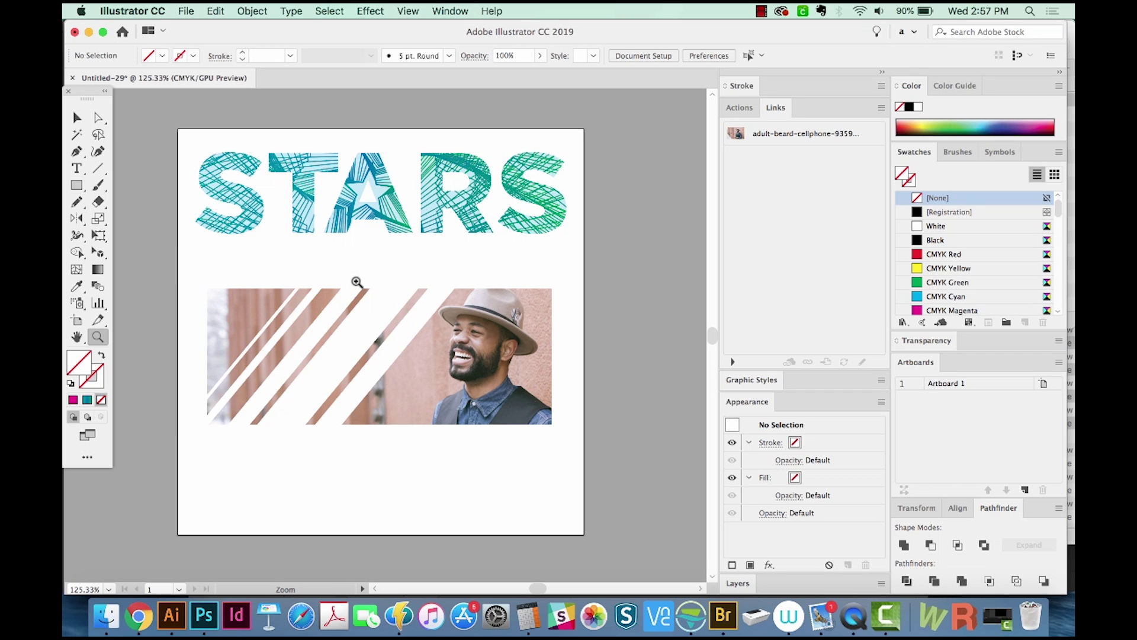
Step: Draw a narrow CMYK Red bar below the photo and repeat it into evenly spaced copies
left_click(77, 117)
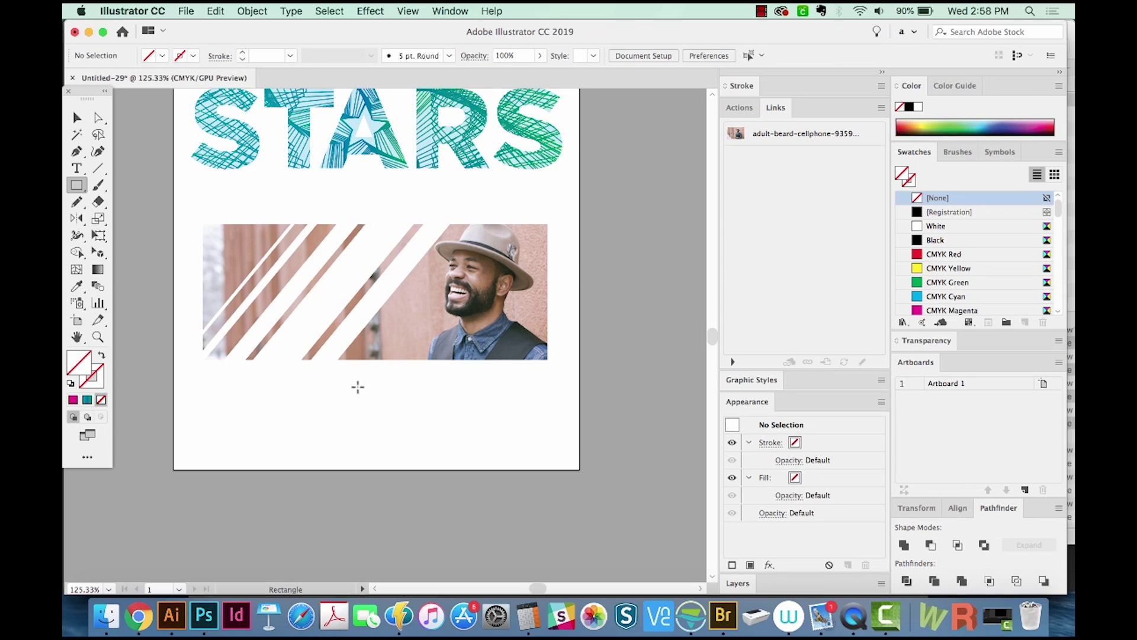
left_click_drag(358, 387, 381, 448)
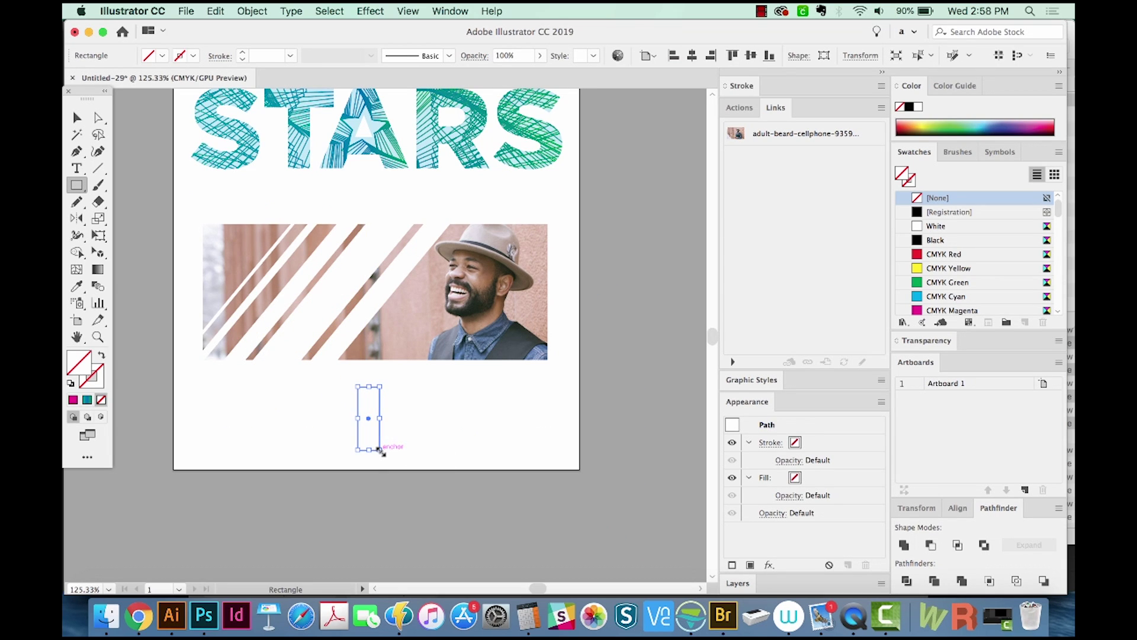
key("Delete")
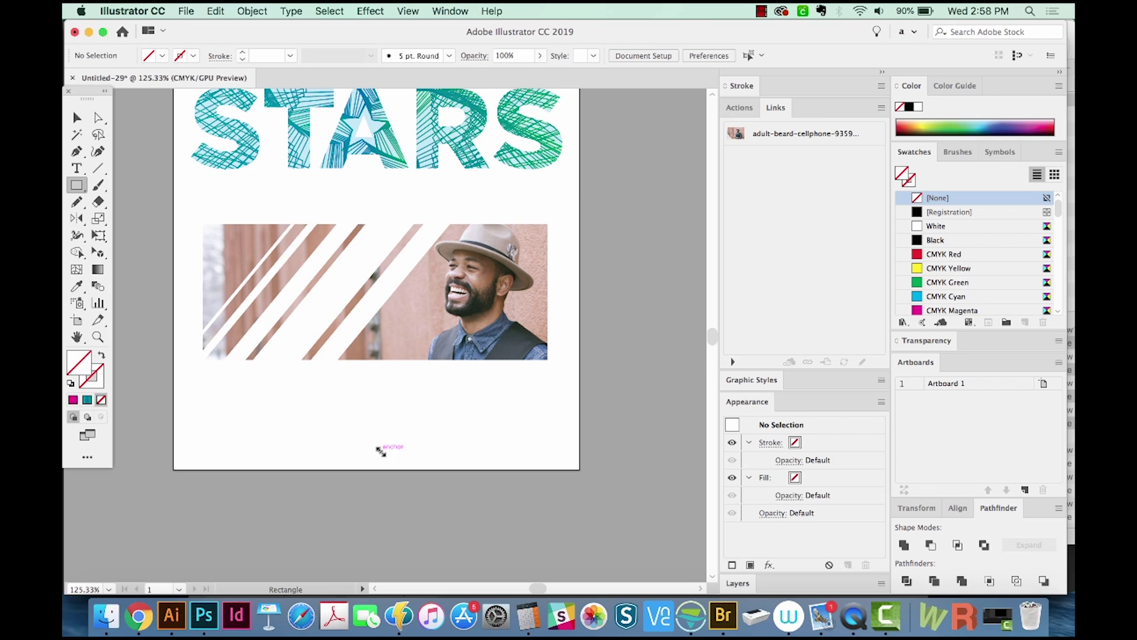
left_click_drag(315, 380, 335, 457)
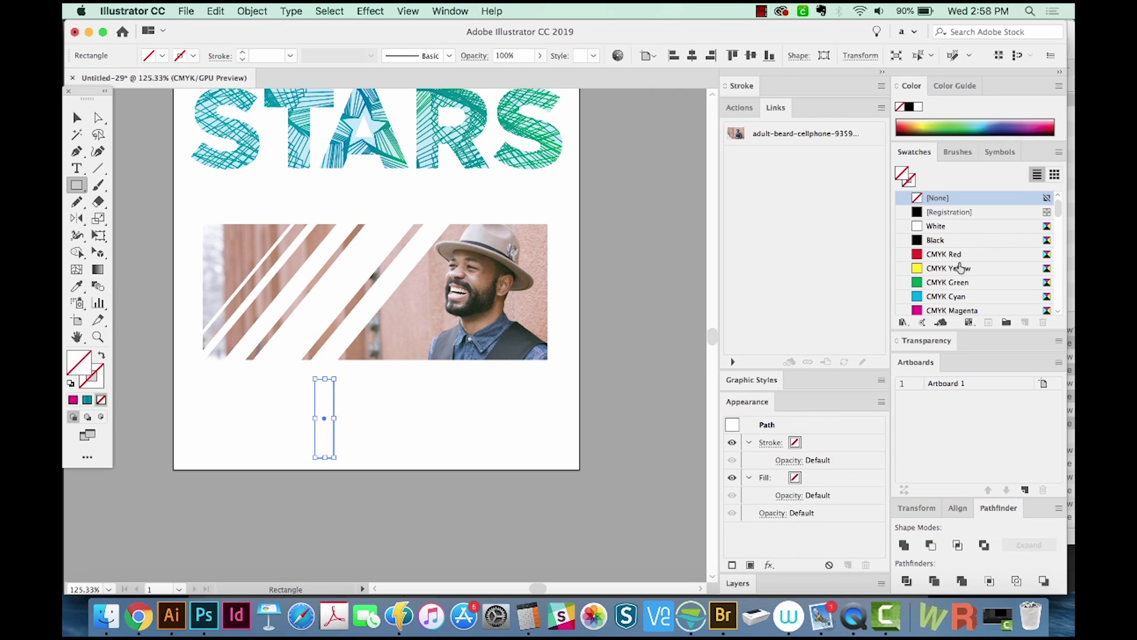
left_click(945, 254)
key("v")
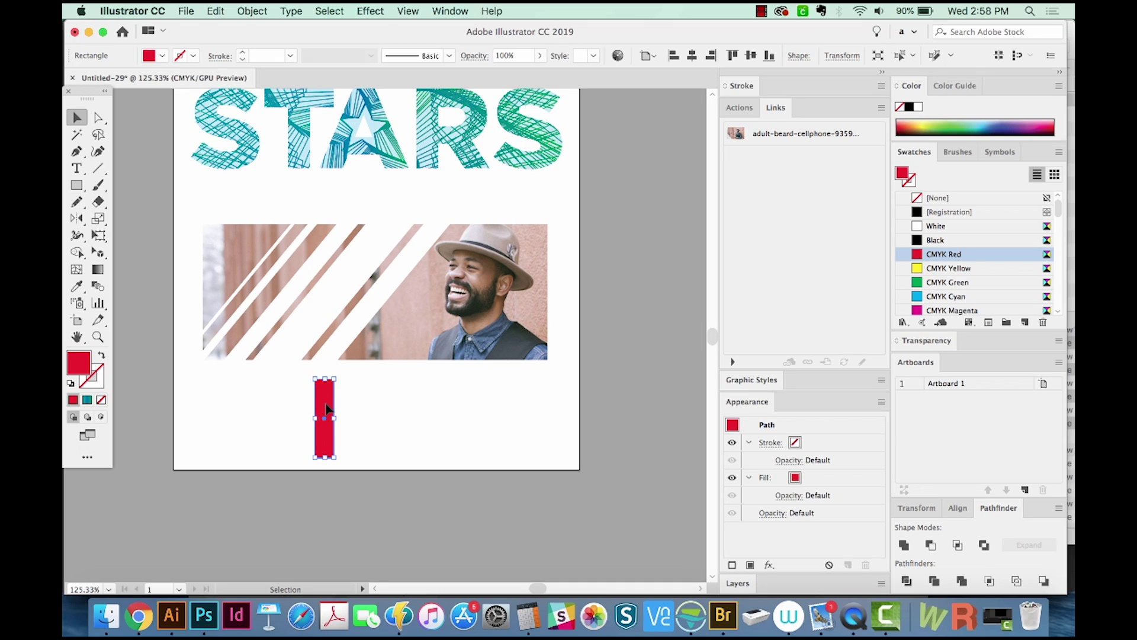
left_click_drag(326, 408, 354, 407)
key("ctrl+d")
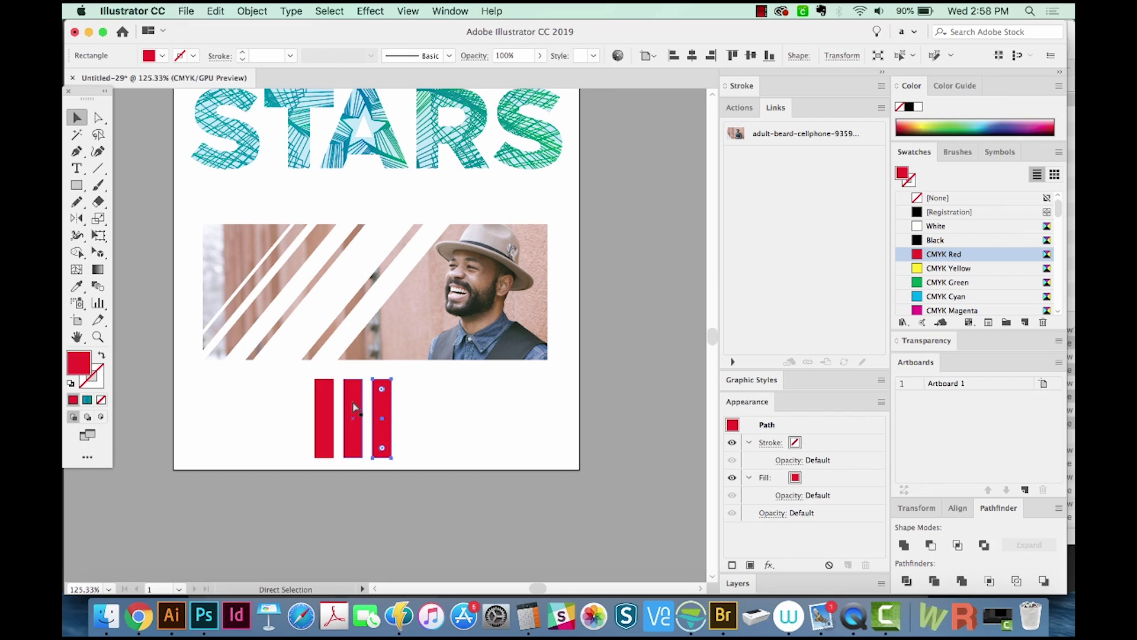
key("ctrl+d")
key("ctrl+d")
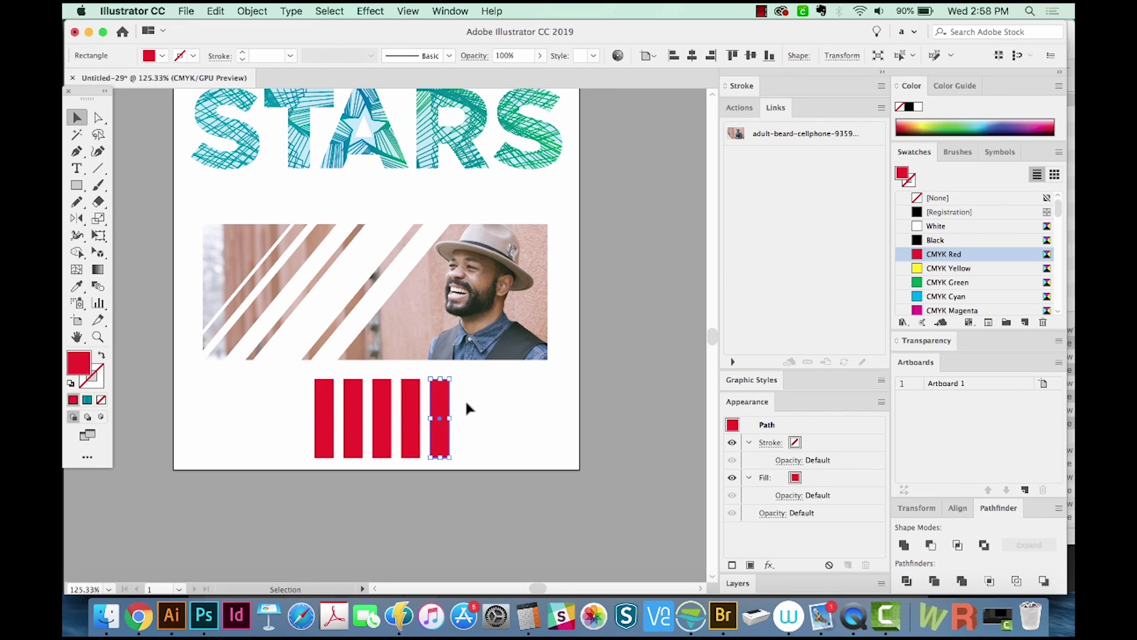
Step: Add an orange rectangle behind the five red bars and group them all
left_click_drag(465, 399, 298, 372)
key("m")
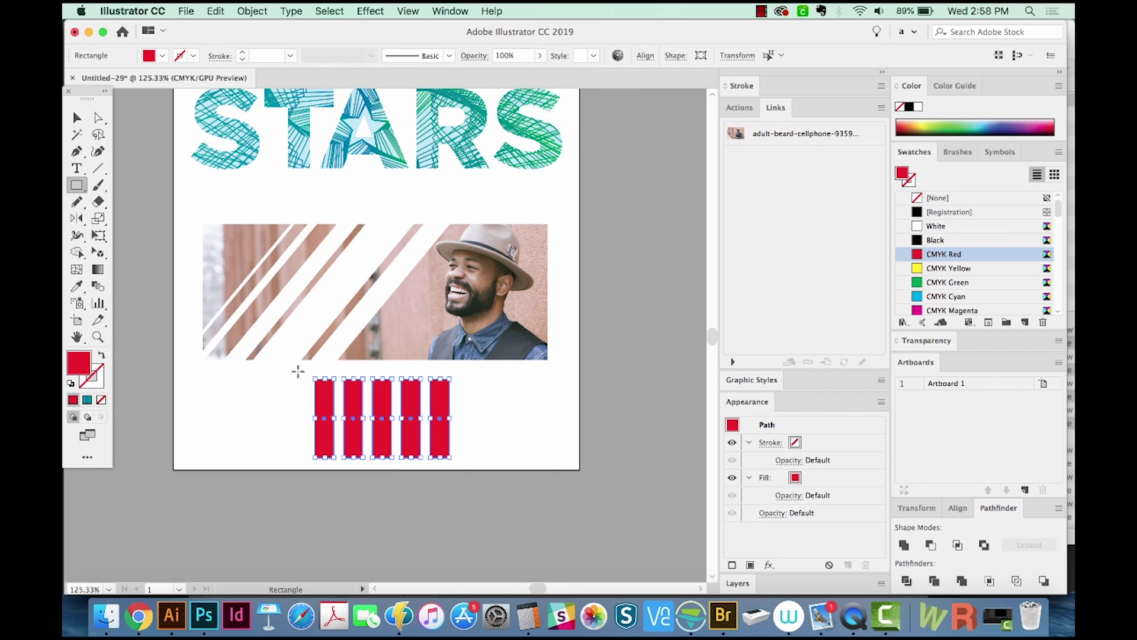
left_click_drag(298, 372, 470, 464)
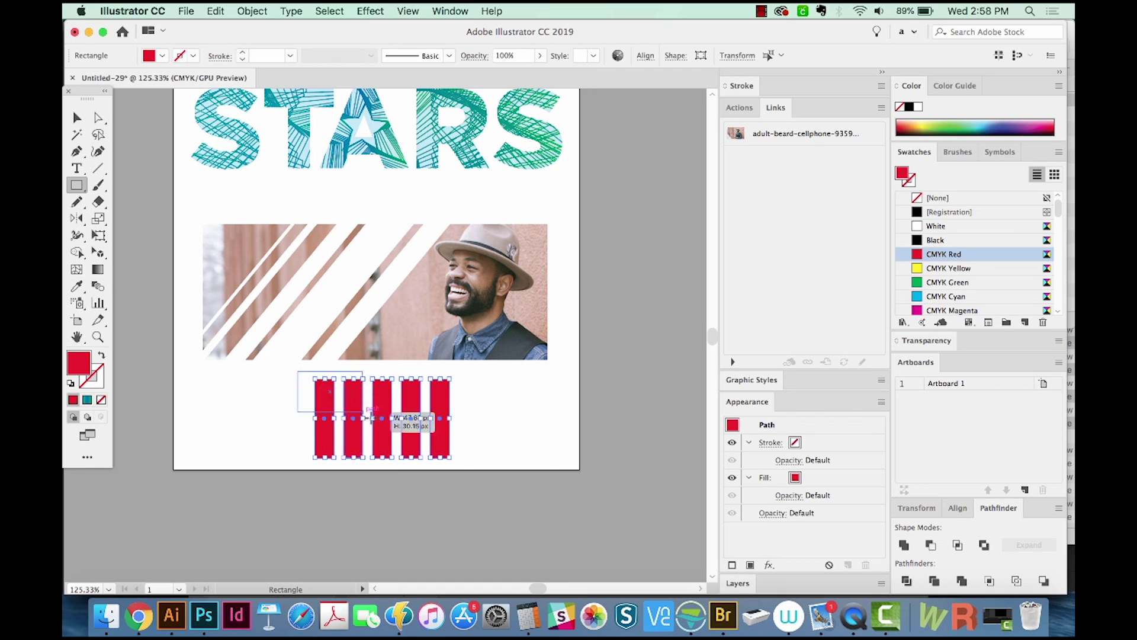
left_click_drag(471, 464, 470, 464)
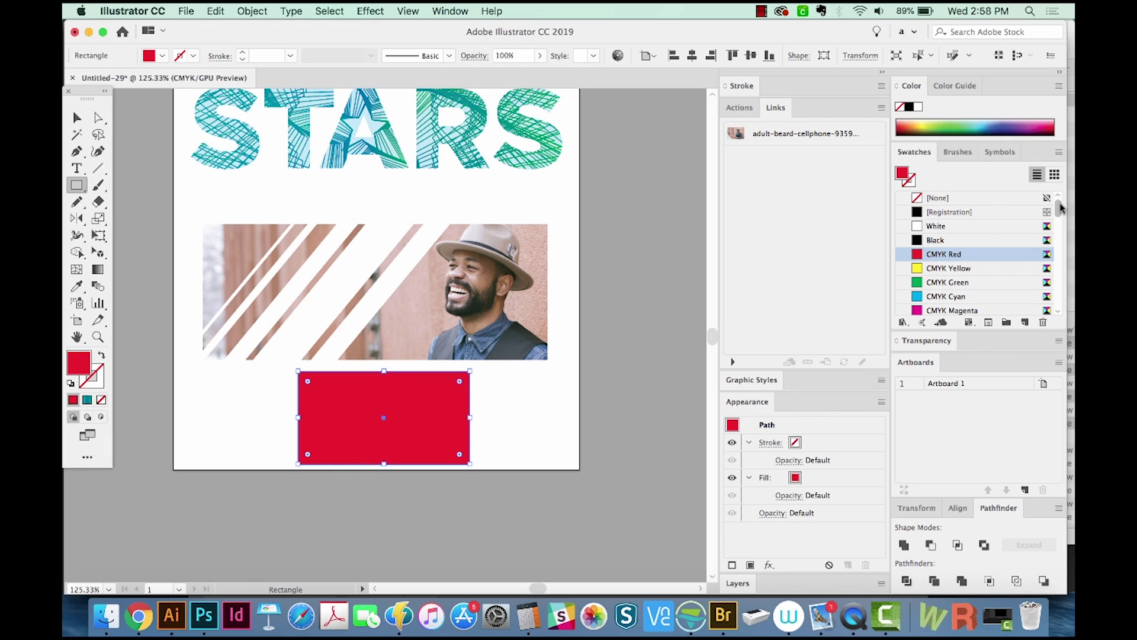
left_click(958, 299)
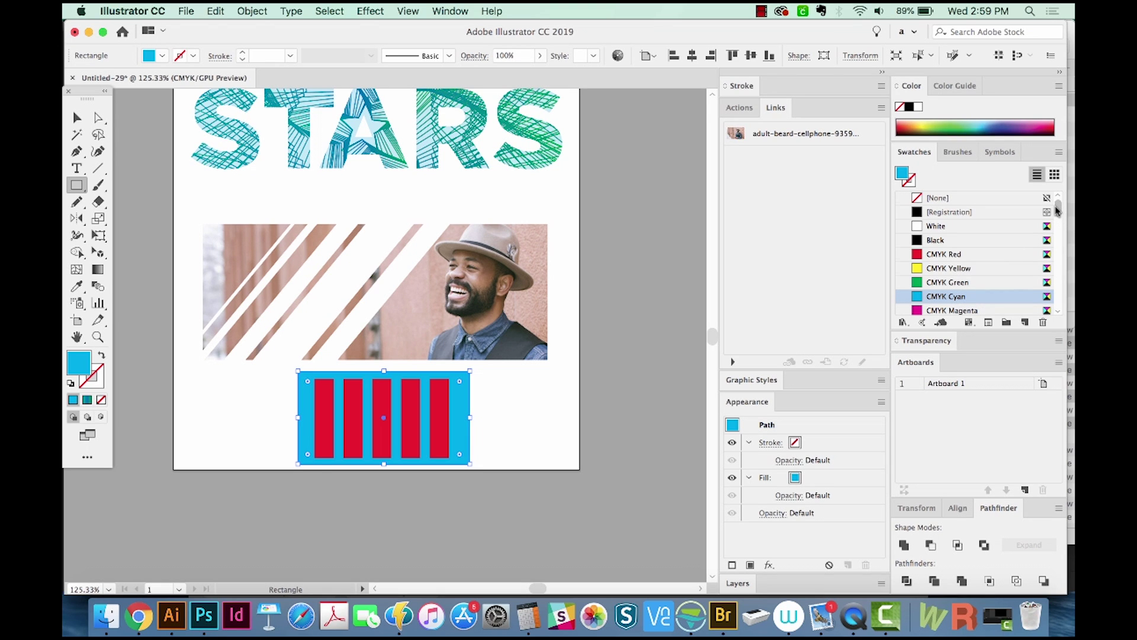
scroll(1058, 209, "down", 3)
left_click(978, 293)
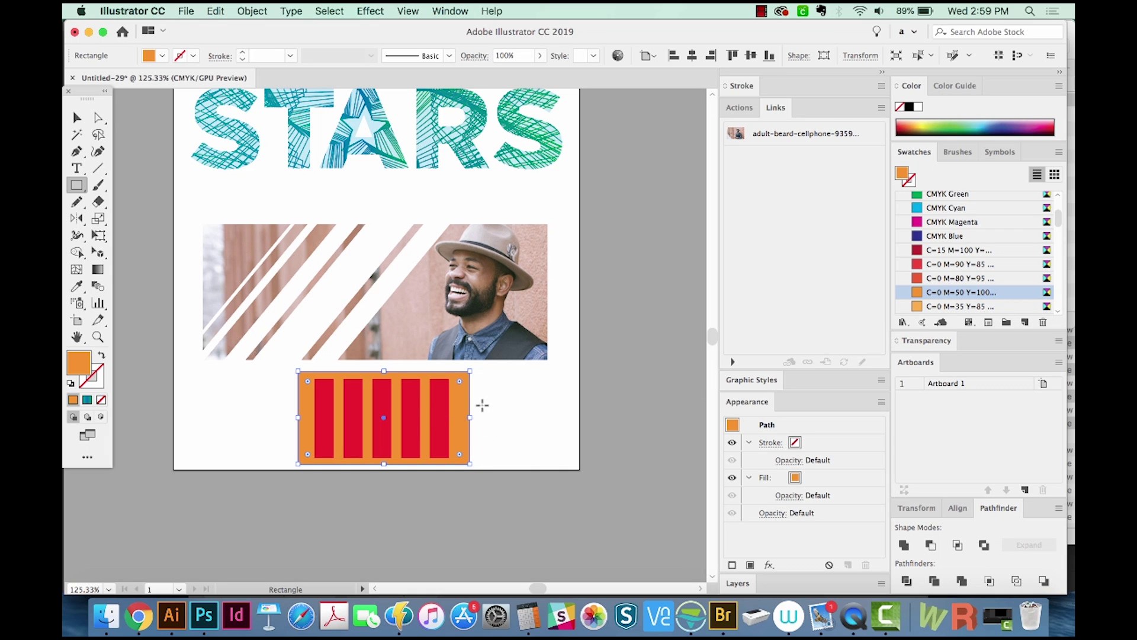
key("v")
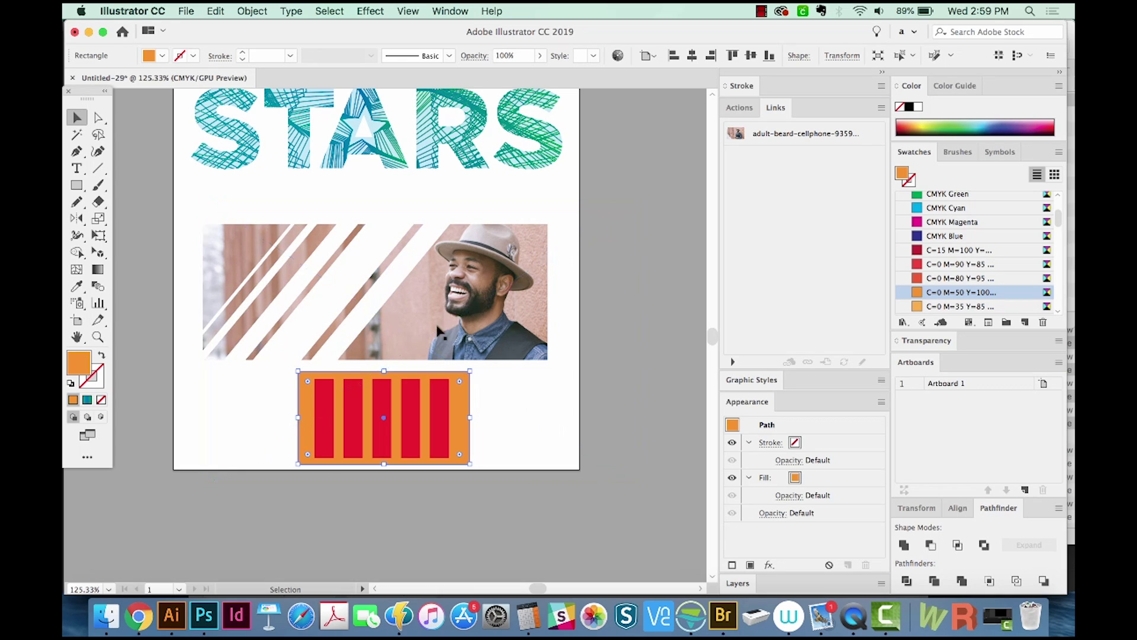
key("super+a")
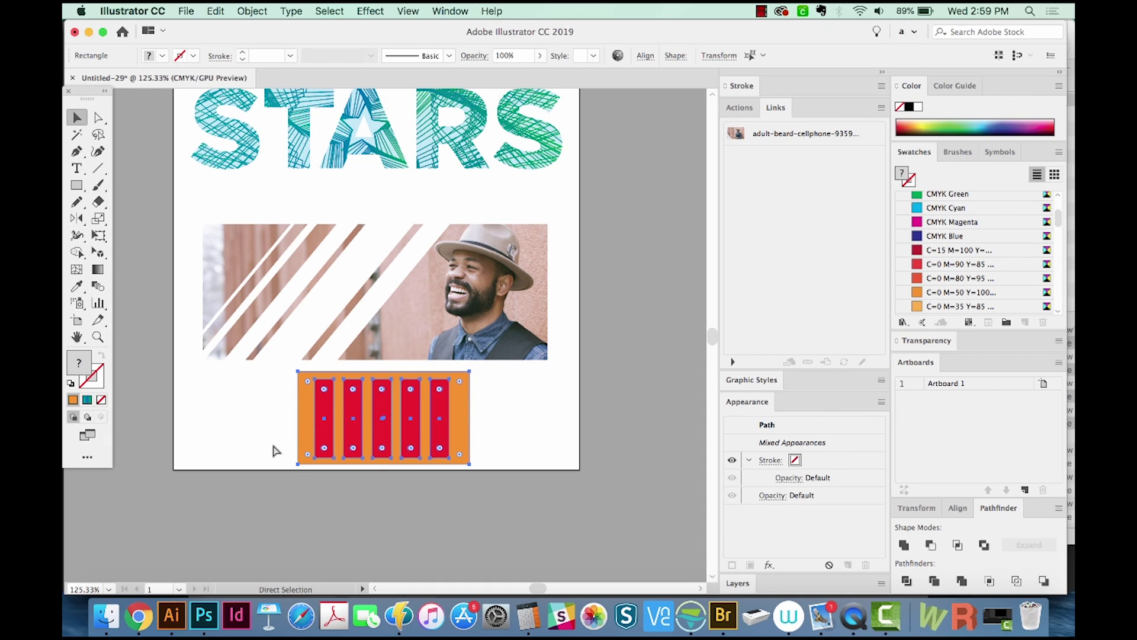
key("super+g")
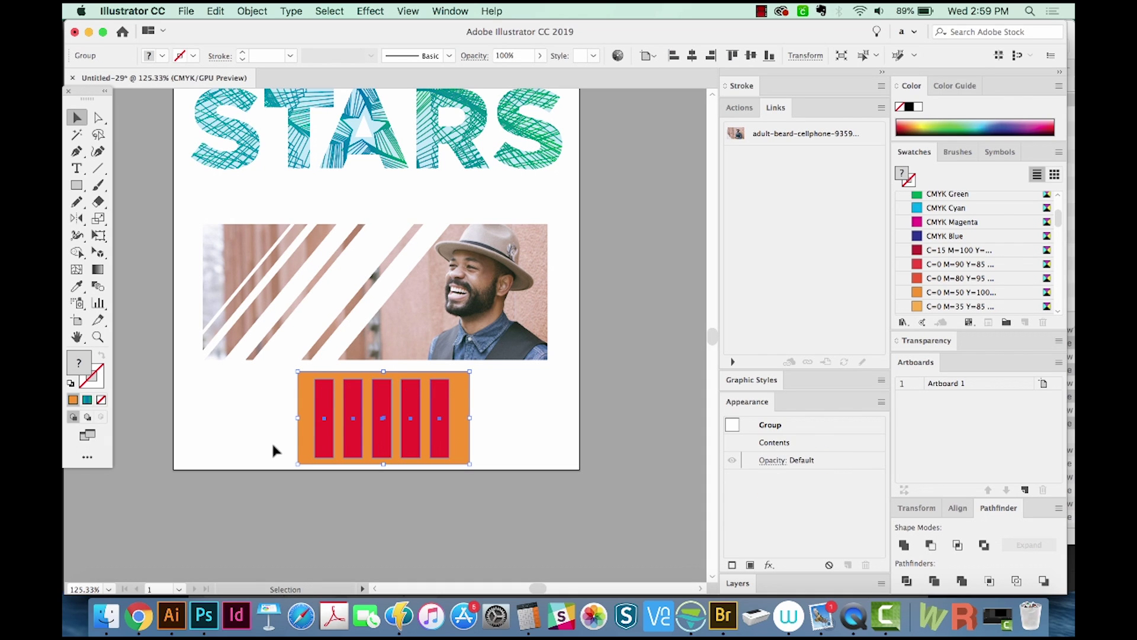
Step: Pencil-draw a closed wavy blob right of the bars, with default white fill and black stroke
key("super+shift+a")
key("n")
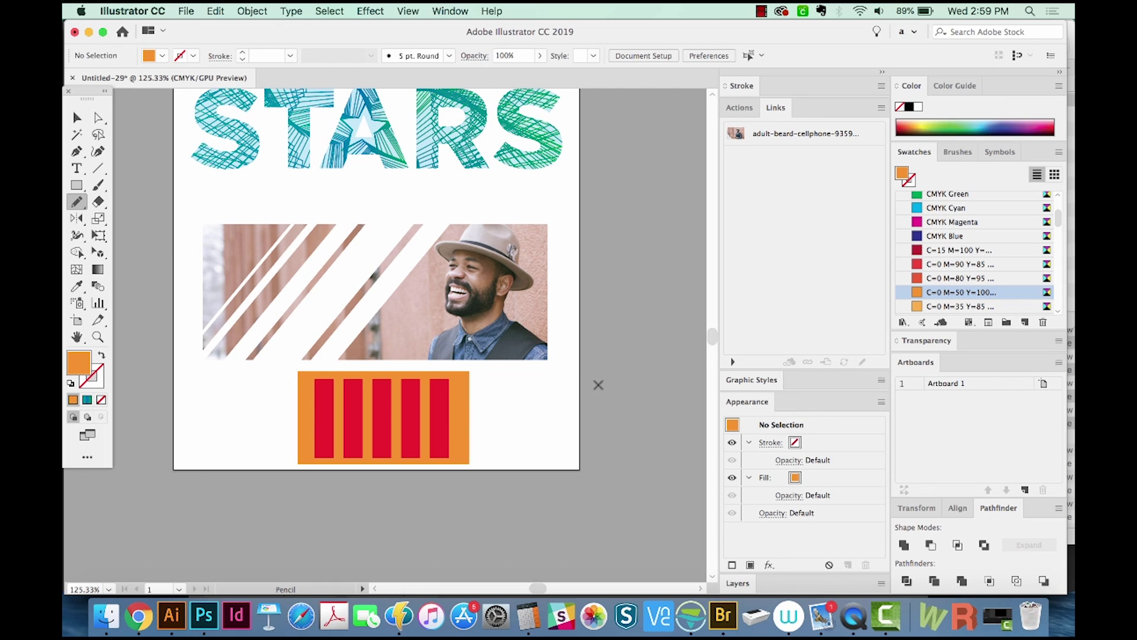
mouse_move(598, 385)
left_mouse_down()
mouse_move(540, 445)
mouse_move(599, 366)
left_mouse_up()
left_click_drag(600, 368, 594, 386)
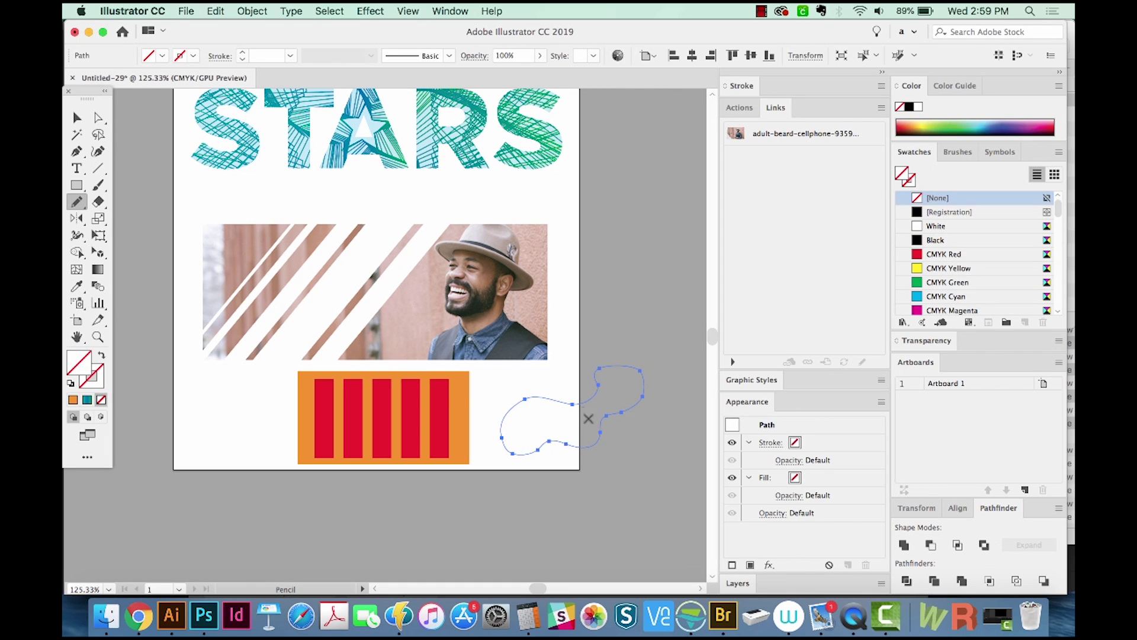
key("v")
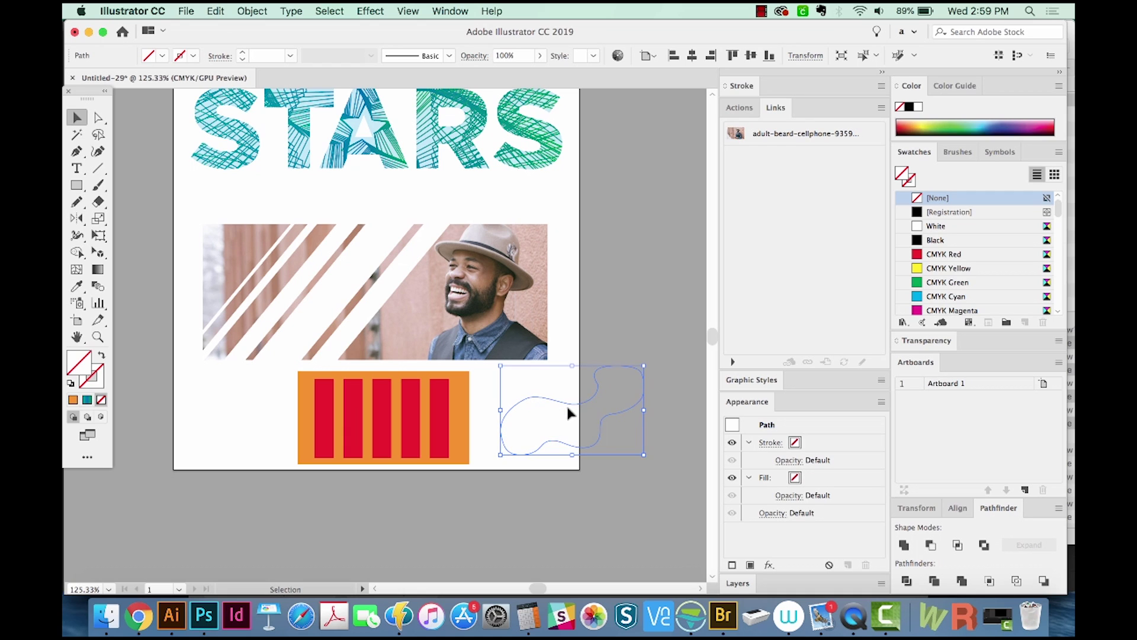
mouse_move(587, 407)
left_mouse_down()
mouse_move(507, 404)
mouse_move(564, 404)
left_mouse_up()
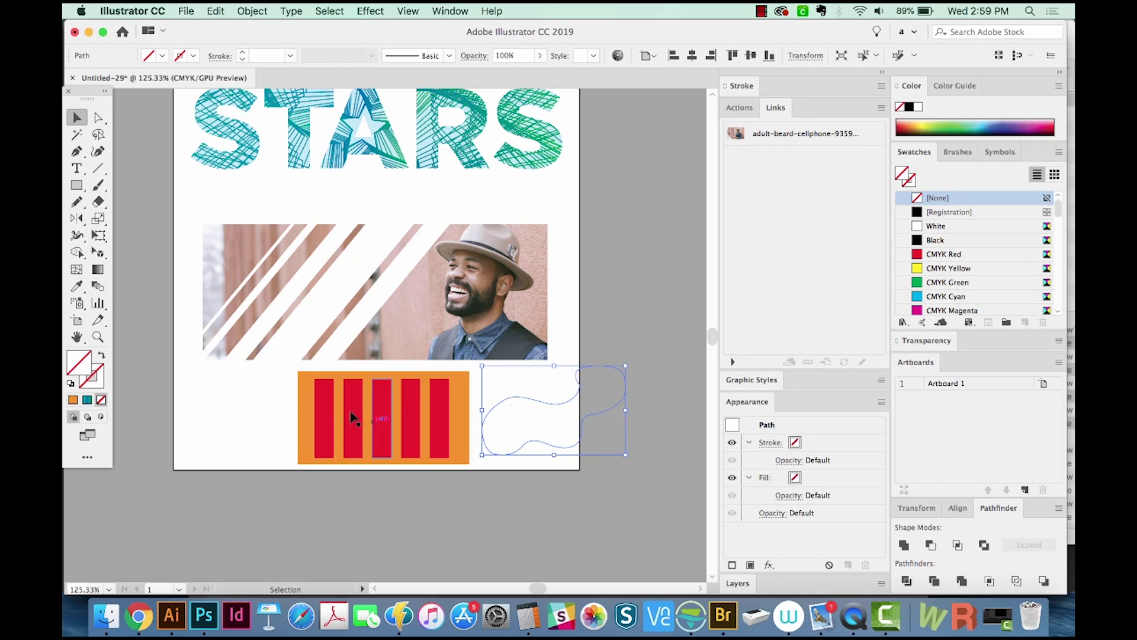
key("n")
key("d")
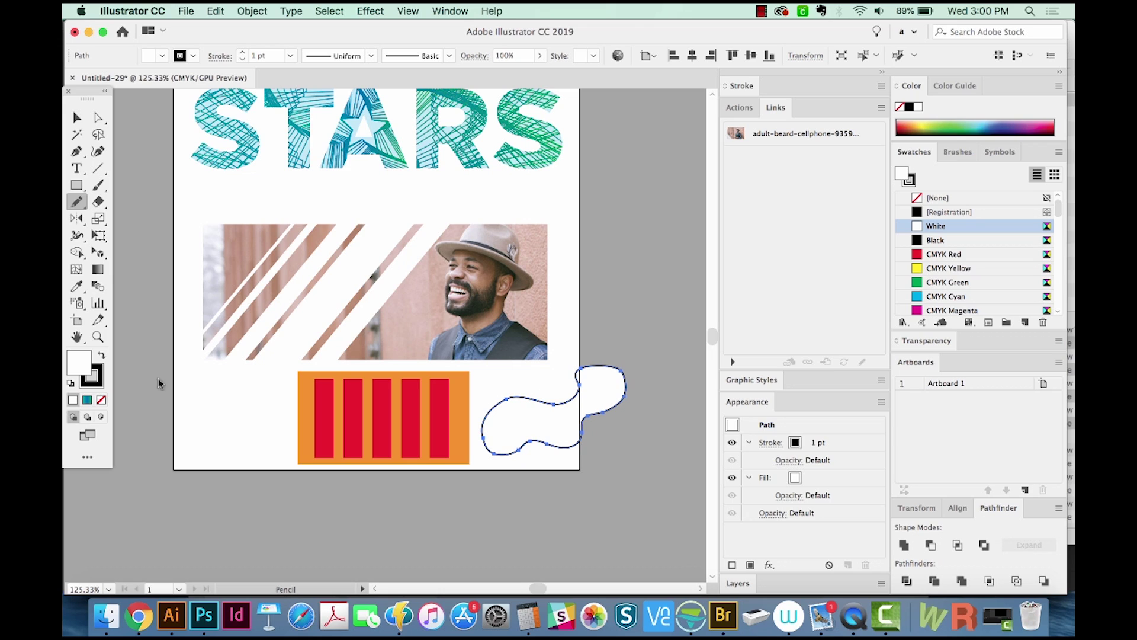
left_click(97, 380)
Step: Place the blob over the bar group, nudge it down, and clip the bars with Cmd+7
key("v")
left_click_drag(484, 433, 340, 440)
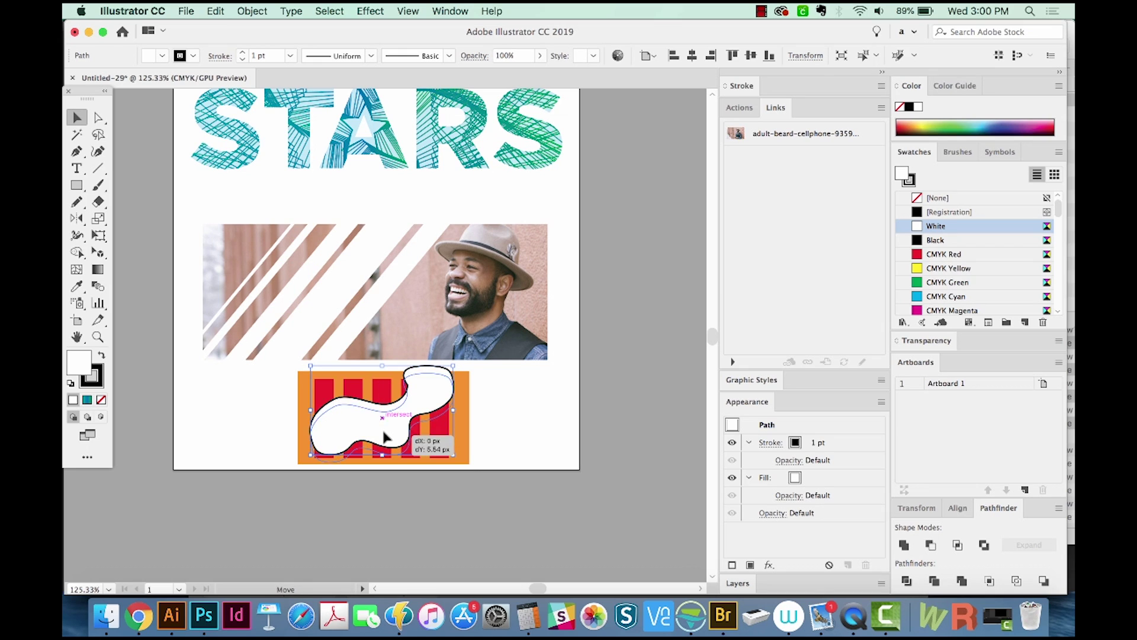
key("Down")
key("Down")
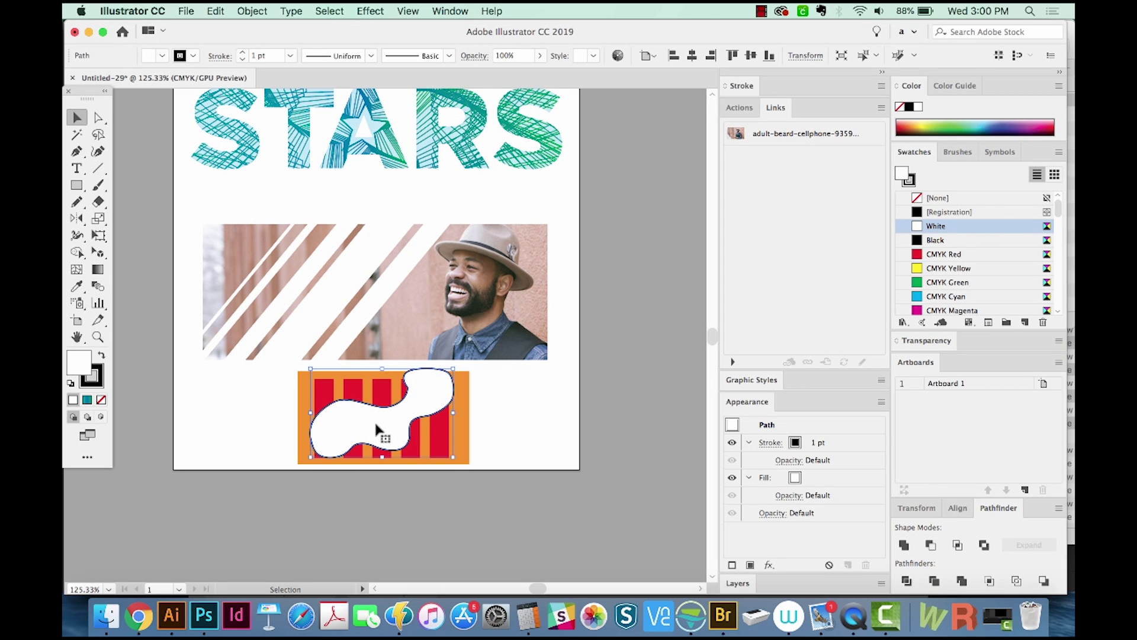
key("Down")
key("Down")
key("Down")
key("Down")
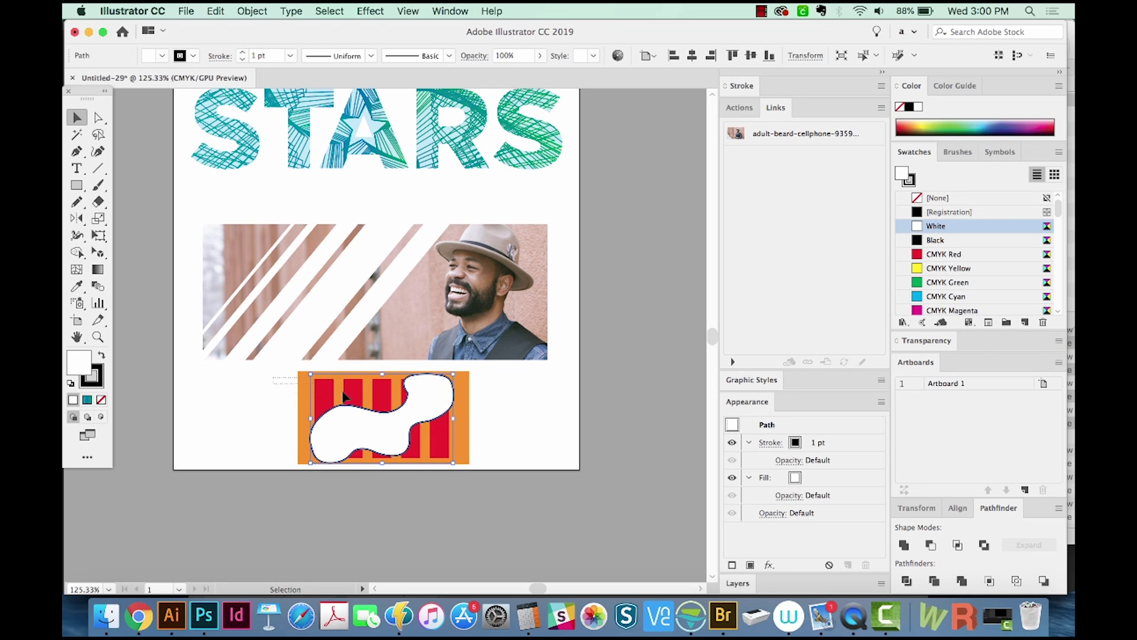
left_click_drag(271, 374, 475, 455)
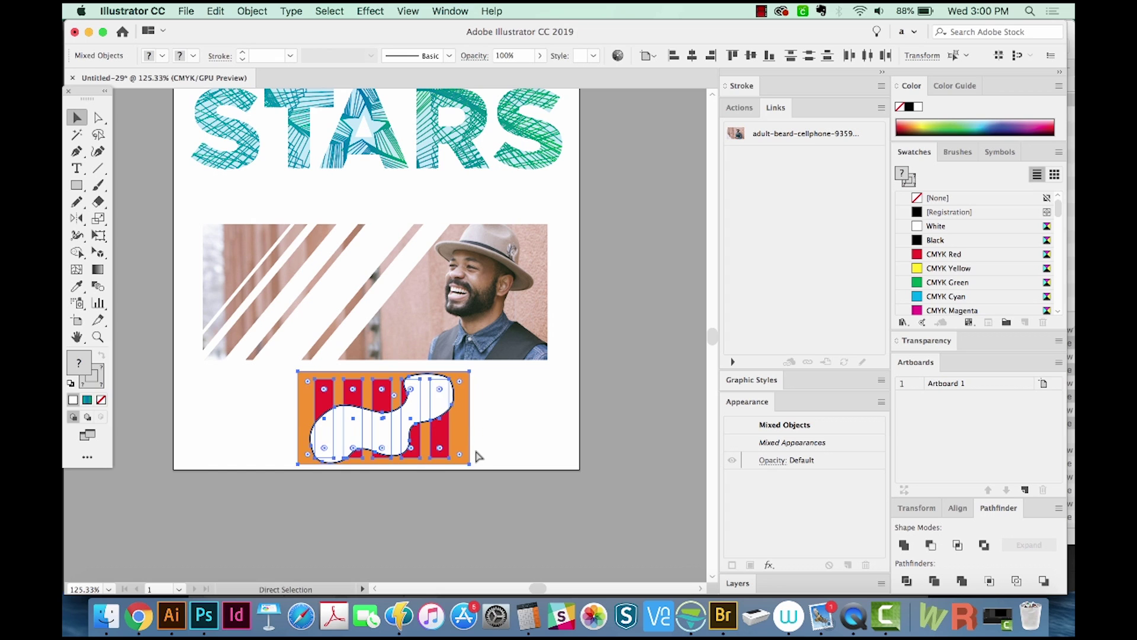
key("super+7")
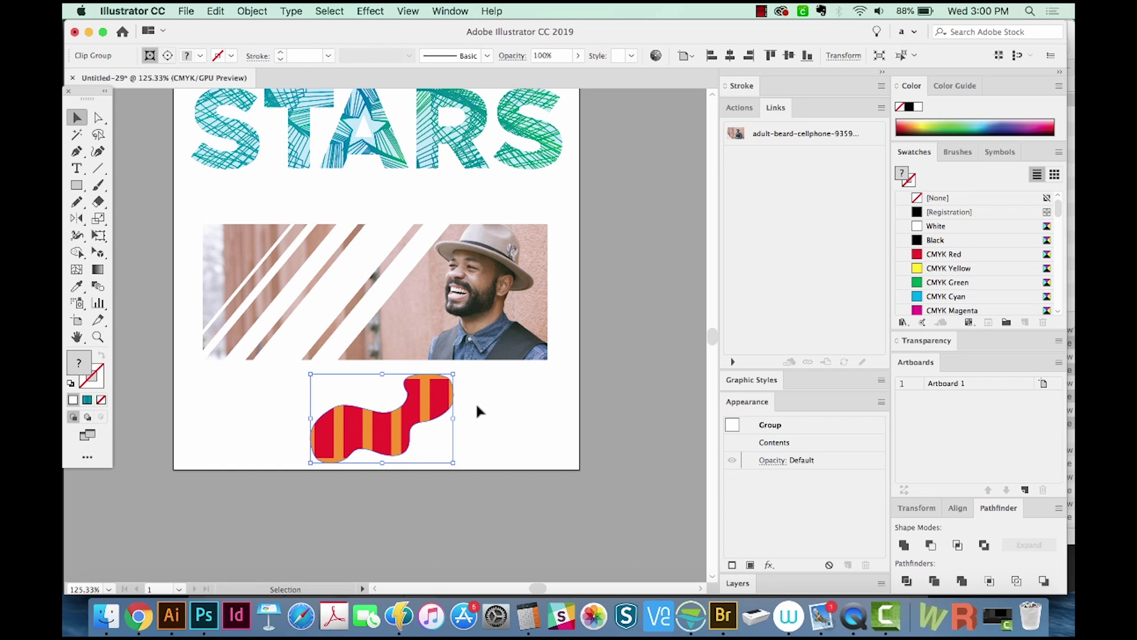
Step: Direct-select the leftmost red bar in the blob, nudge it right and down, then select other bars
left_click(477, 411)
scroll(451, 418, "left", 2)
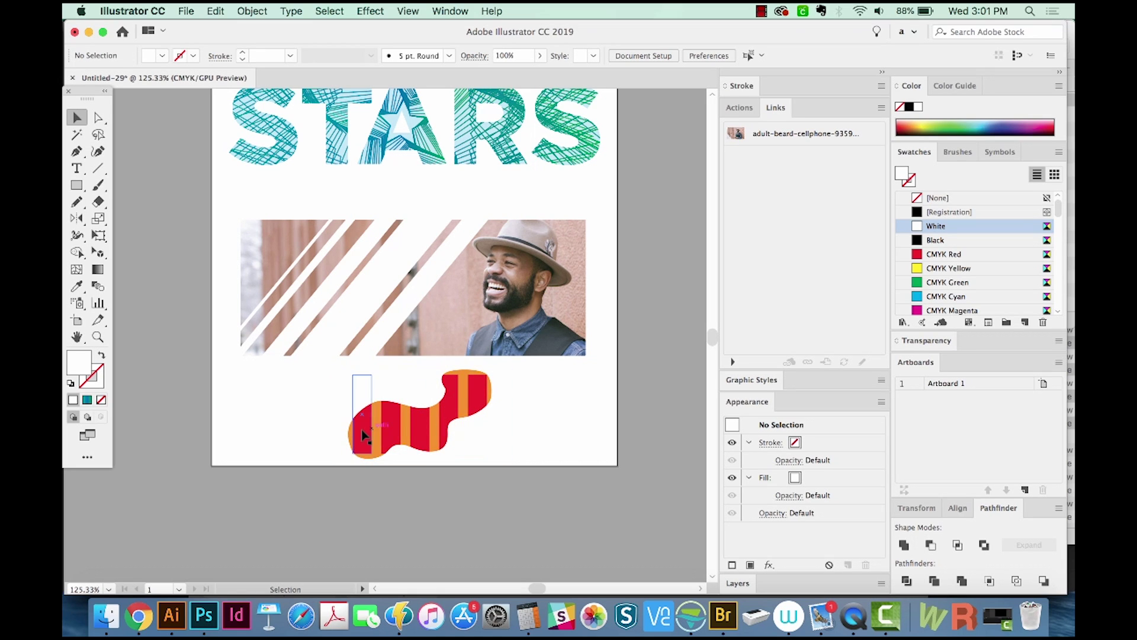
key("a")
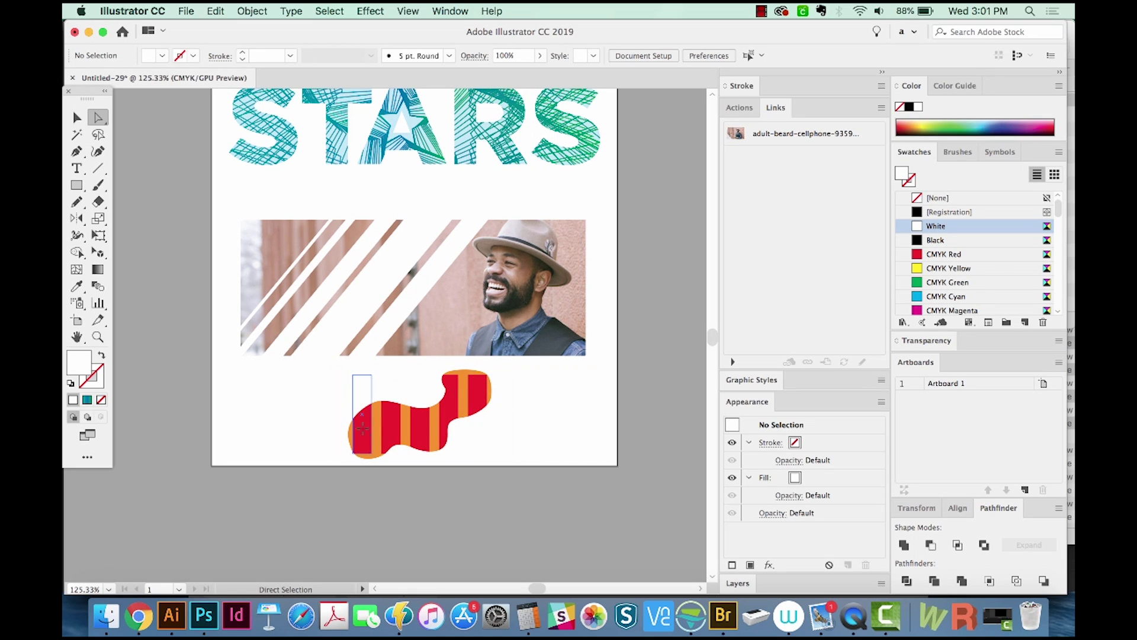
left_click(364, 431)
left_click_drag(361, 428, 368, 437)
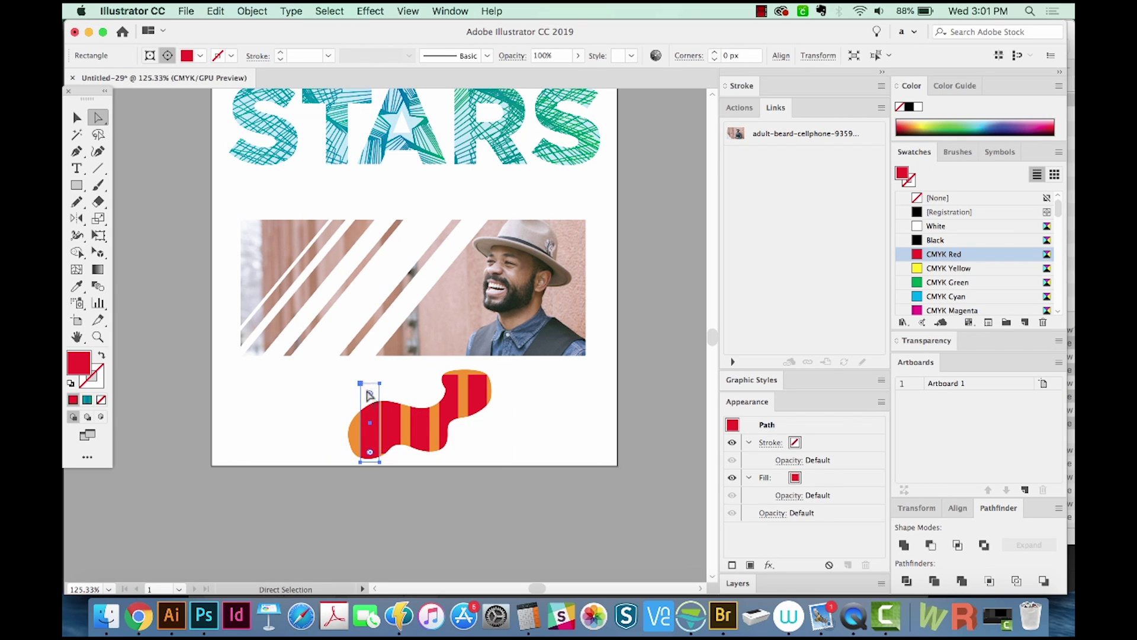
left_click(316, 427)
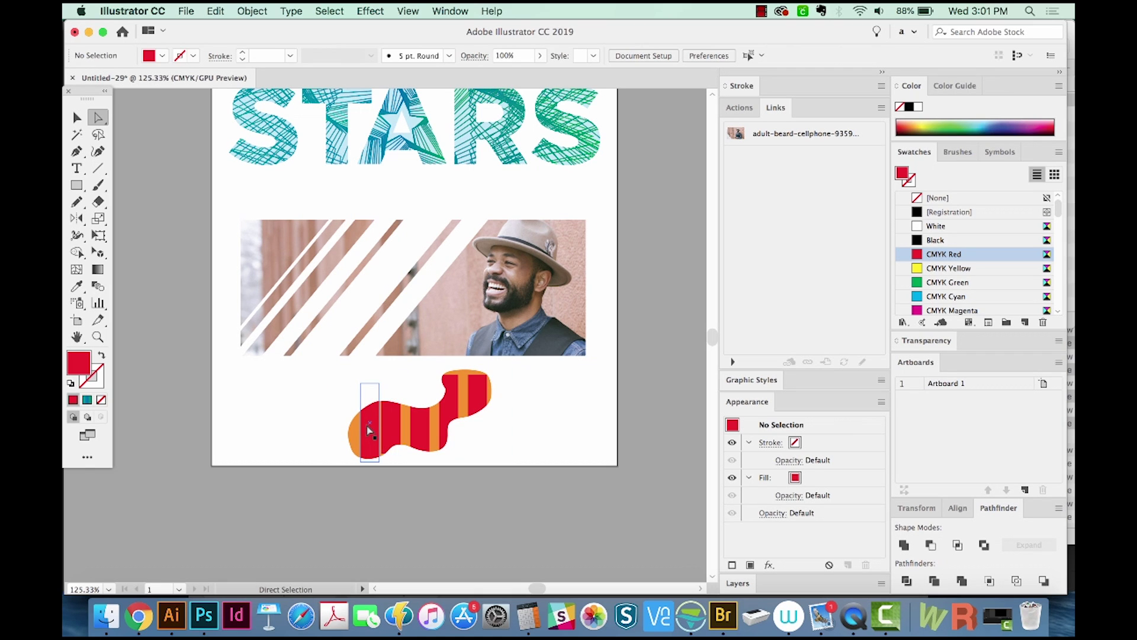
left_click(369, 430)
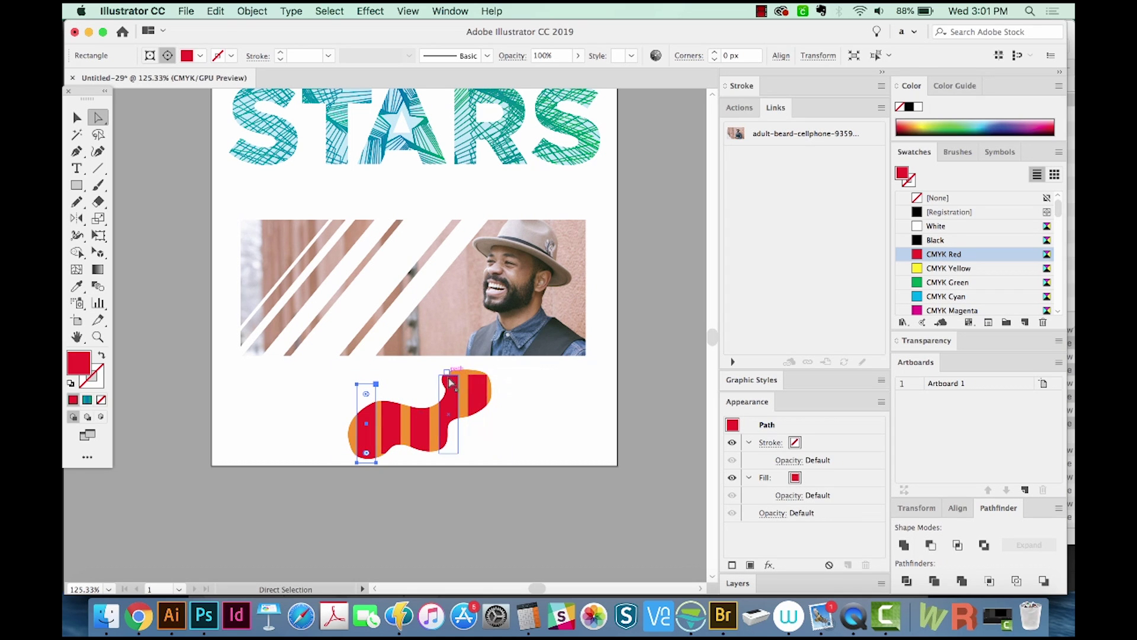
left_click(481, 380)
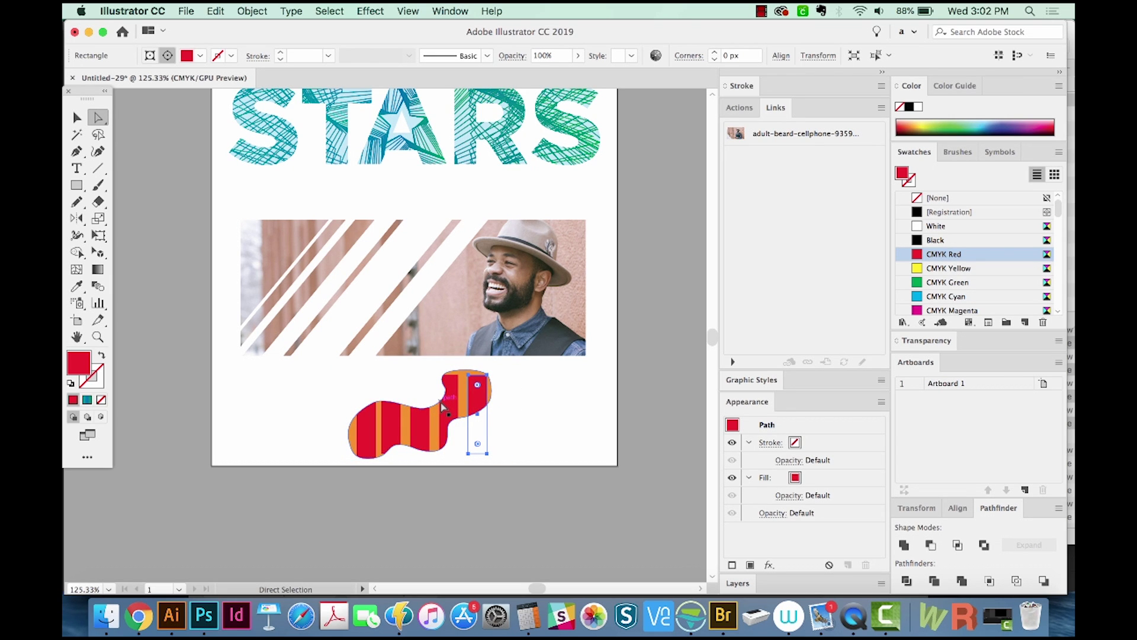
left_click(442, 407, "alt")
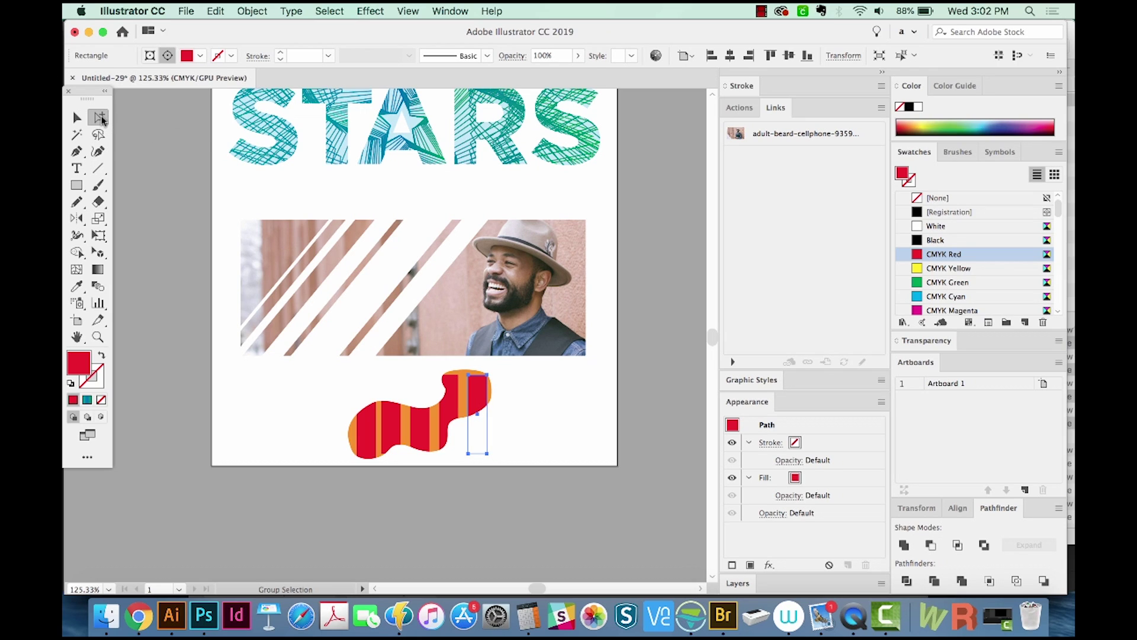
Step: Select the blob's clipping path and pencil-redraw its right and upper-left edges outward
left_click_drag(103, 120, 159, 138)
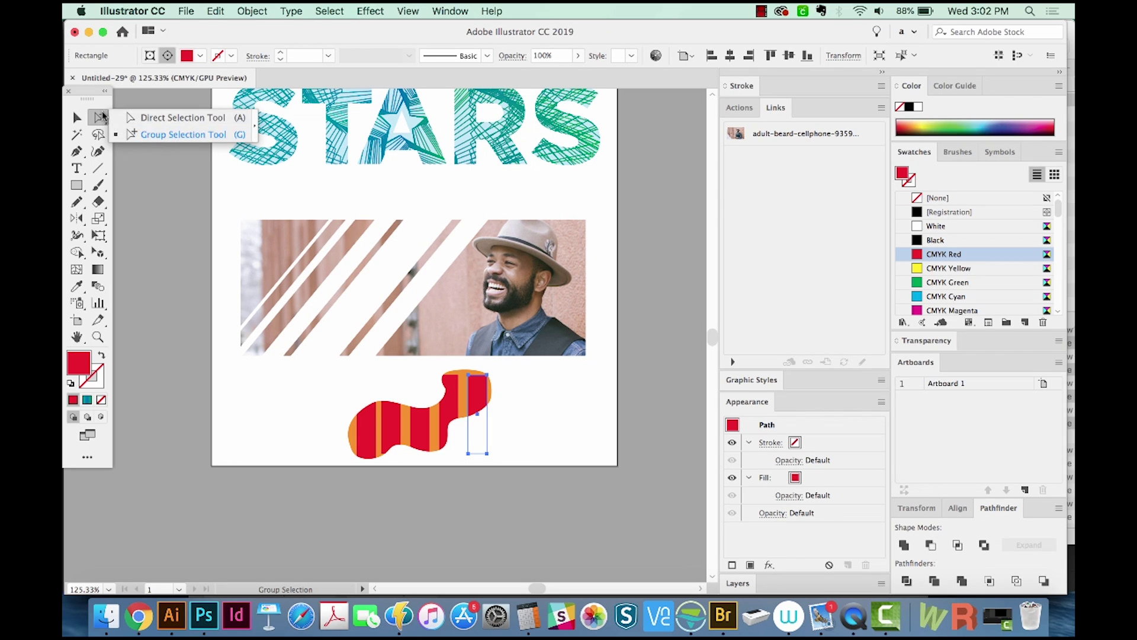
left_click_drag(148, 134, 140, 135)
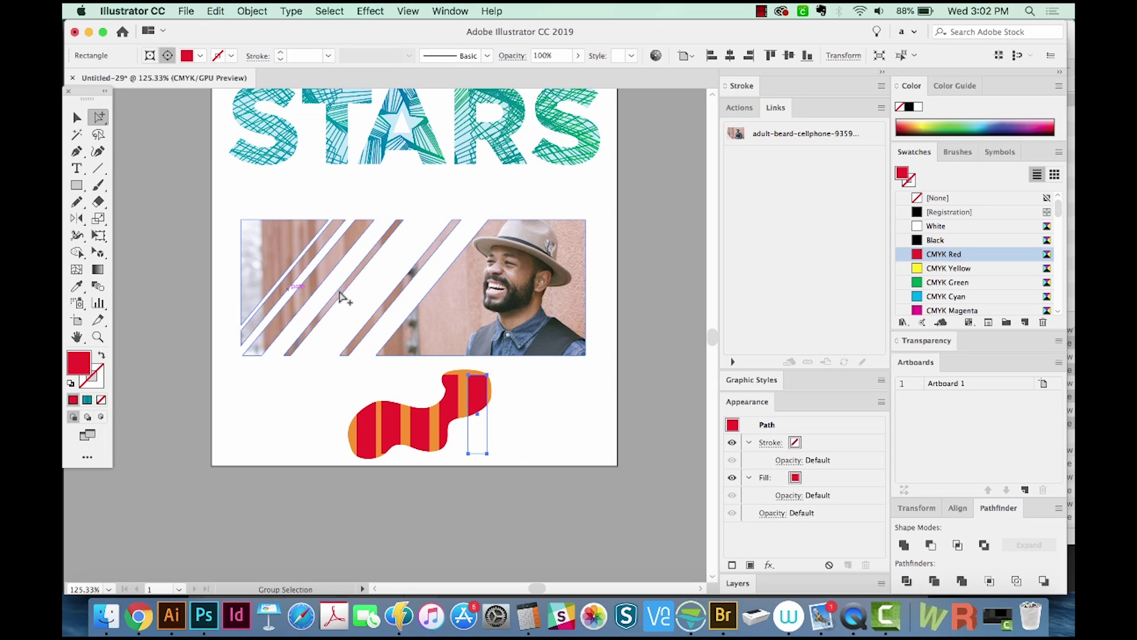
left_click(436, 412)
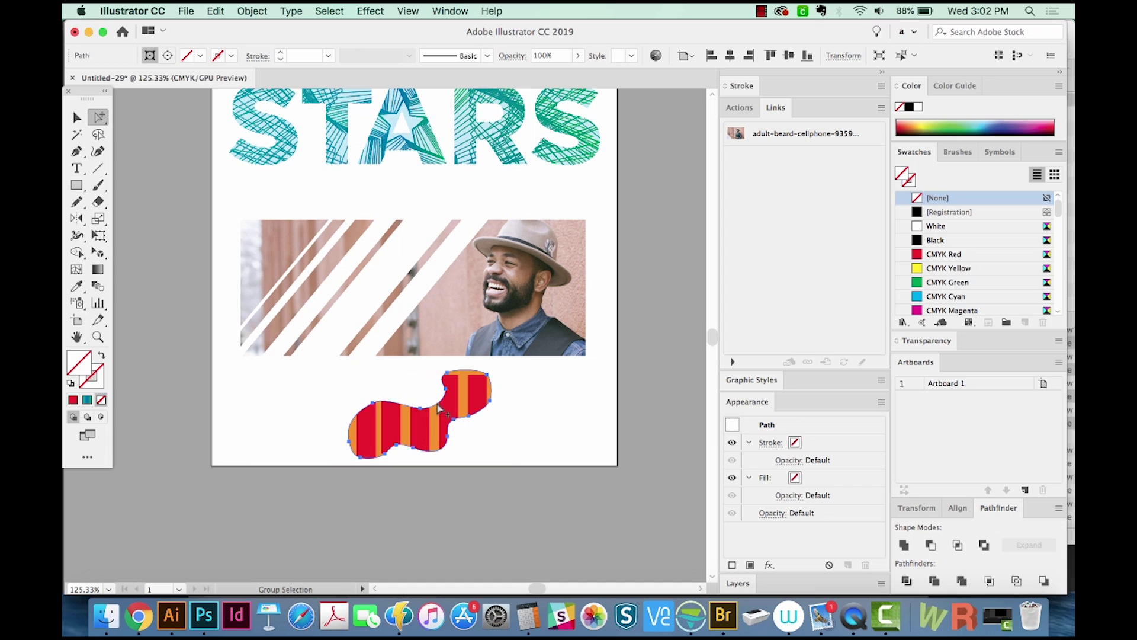
key("n")
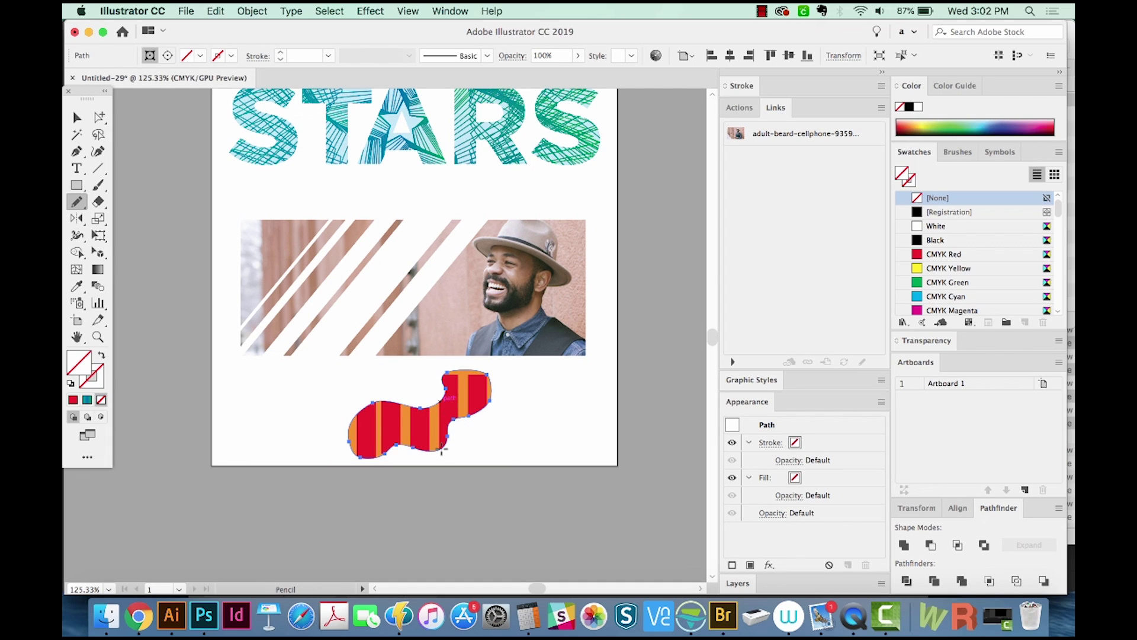
left_click_drag(451, 449, 505, 391)
left_click_drag(484, 369, 483, 369)
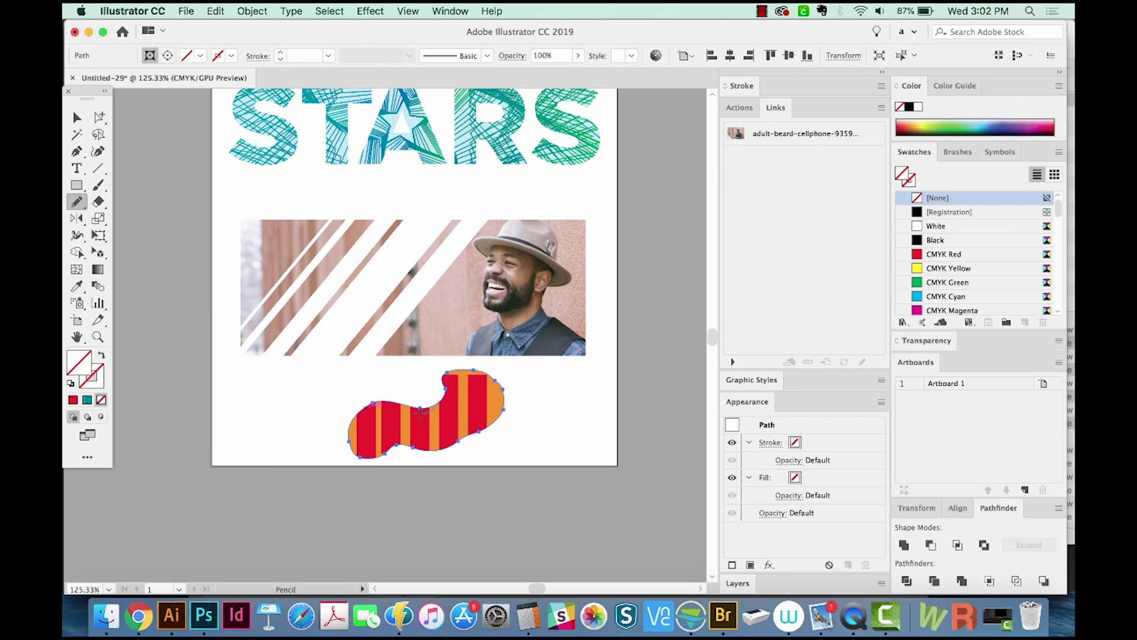
mouse_move(404, 394)
left_mouse_down()
mouse_move(380, 387)
mouse_move(356, 412)
left_mouse_up()
left_click_drag(346, 429, 346, 429)
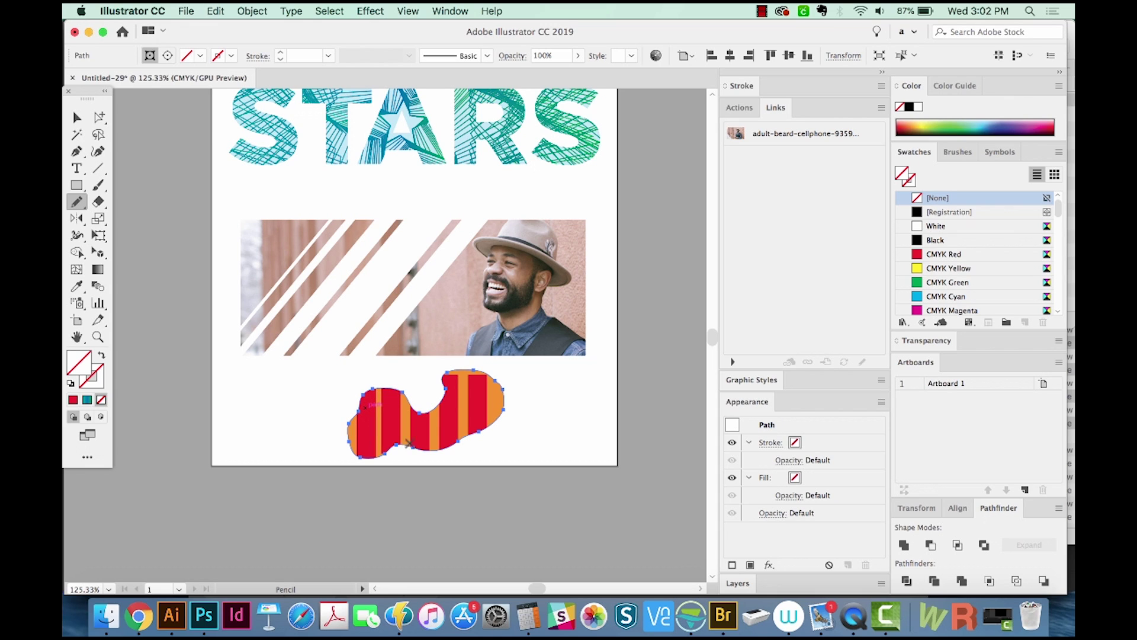
Step: Release the clipping mask and re-clip the stripes inside the reshaped blob
key("v")
key("super+shift+a")
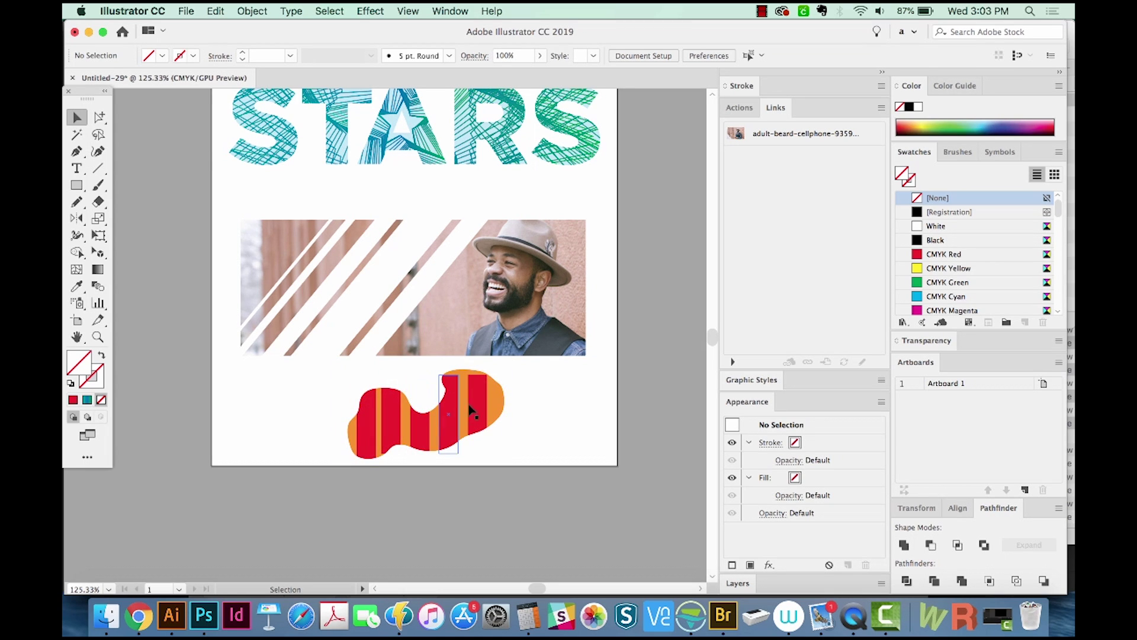
left_click(477, 413)
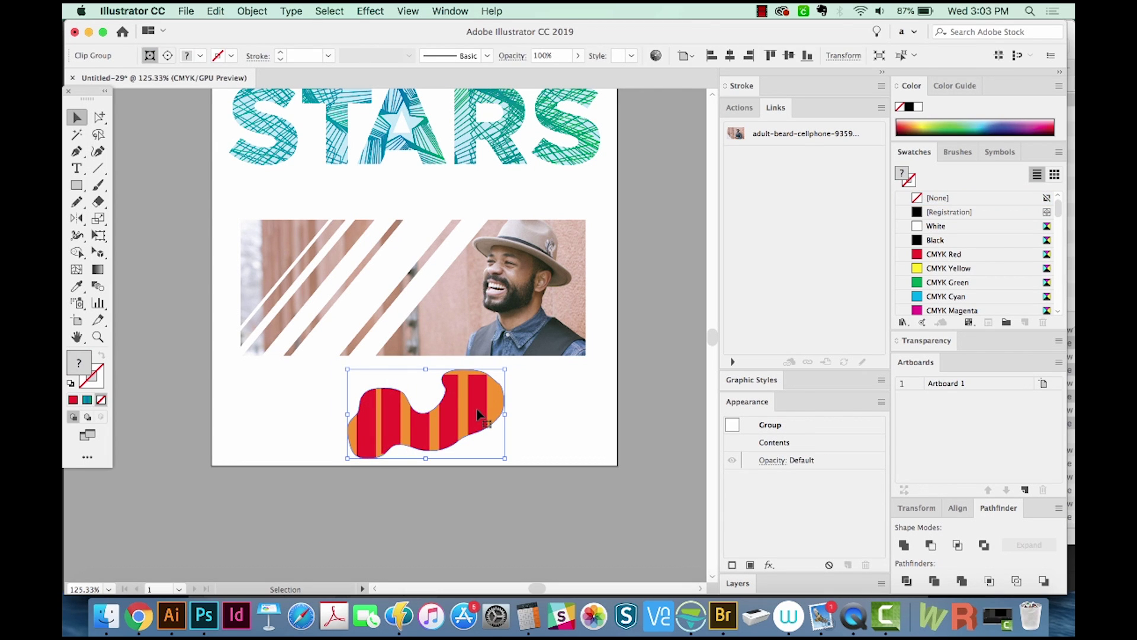
key("a")
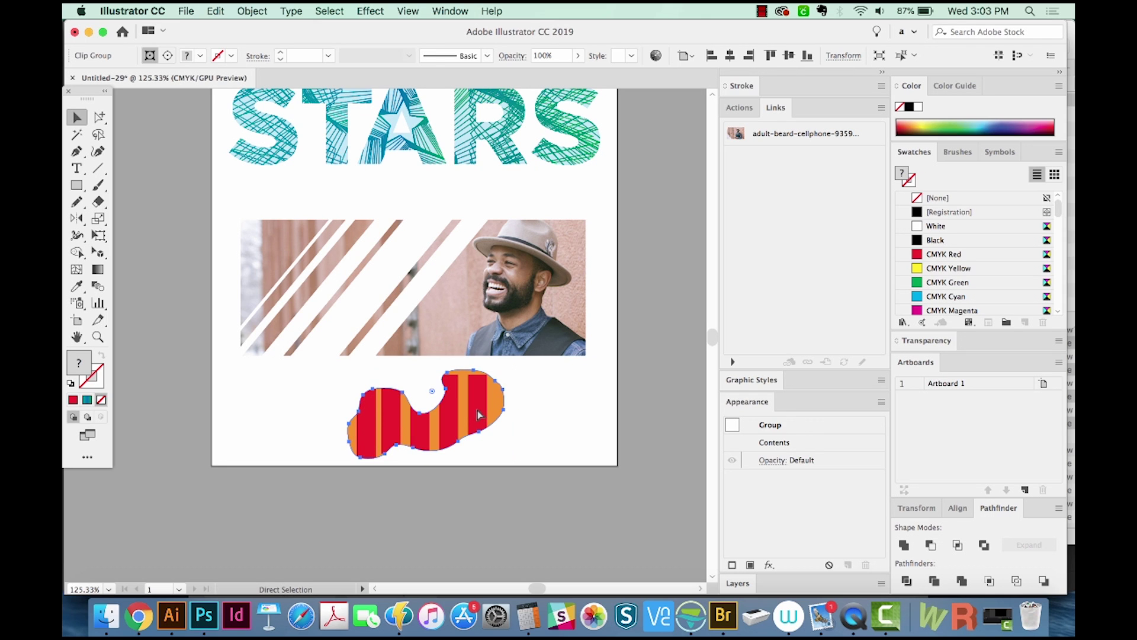
key("super+alt+7")
key("v")
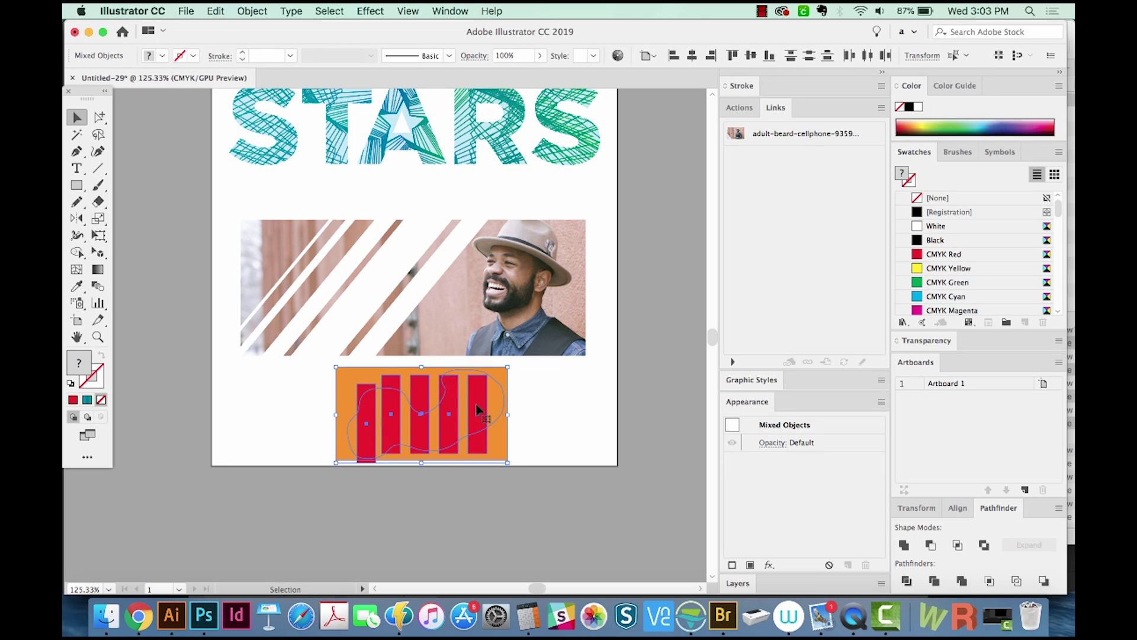
key("super+7")
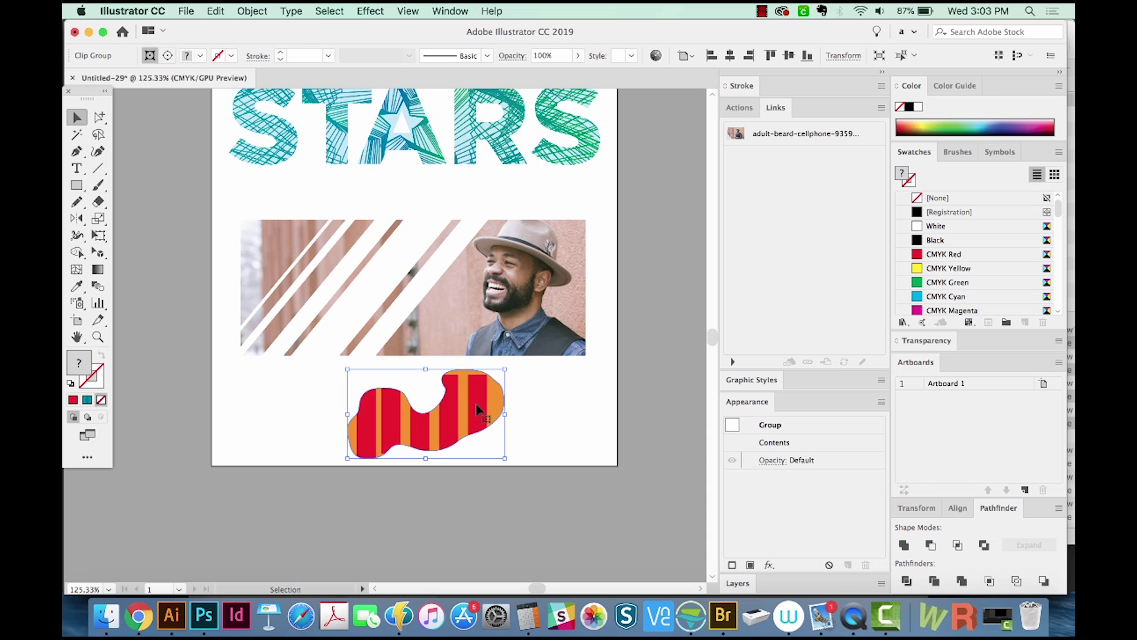
scroll(478, 408, "up", 2)
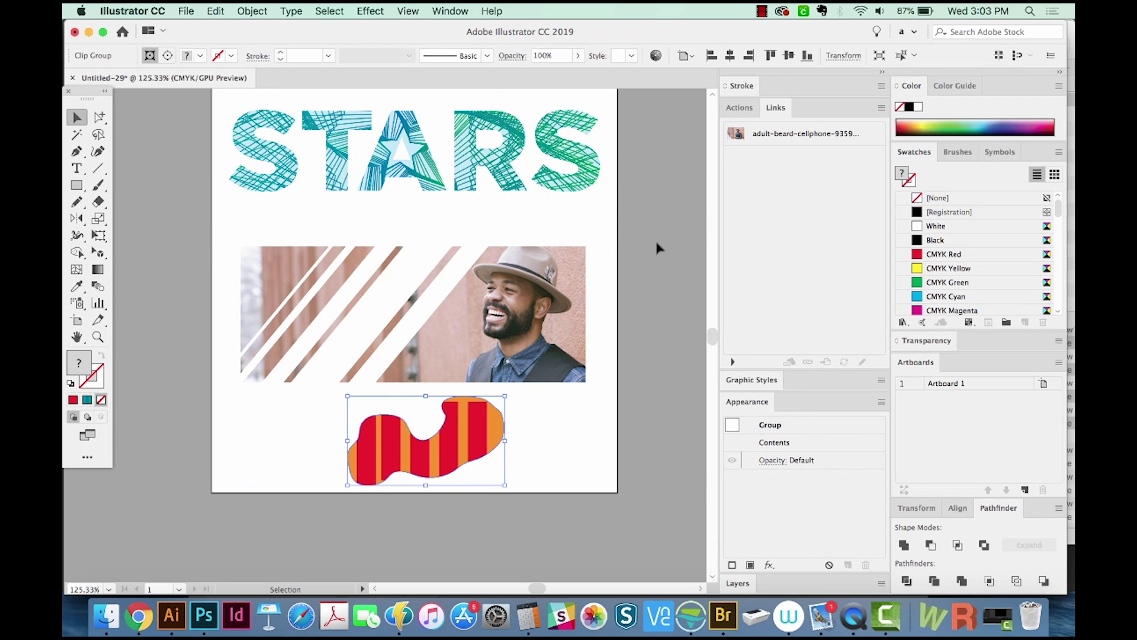
Step: Delete the striped blob, add STARS text below the banner, and enlarge it across the page
key("Delete")
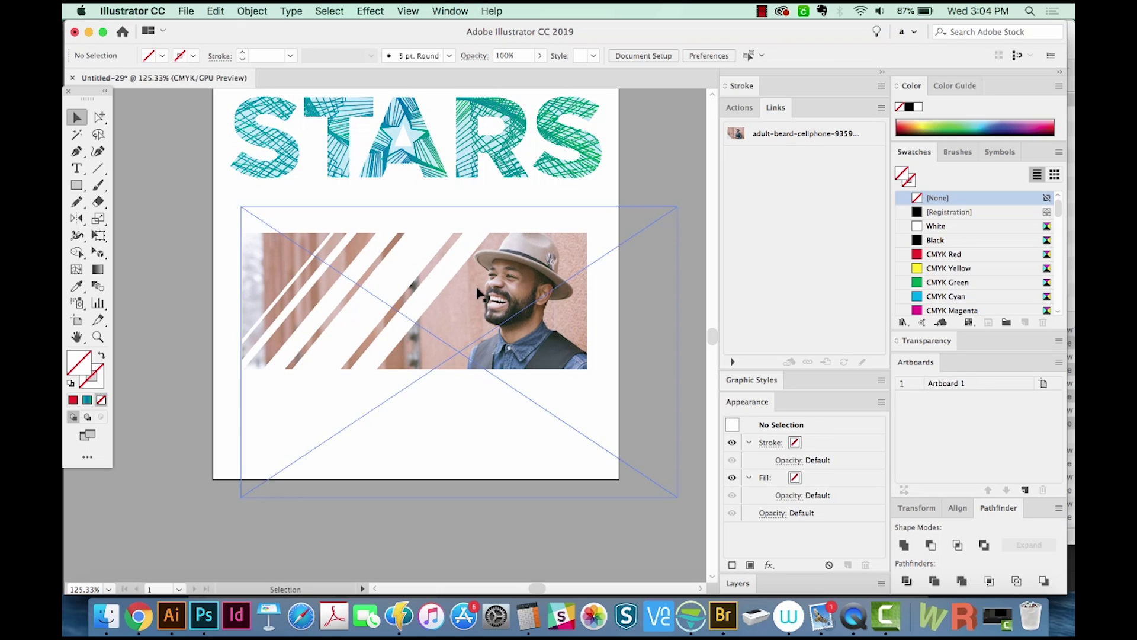
key("t")
left_click(415, 426)
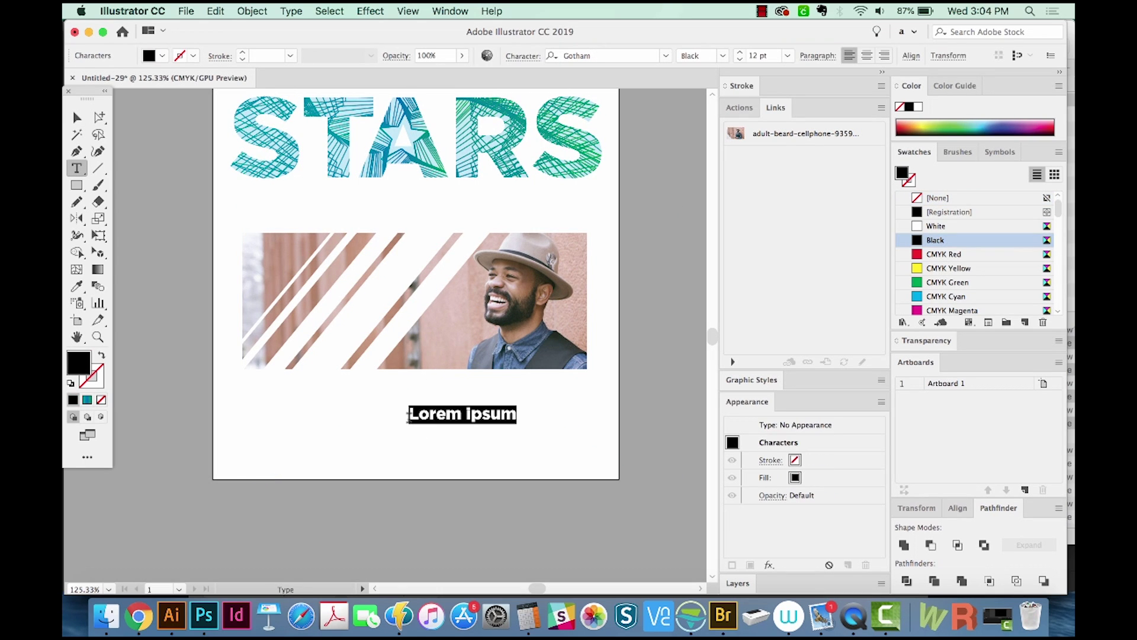
type("STARS")
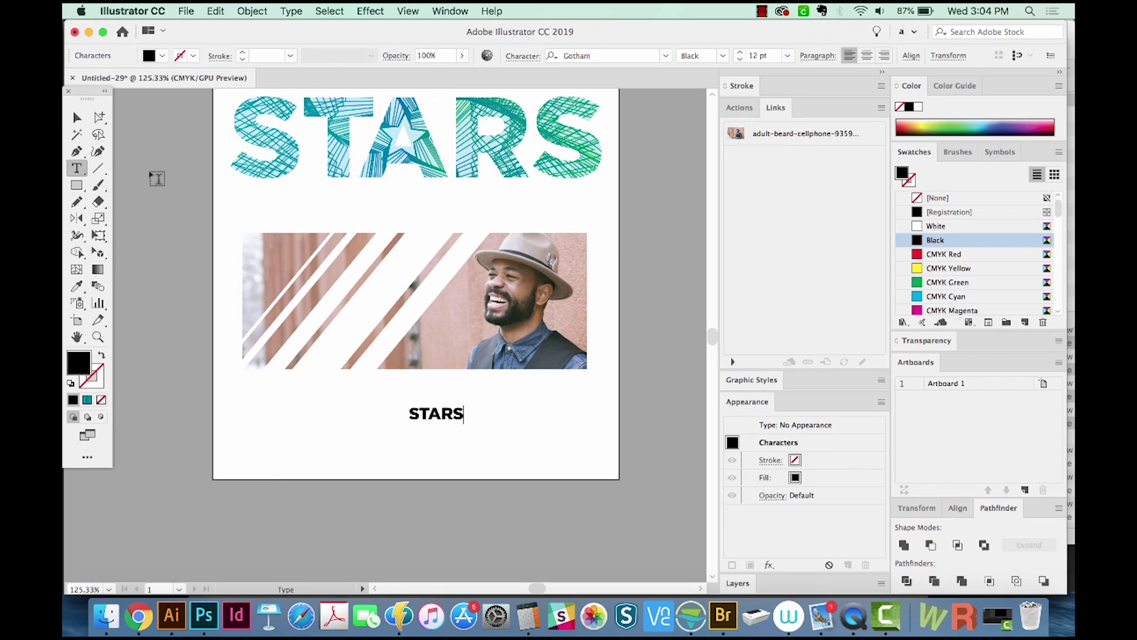
left_click(76, 116)
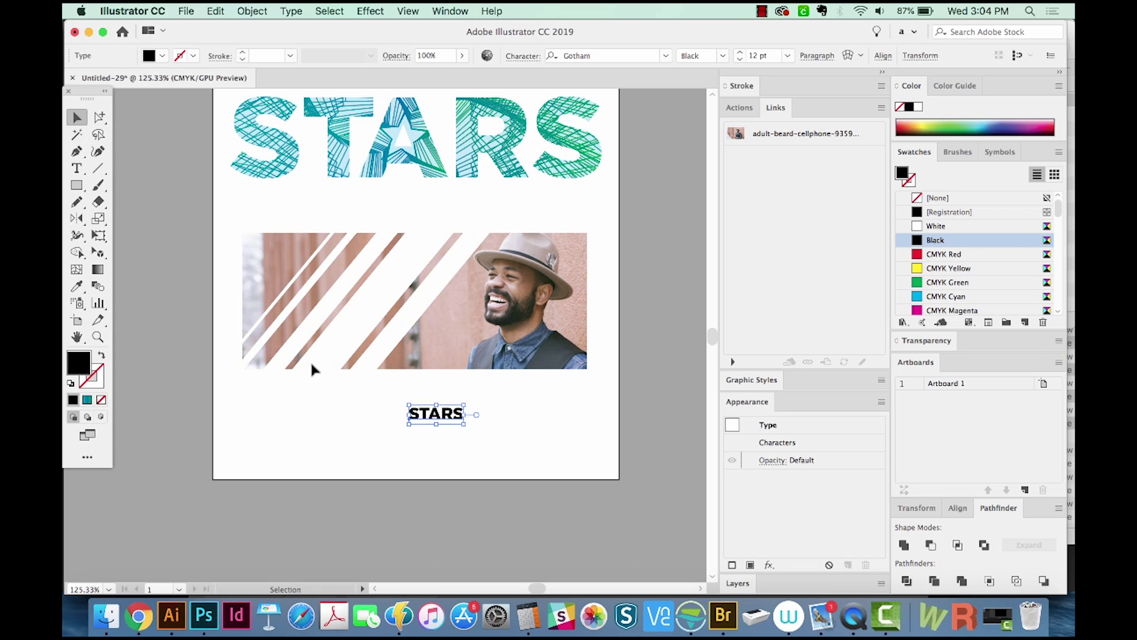
left_click_drag(467, 407, 571, 349)
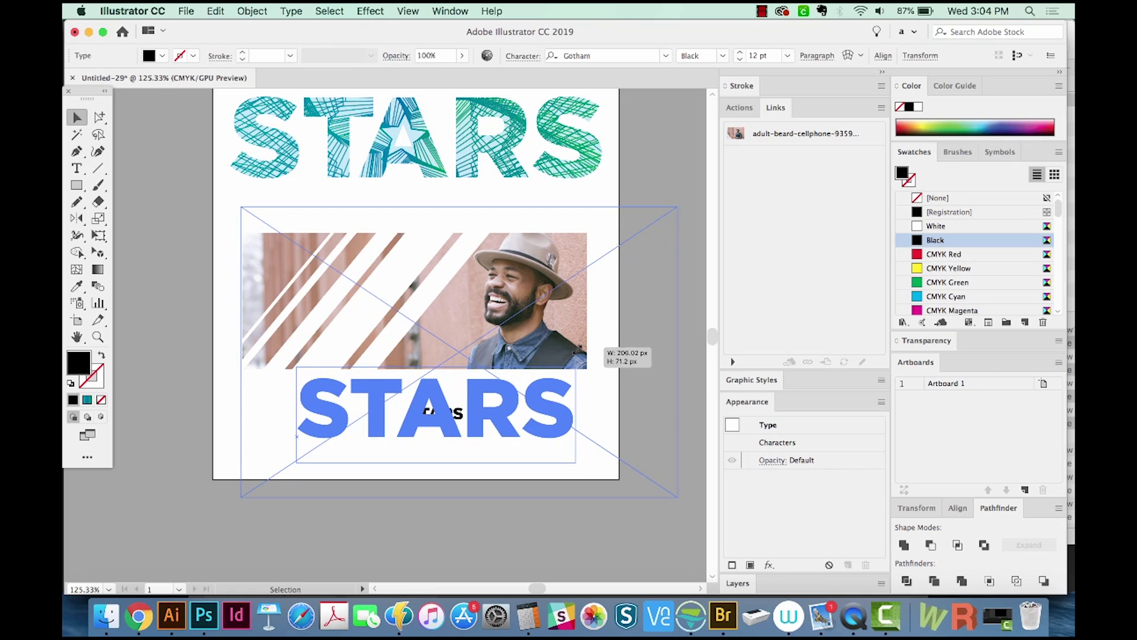
left_click_drag(571, 348, 605, 346)
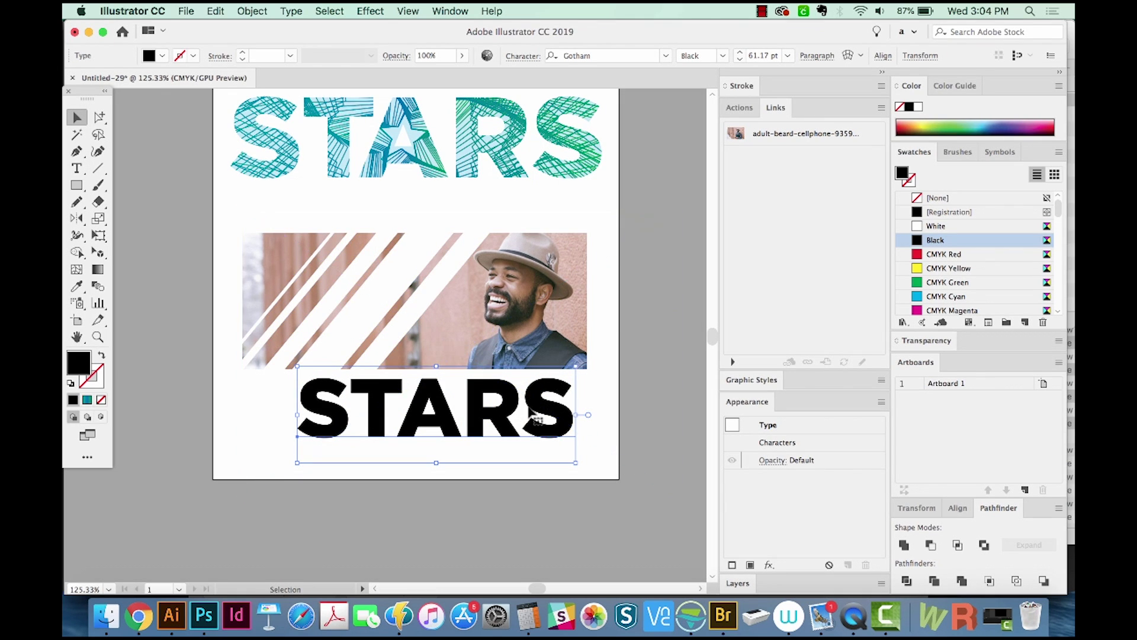
Step: Undo the last three edits, then redo two of them
key("super+z")
key("super+z")
key("super+z")
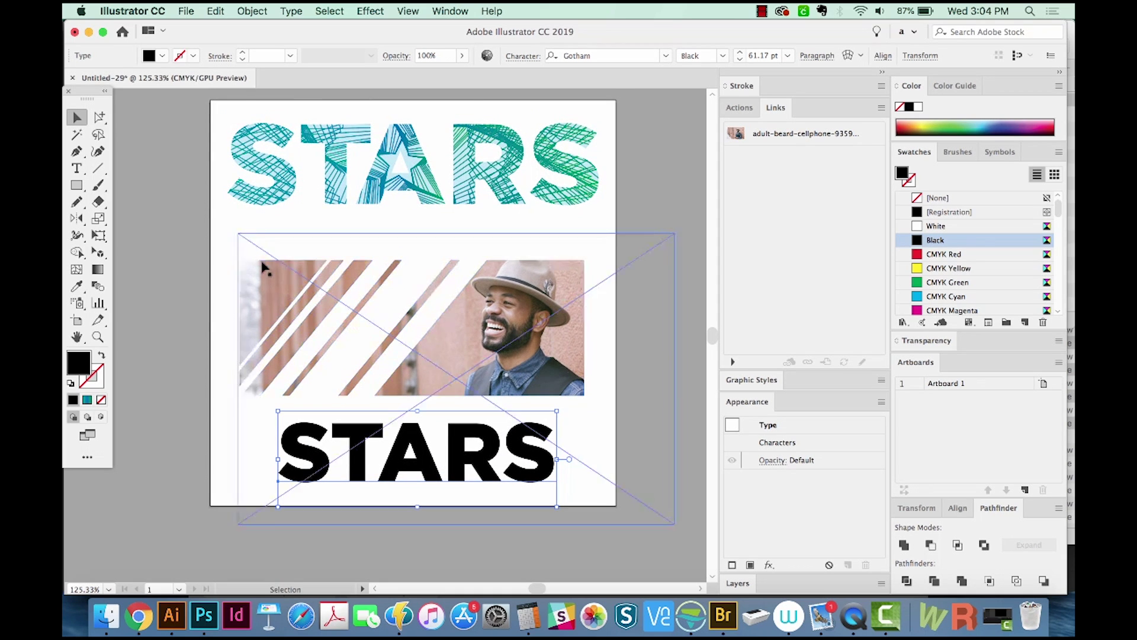
key("super+z")
key("shift+super+z")
key("super+z")
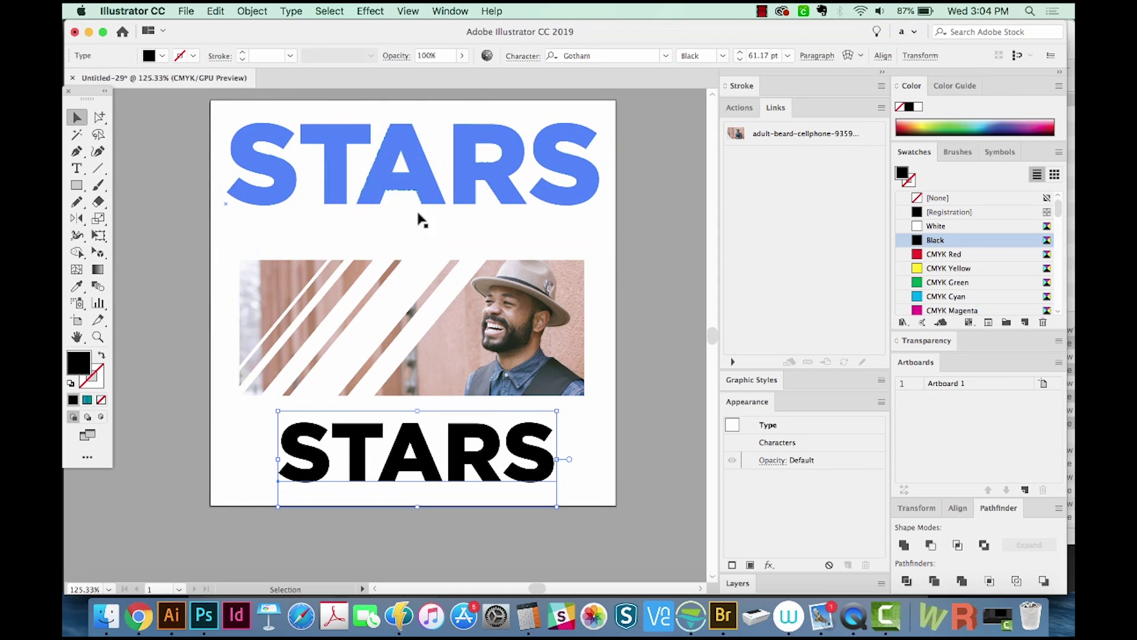
key("shift+super+z")
Step: Choose the Star tool and drag out a star on the pasteboard left of the artboard
left_click(77, 186)
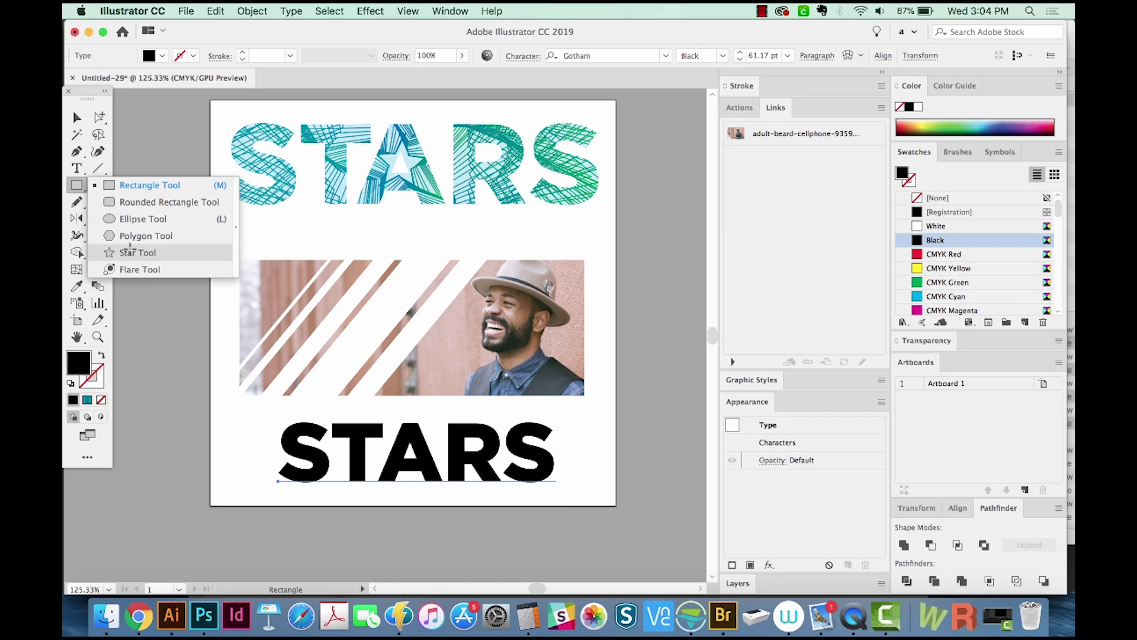
left_click(129, 252)
scroll(330, 265, "left", 5)
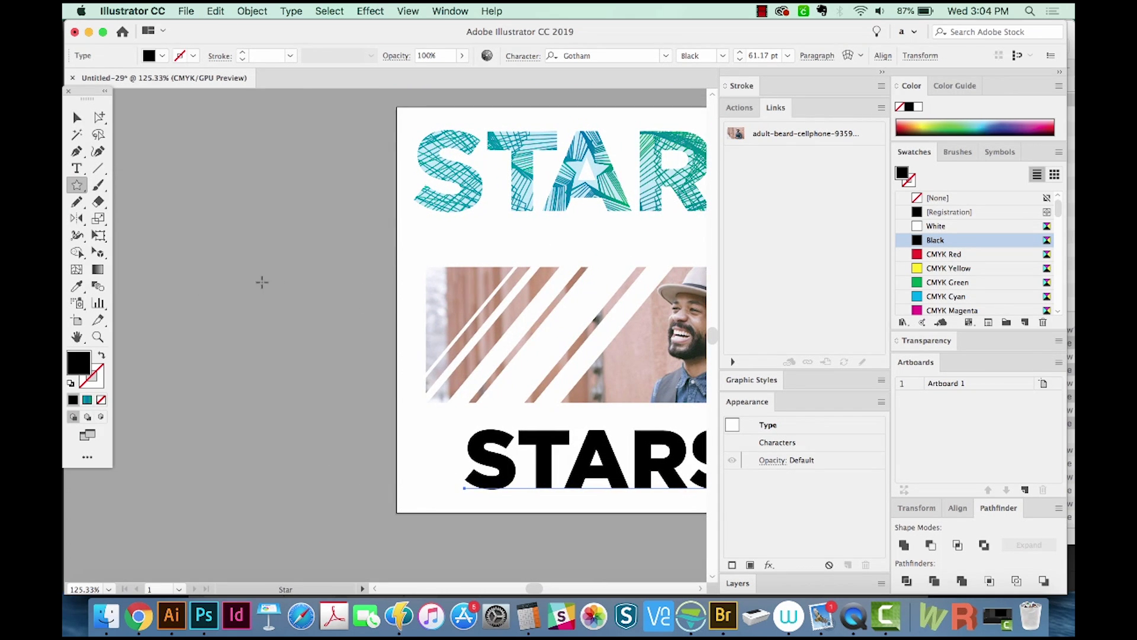
left_click_drag(252, 266, 281, 297)
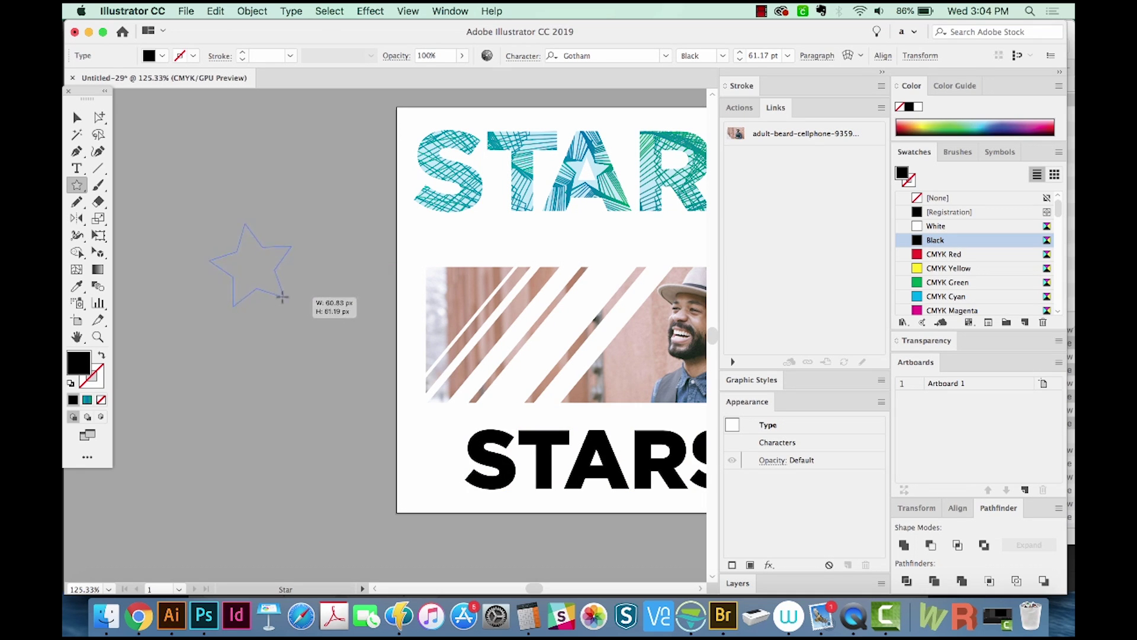
left_click_drag(282, 296, 275, 299)
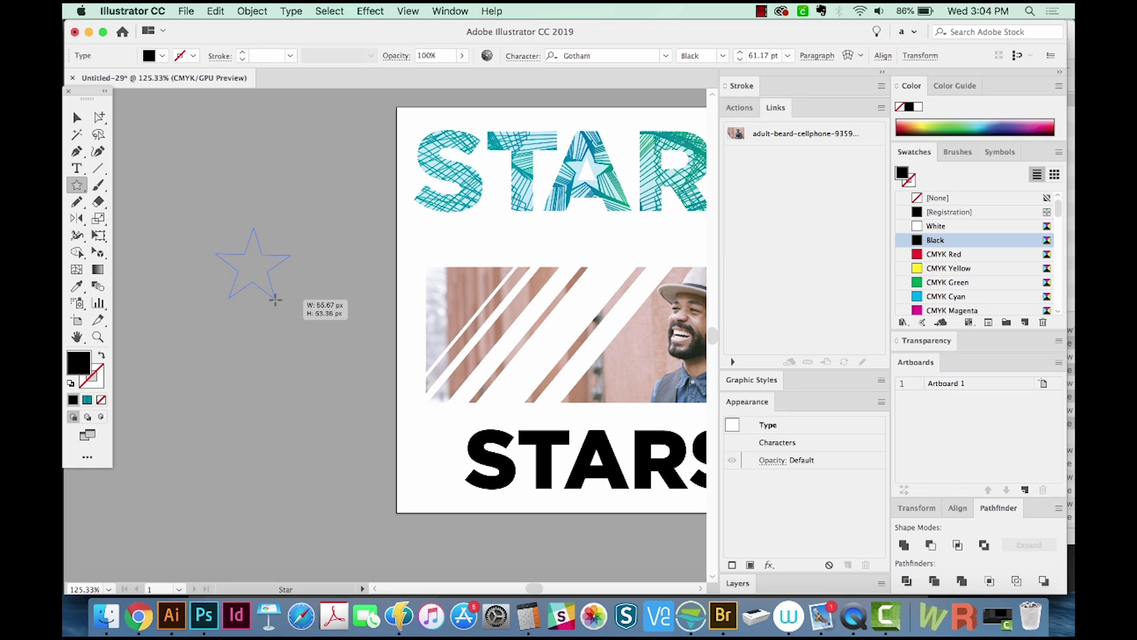
left_click_drag(276, 300, 281, 302)
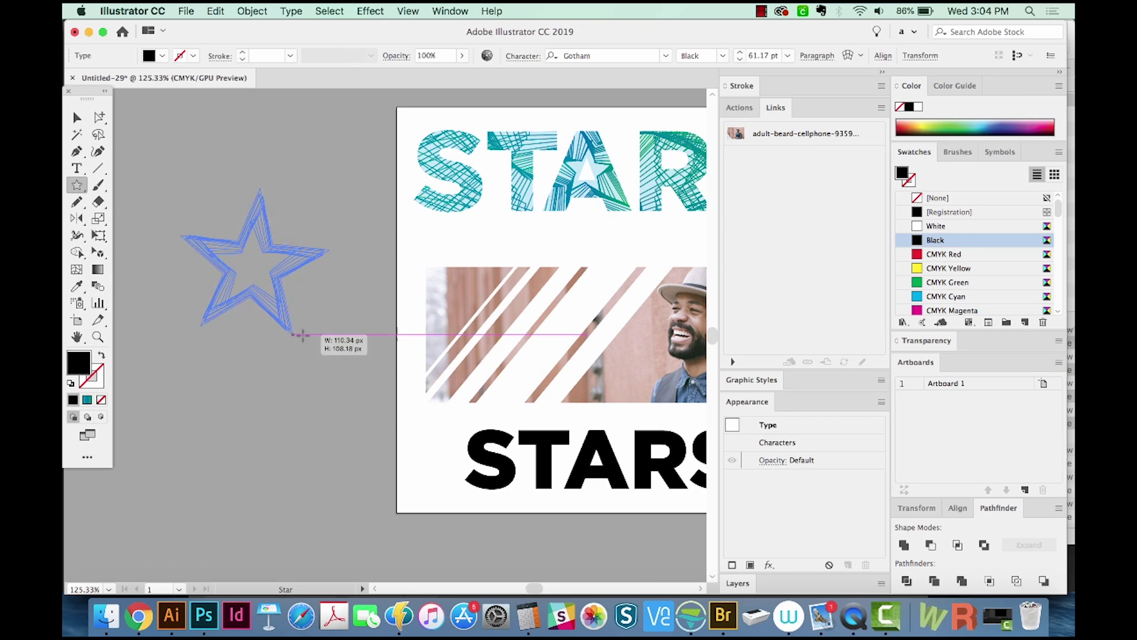
Step: Create a spiral of many overlapping stars and select the whole spiral
mouse_move(299, 332)
left_mouse_down()
mouse_move(313, 484)
mouse_move(312, 471)
left_mouse_up()
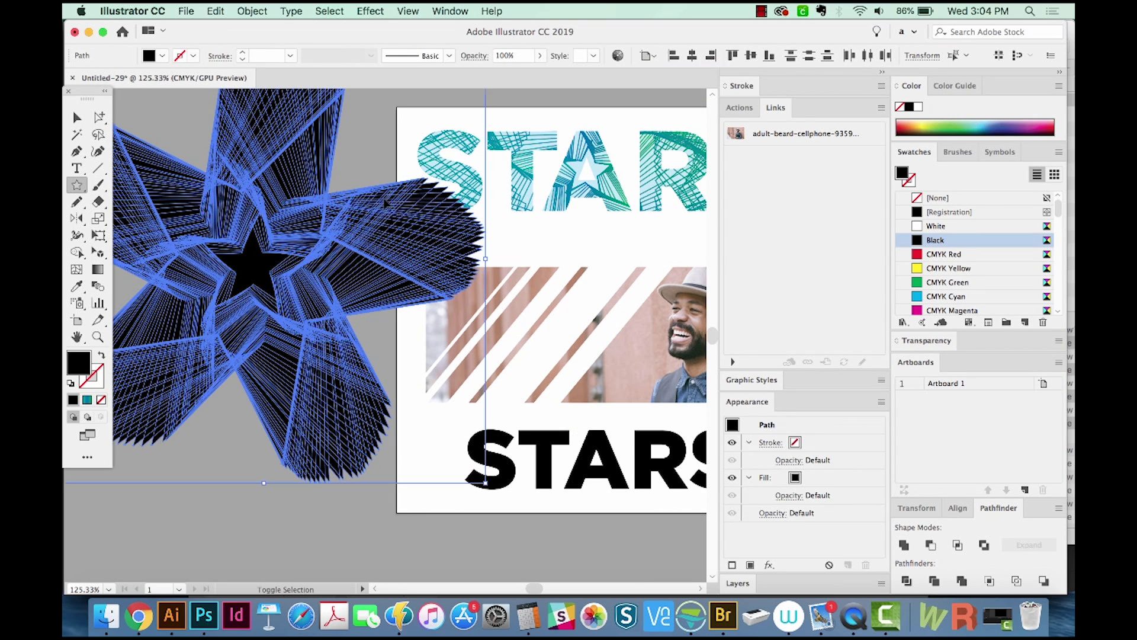
key("super+shift+a")
key("v")
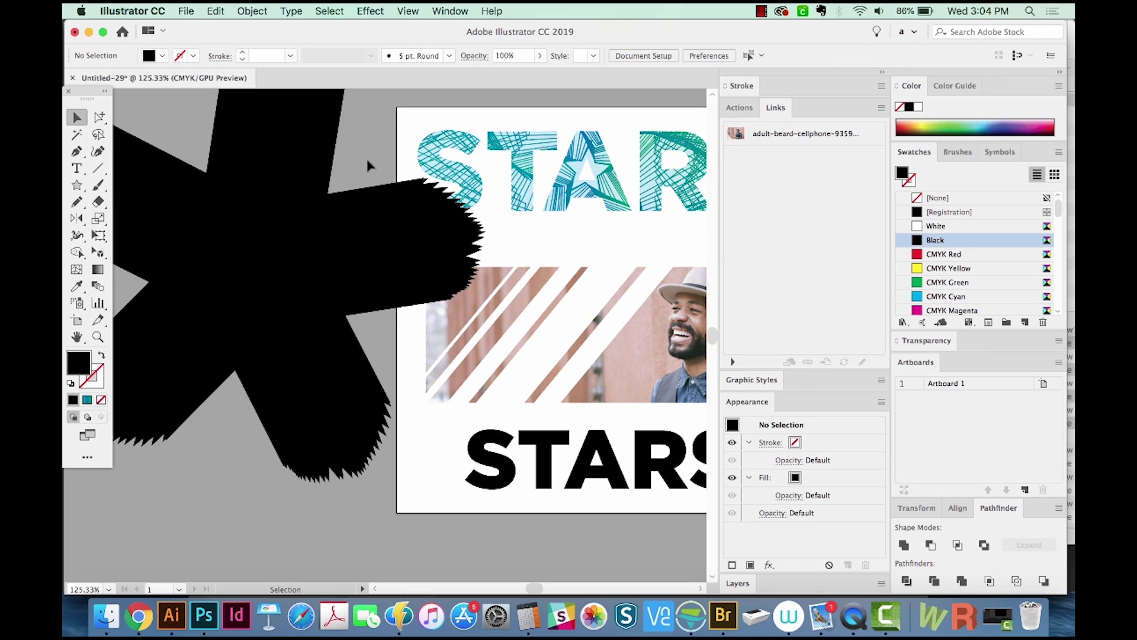
key("m")
key("v")
left_click_drag(367, 163, 153, 406)
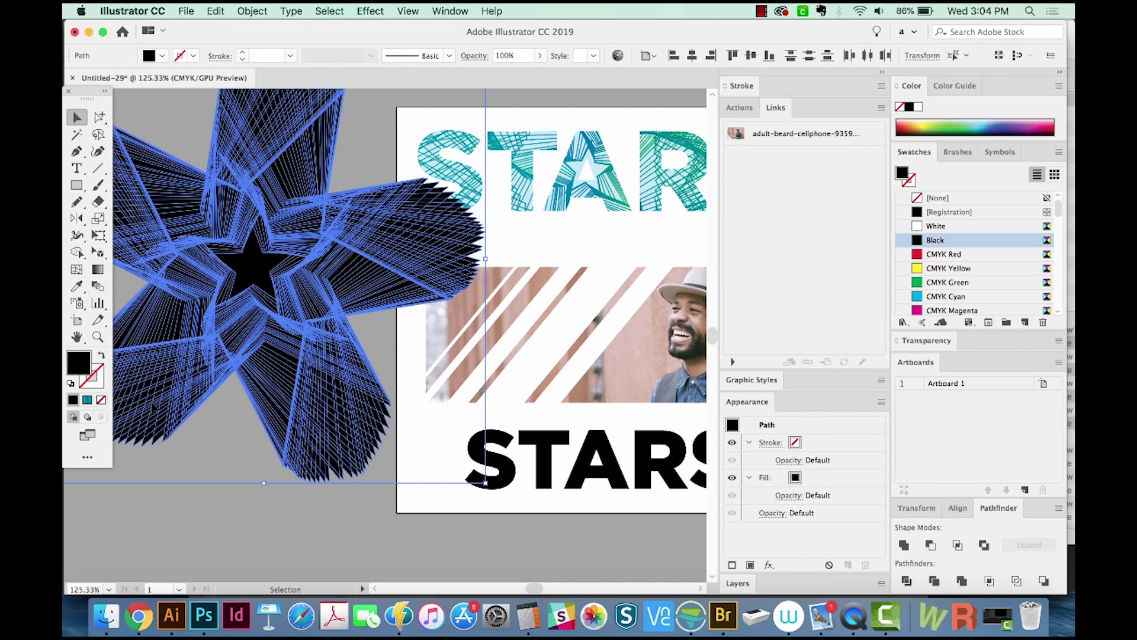
Step: Give the star spiral no fill and a 0.5 pt black stroke
key("d")
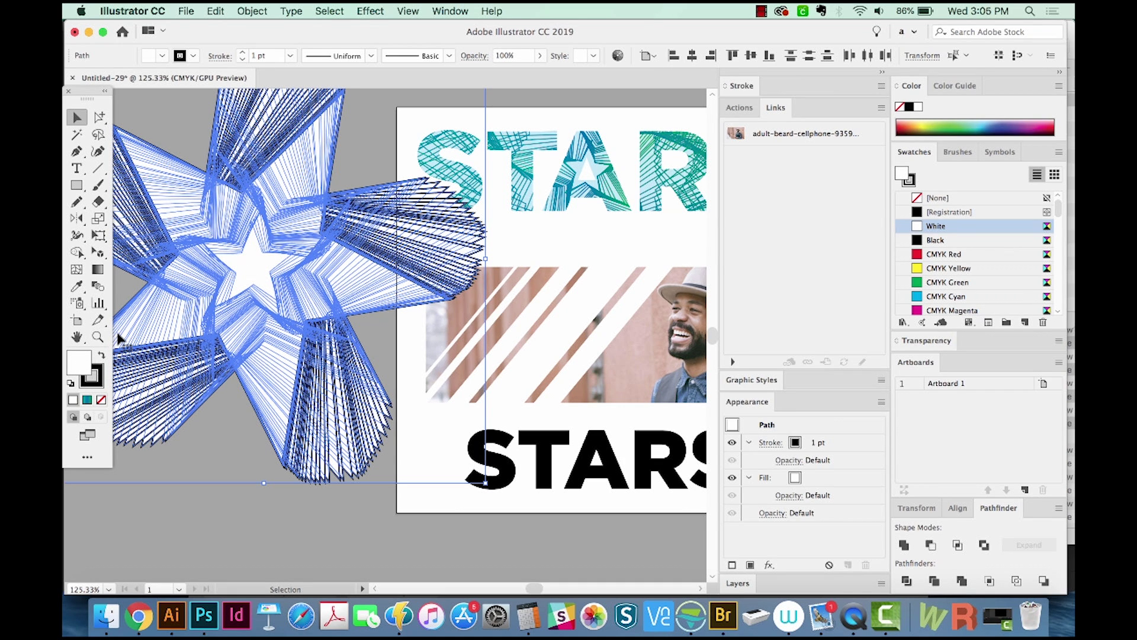
key("slash")
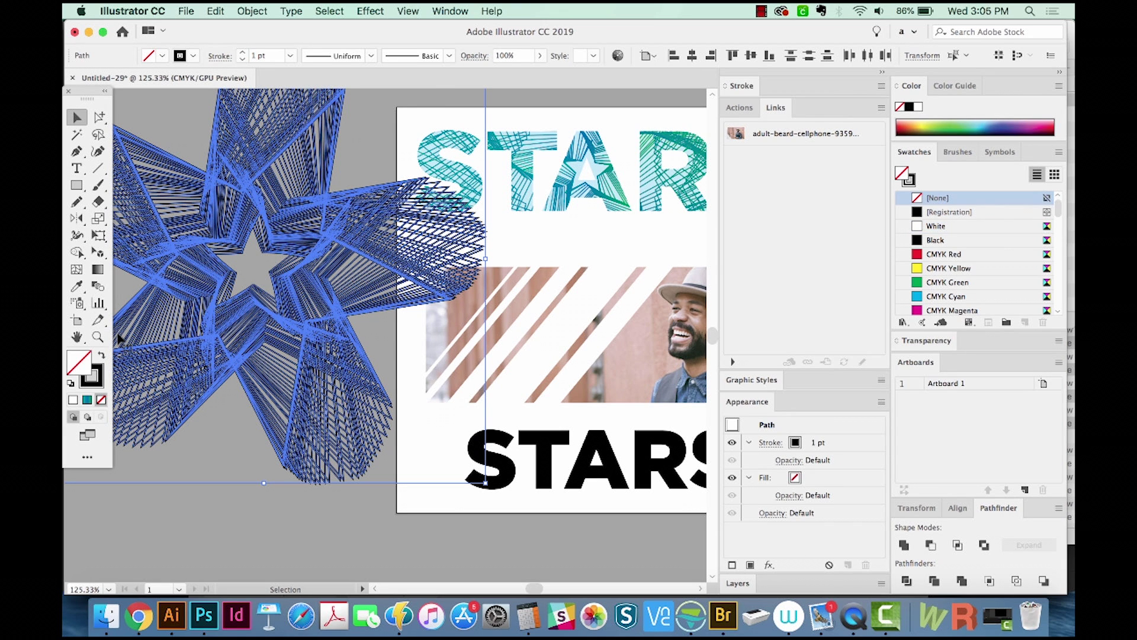
key("x")
left_click(259, 55)
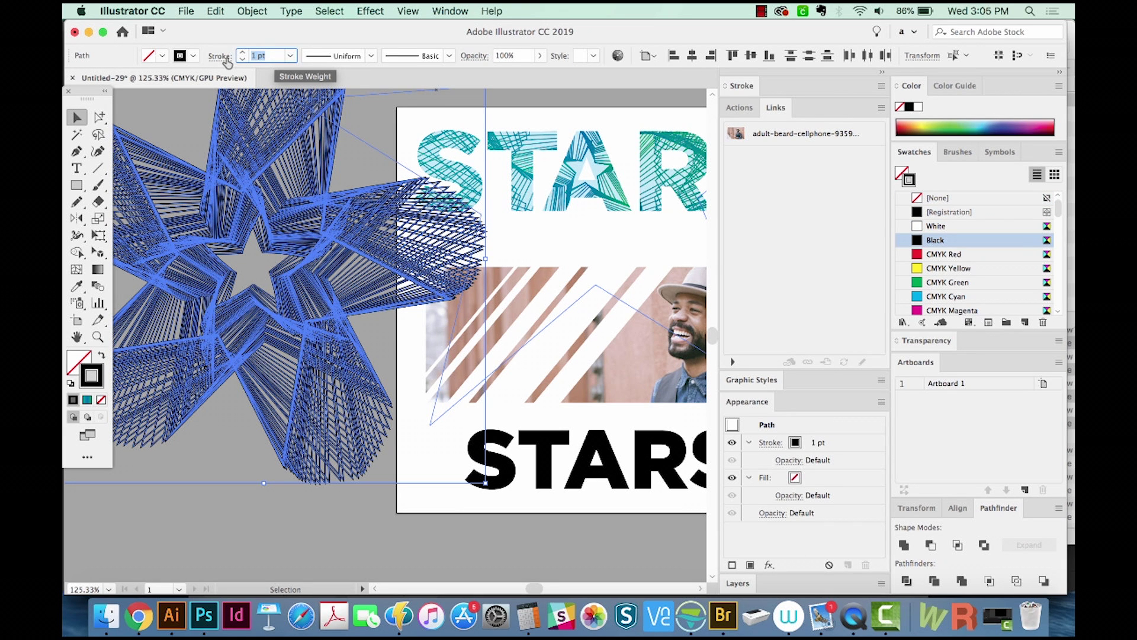
type("0.5")
key("Return")
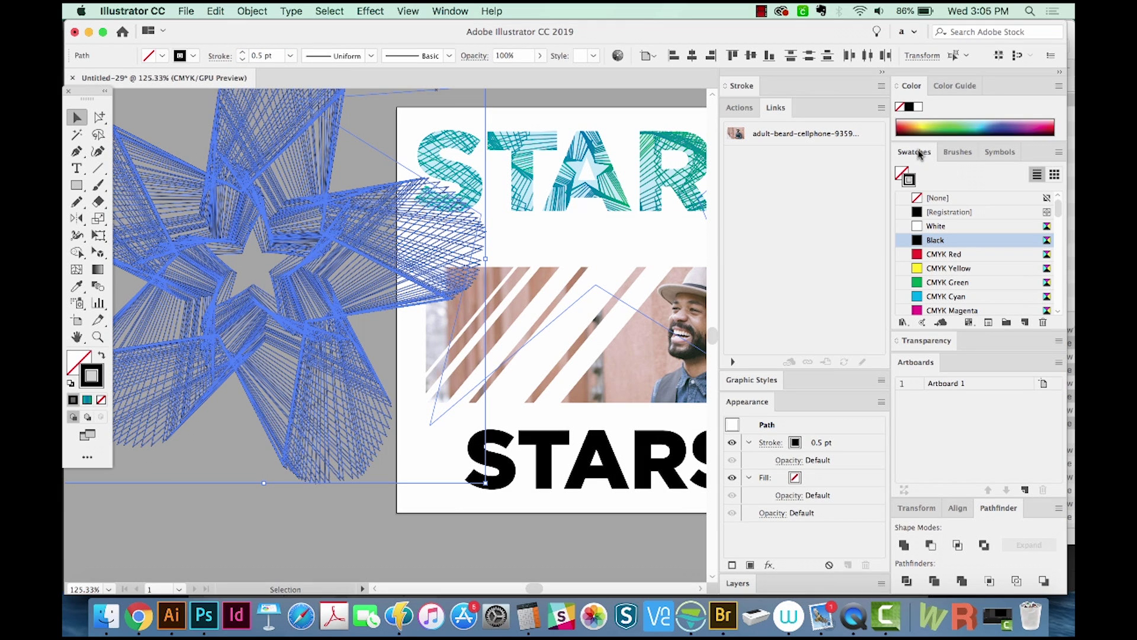
left_click(1059, 151)
mouse_move(964, 436)
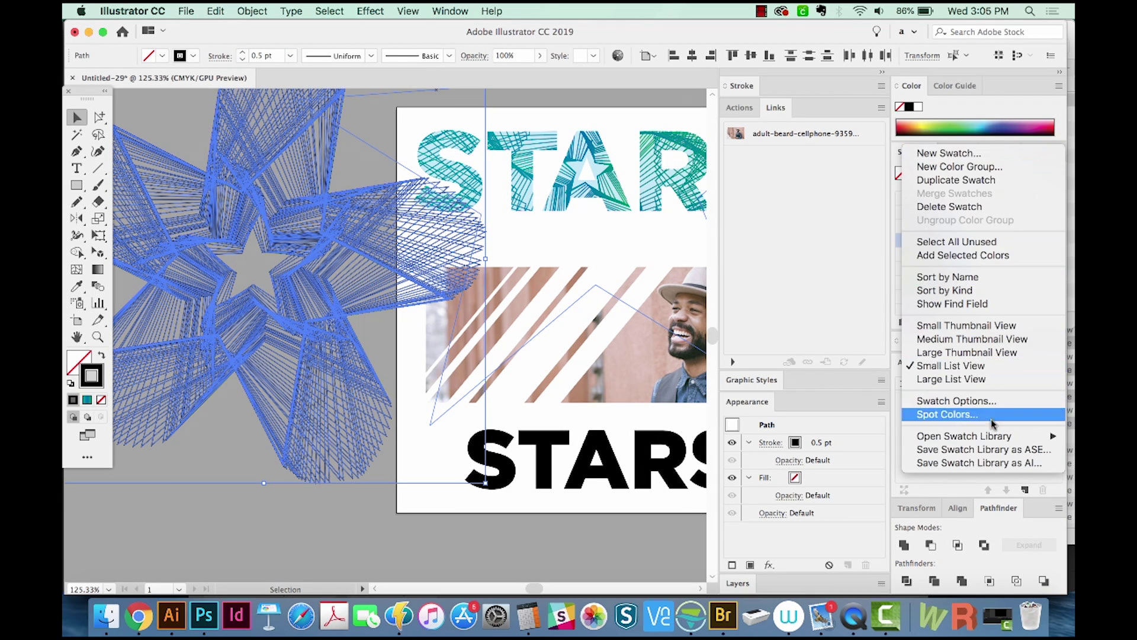
mouse_move(804, 388)
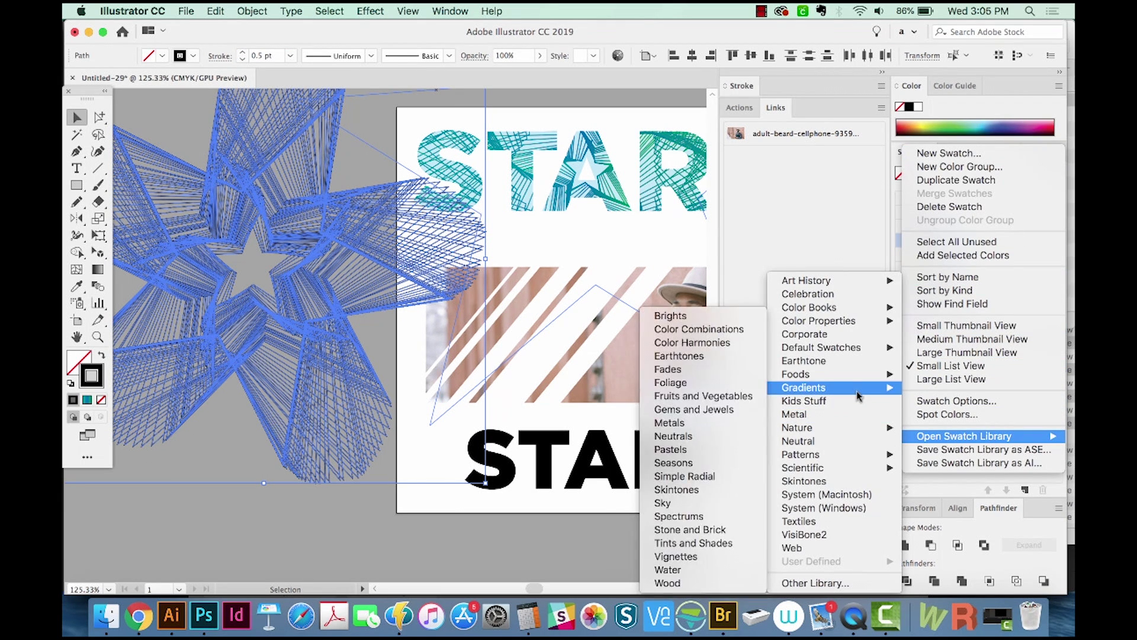
Step: Apply the Color Harmonies Analogous 2 swatch group to the star outlines, then reselect the spiral
left_click(732, 352)
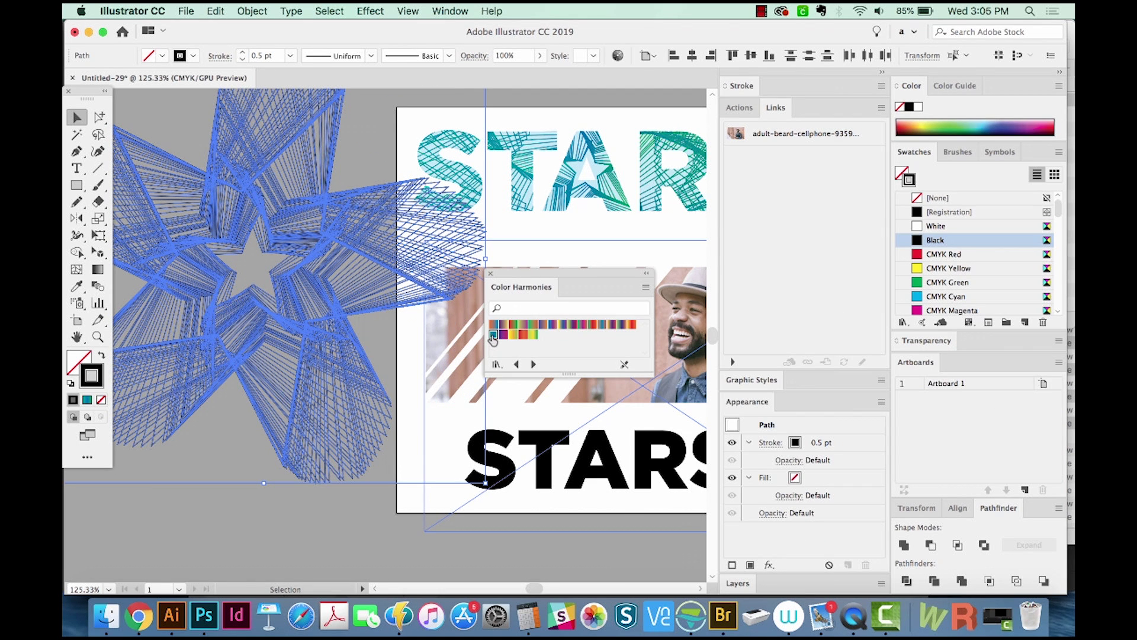
left_click(494, 335)
left_click(373, 384)
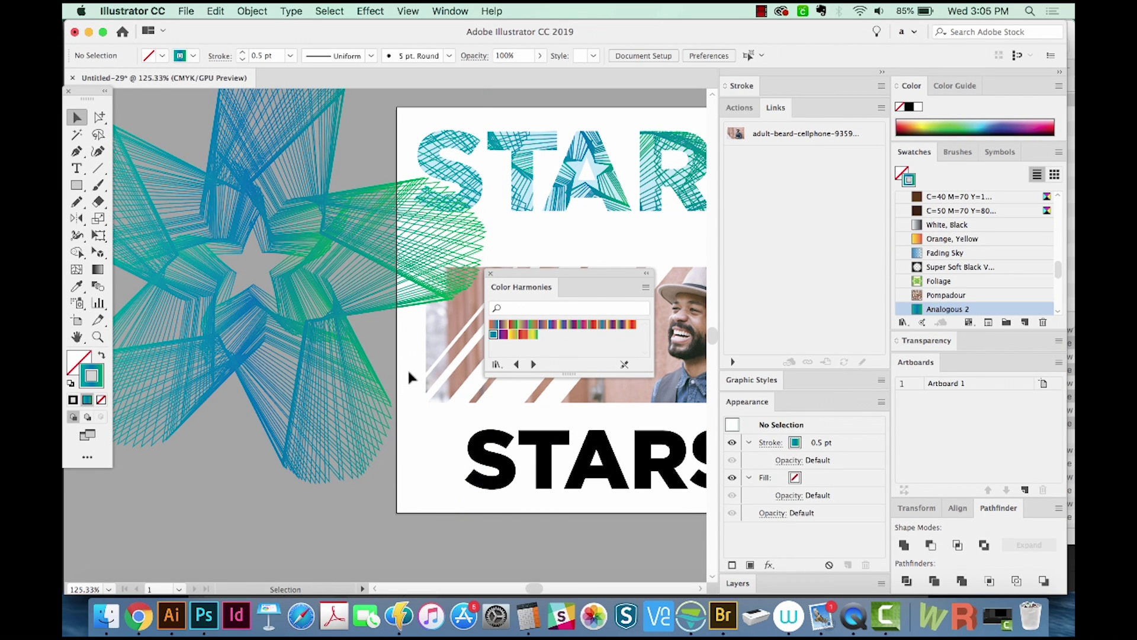
left_click_drag(292, 241, 304, 279)
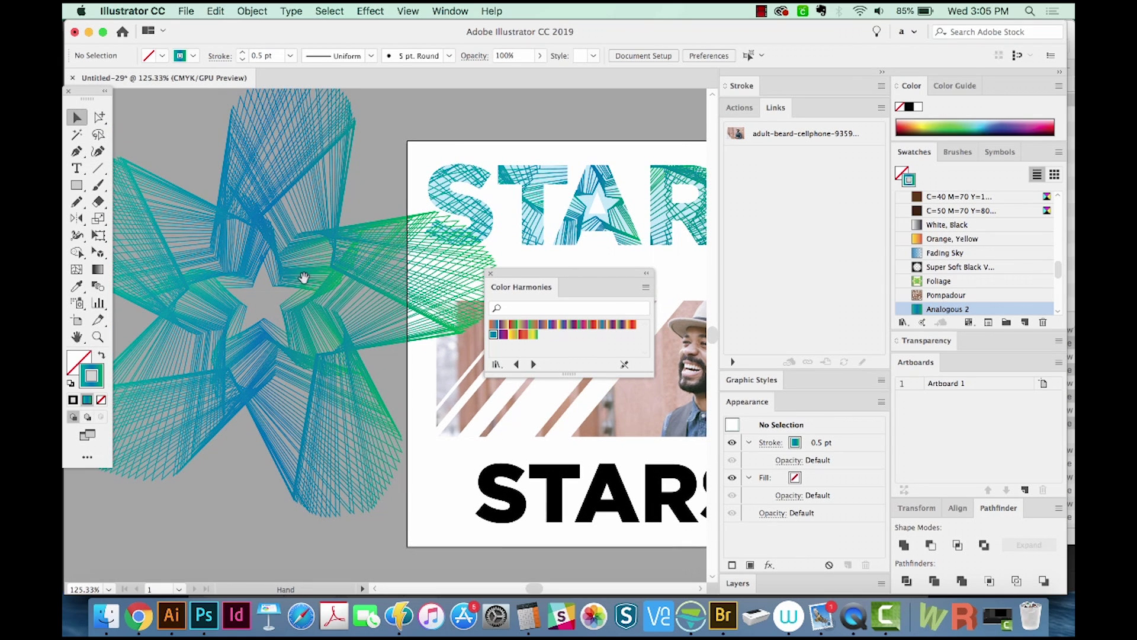
left_click(304, 322)
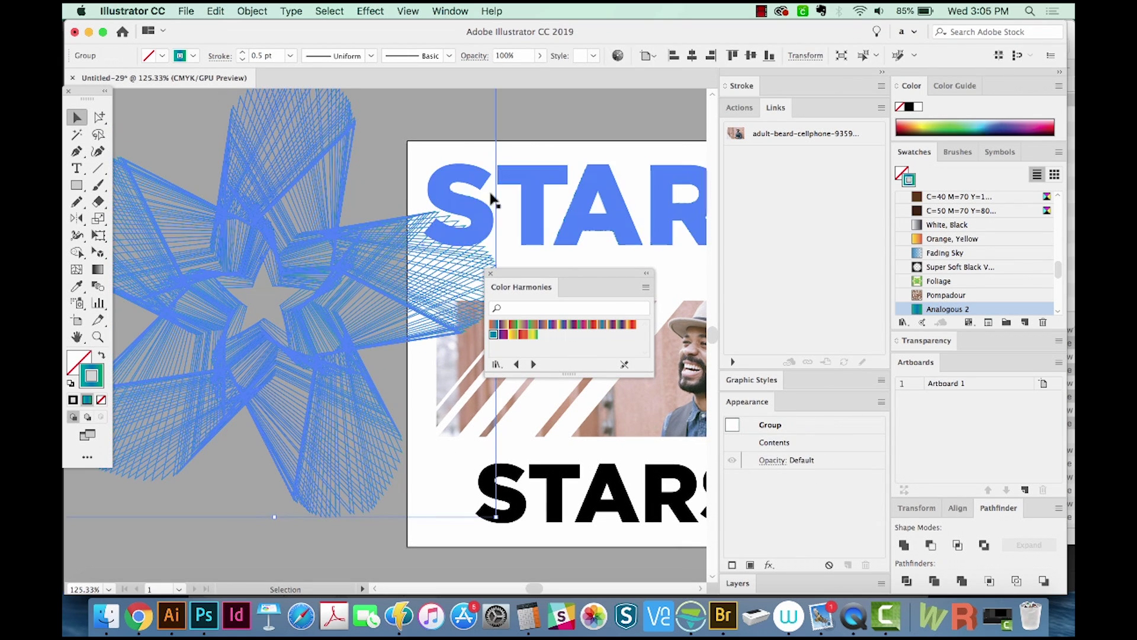
Step: Scale the star spiral down and drag it over the photo banner and lower STARS
left_click_drag(490, 247, 535, 297)
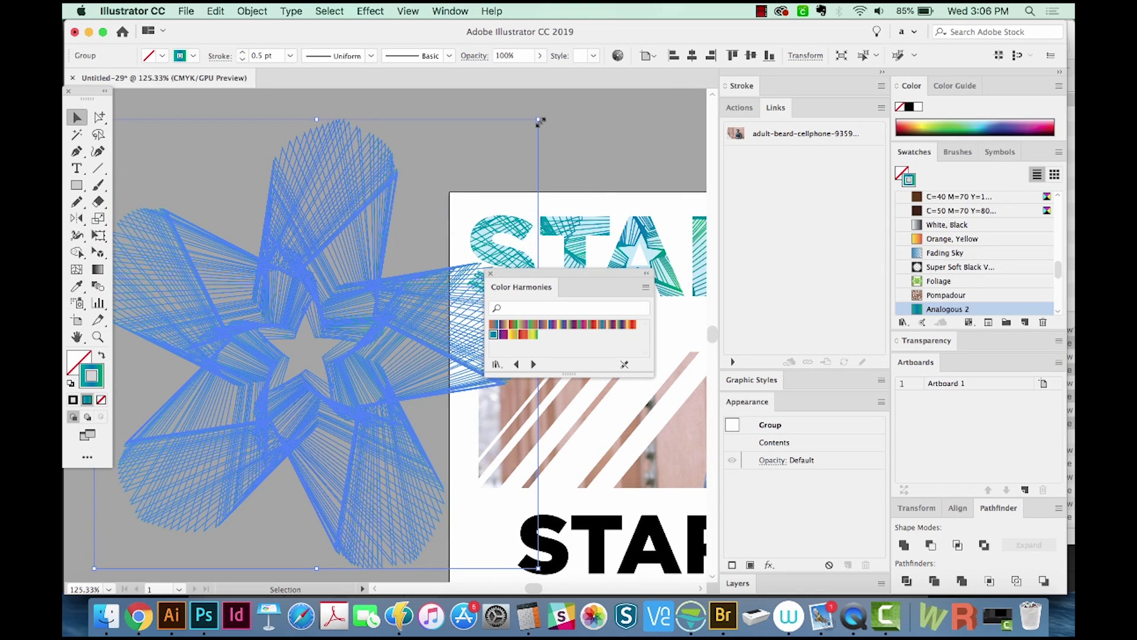
mouse_move(539, 121)
left_mouse_down()
mouse_move(465, 190)
mouse_move(506, 152)
left_mouse_up()
scroll(490, 276, "down", 3)
scroll(490, 277, "right", 3)
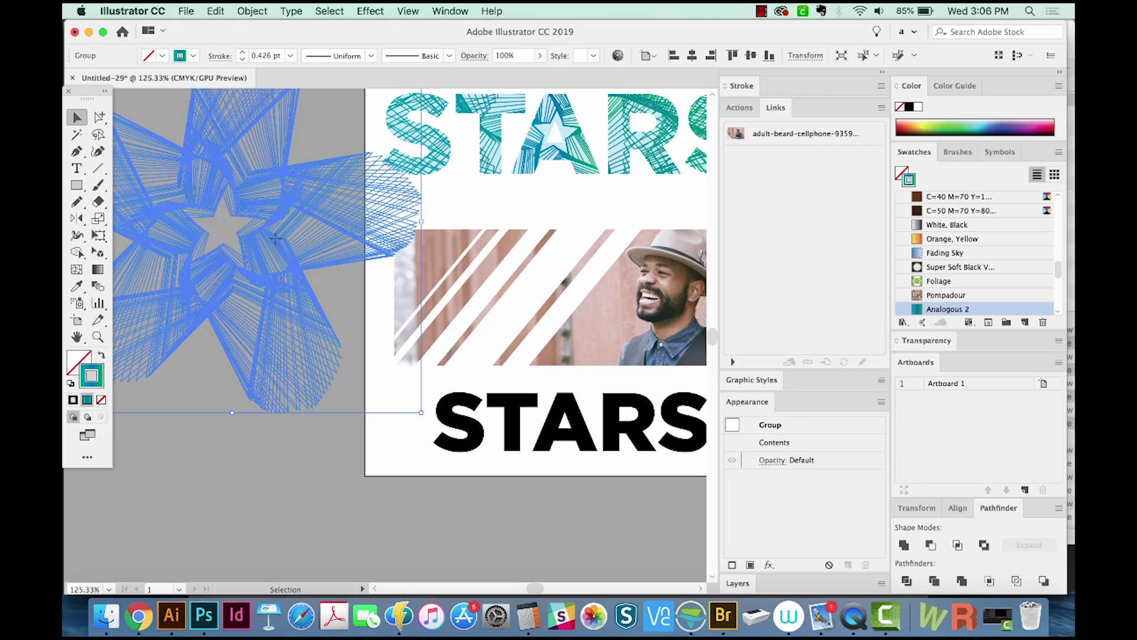
left_click_drag(276, 239, 639, 438)
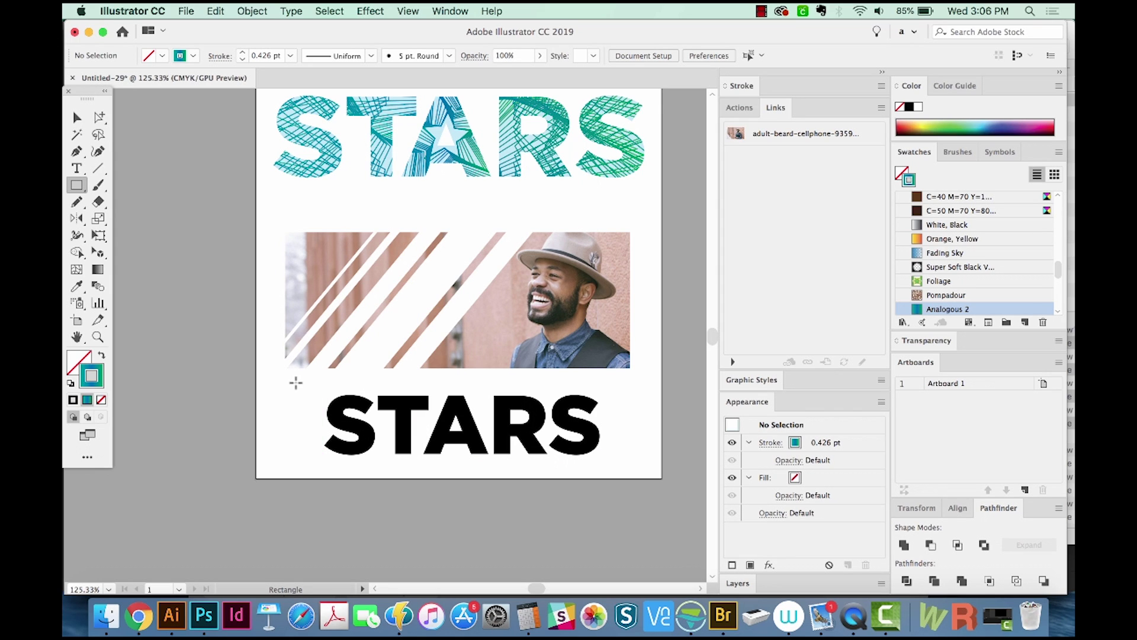
Step: Draw a rectangle around the lower STARS text and fill it with pale blue
left_click_drag(295, 382, 632, 467)
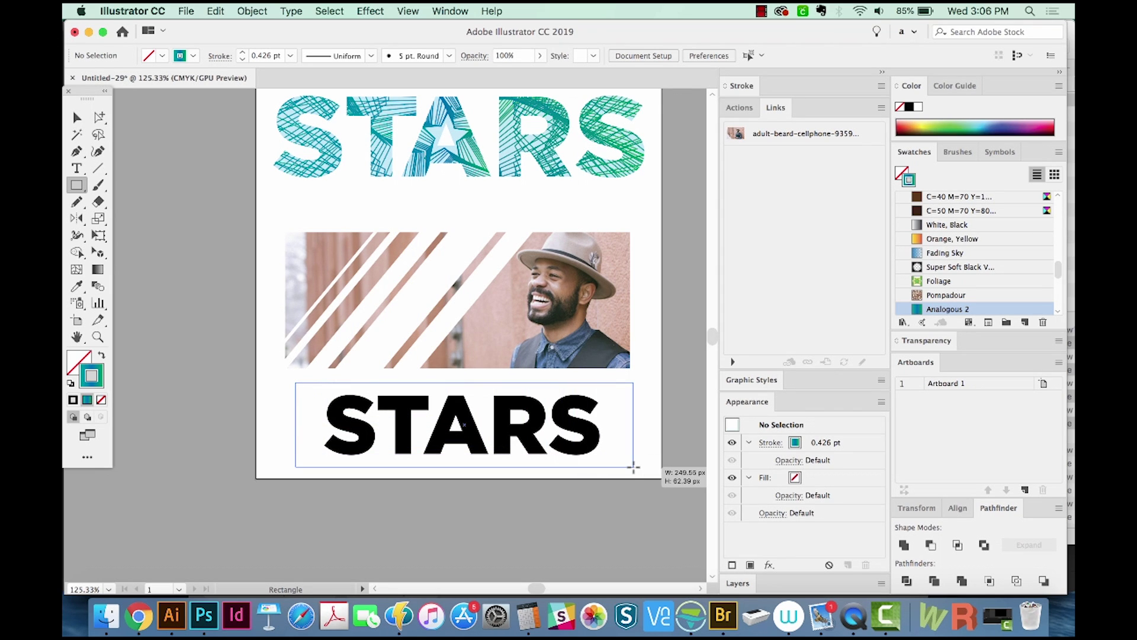
left_click_drag(633, 467, 633, 466)
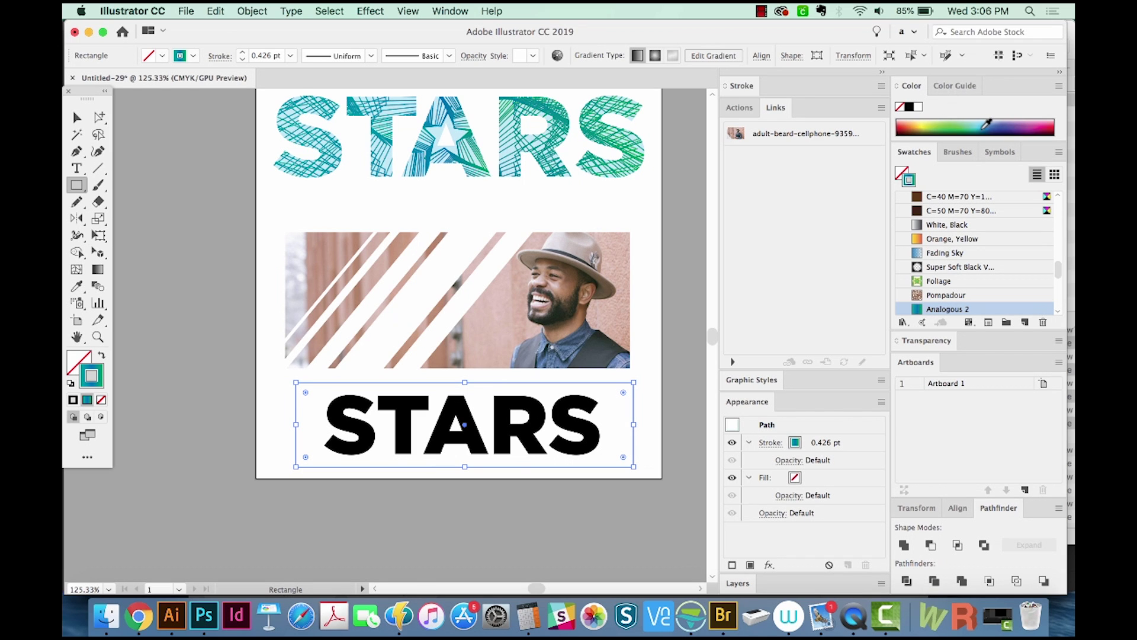
left_click(987, 124)
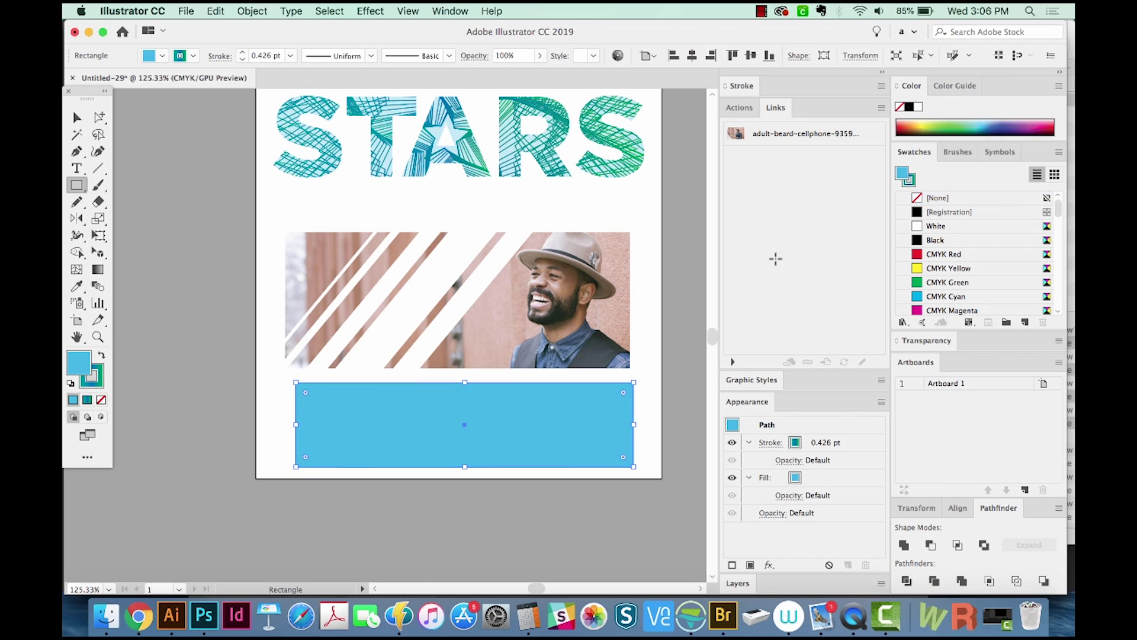
double_click(79, 362)
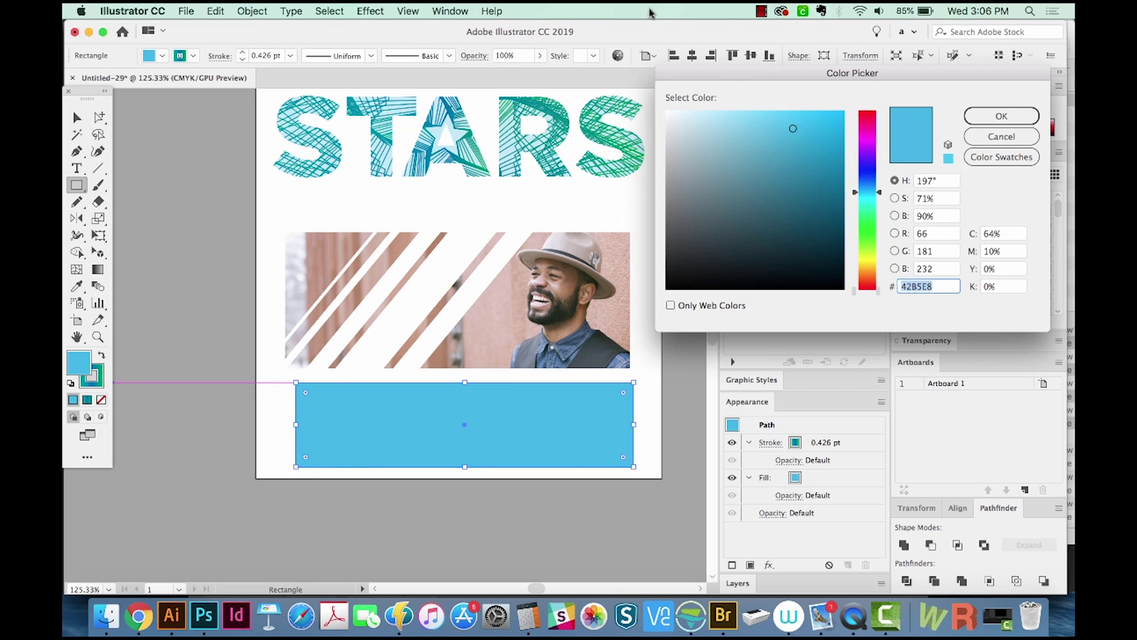
left_click(708, 113)
key("Return")
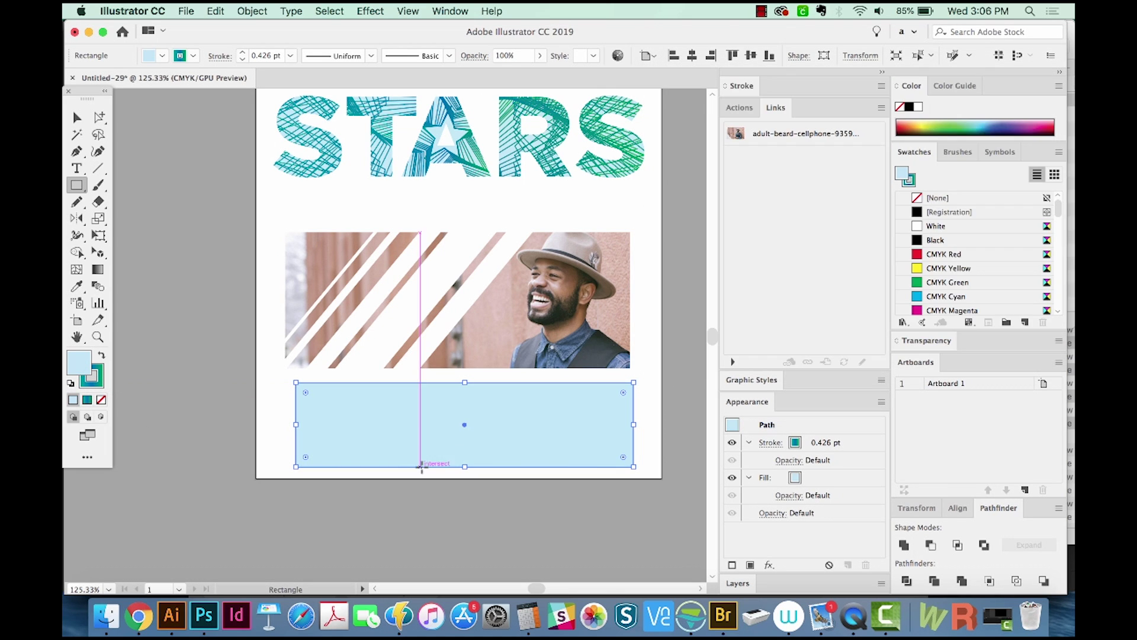
Step: Paste the star spiral behind the box, then delete the spiral and the light-blue rectangle
key("super+b")
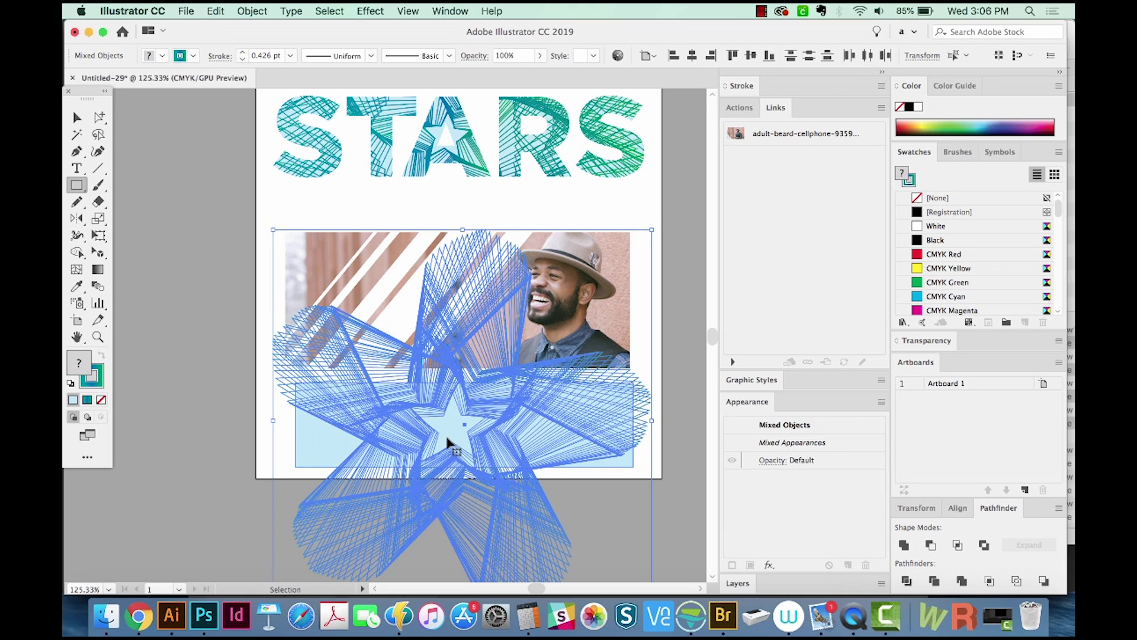
key("super+shift+a")
key("v")
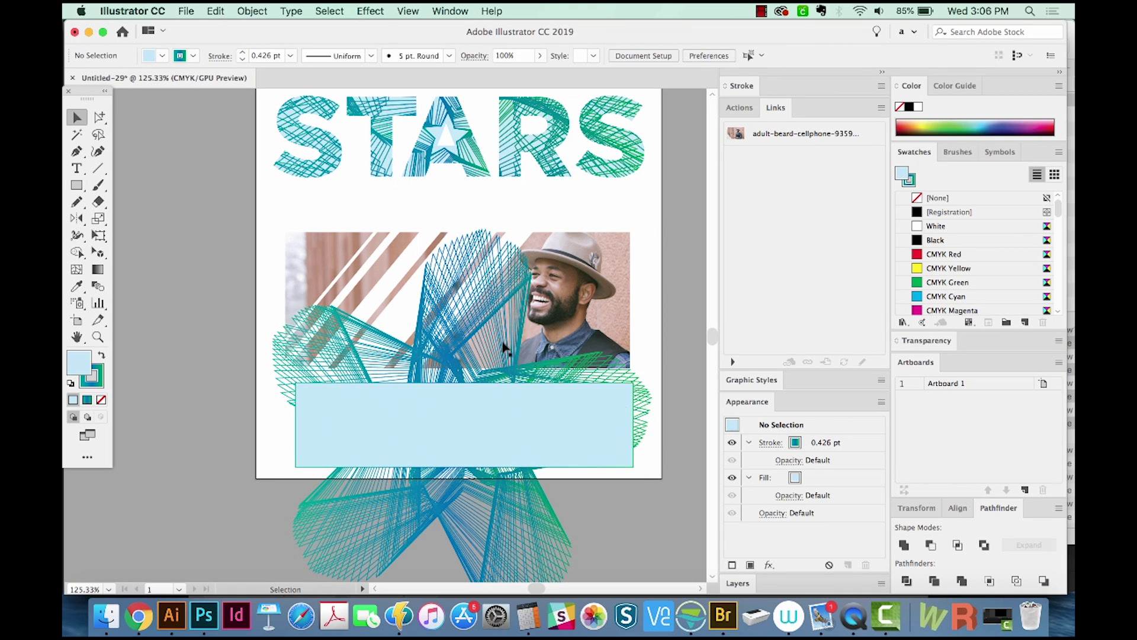
left_click(515, 365)
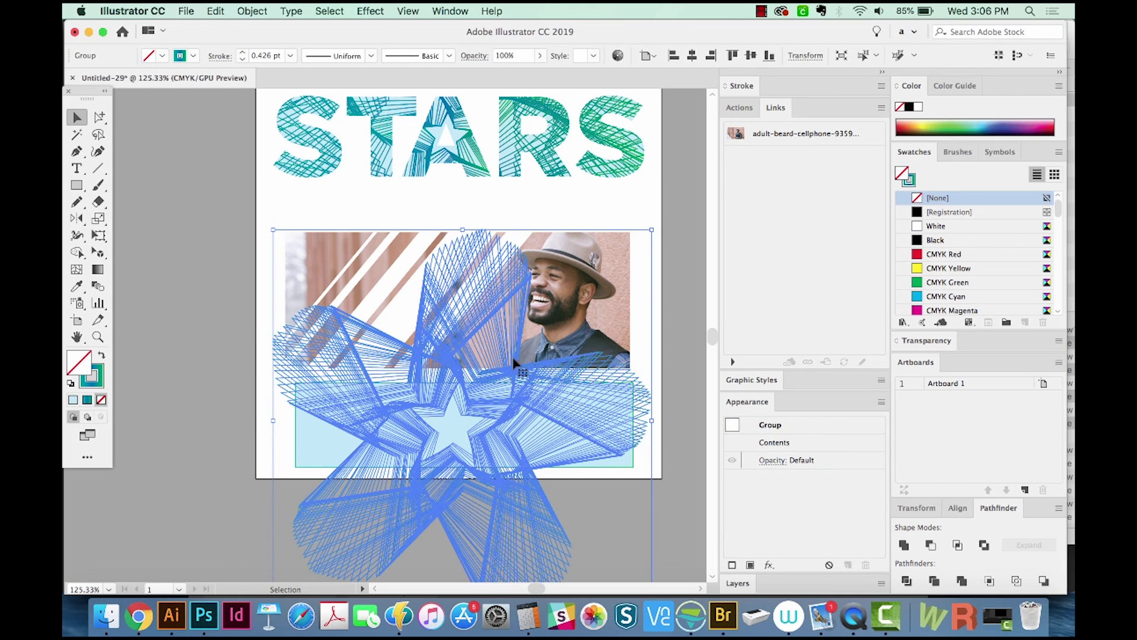
key("Delete")
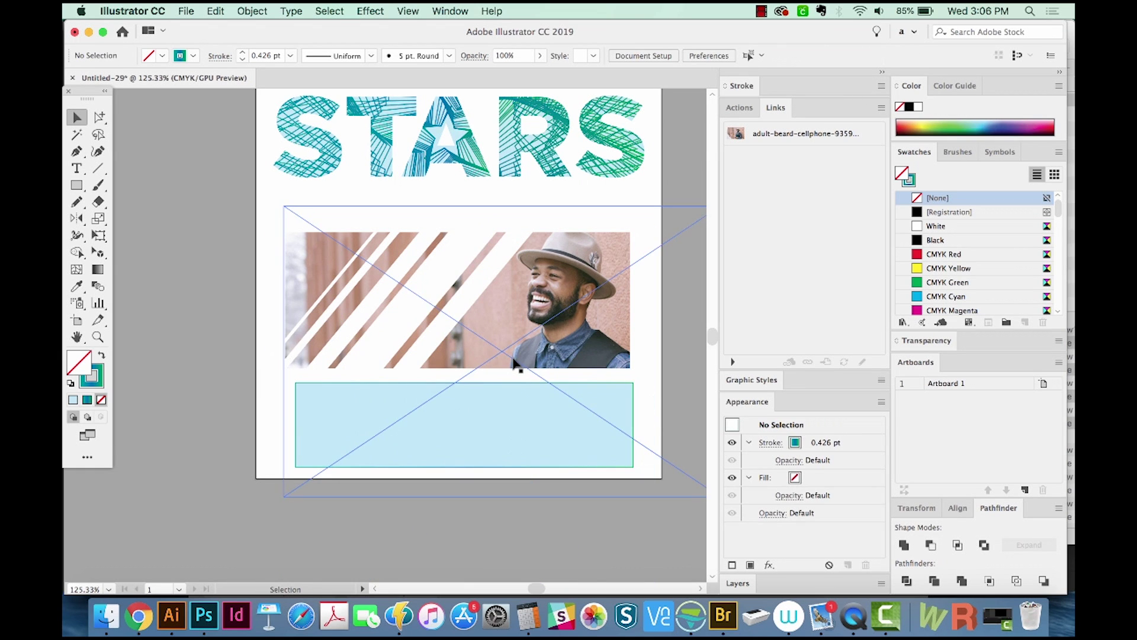
left_click(495, 428)
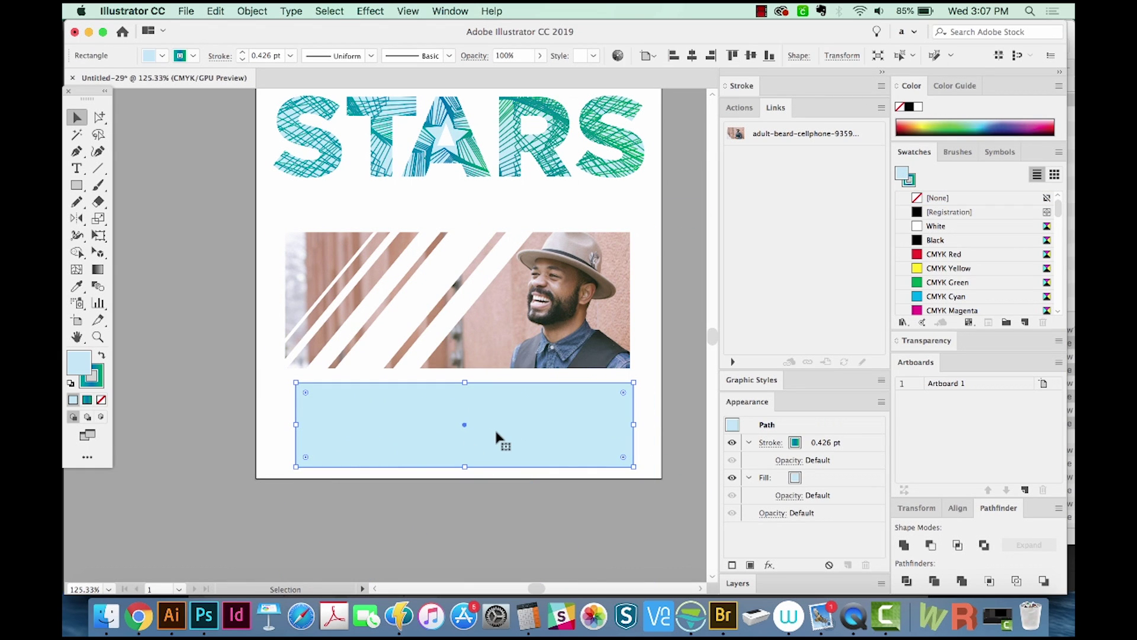
key("Delete")
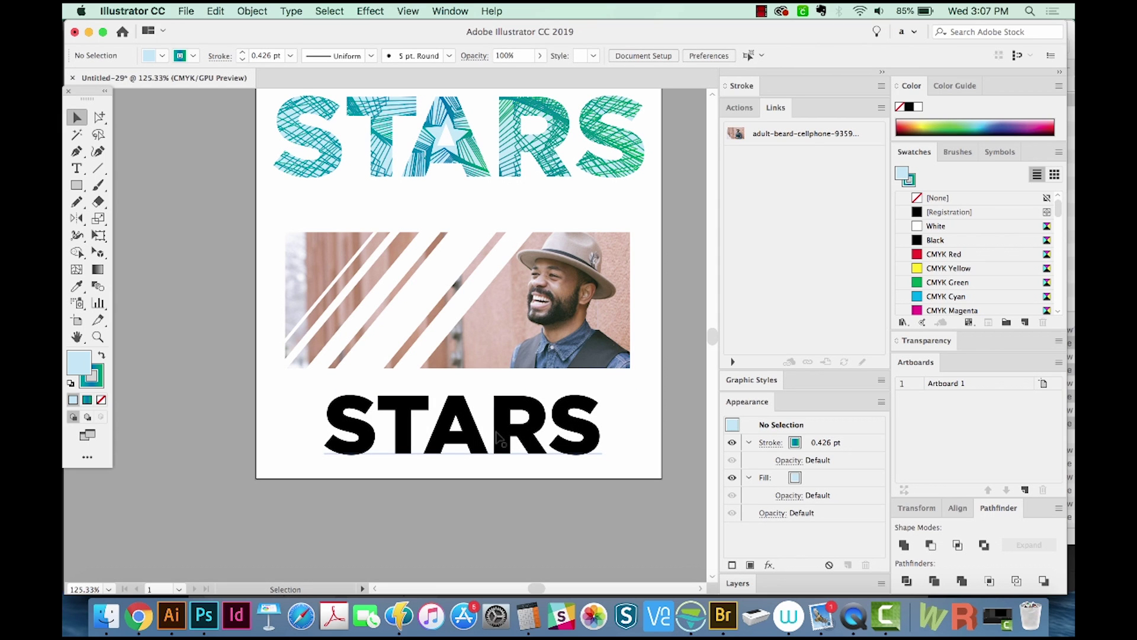
Step: Undo the deletion to restore the pale-blue rectangle and star lines, then select the STARS text
key("a")
key("ctrl+z")
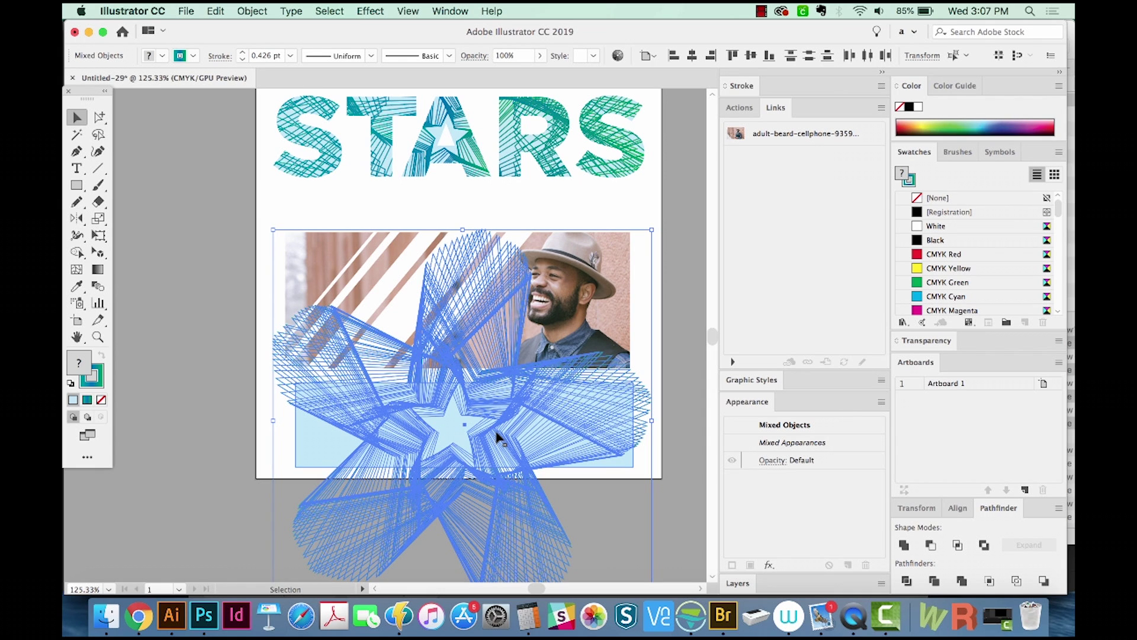
key("ctrl+shift+b")
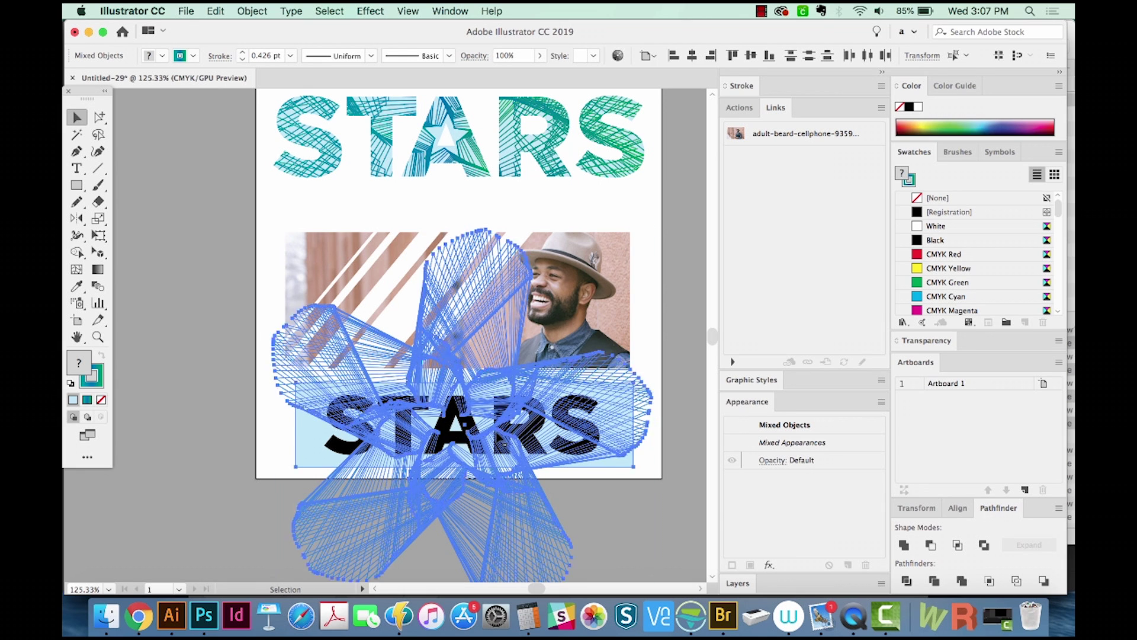
key("ctrl+shift+a")
left_click(573, 427)
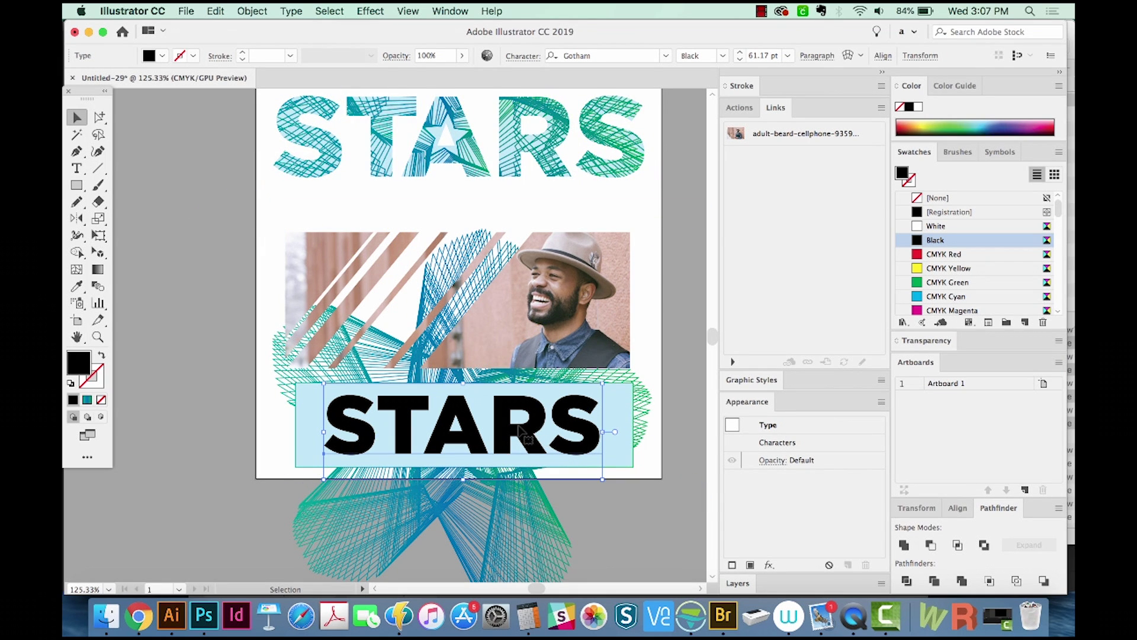
scroll(619, 456, "down", 3)
Step: Extend the artboard's bottom edge downward into a taller portrait page
key("shift+o")
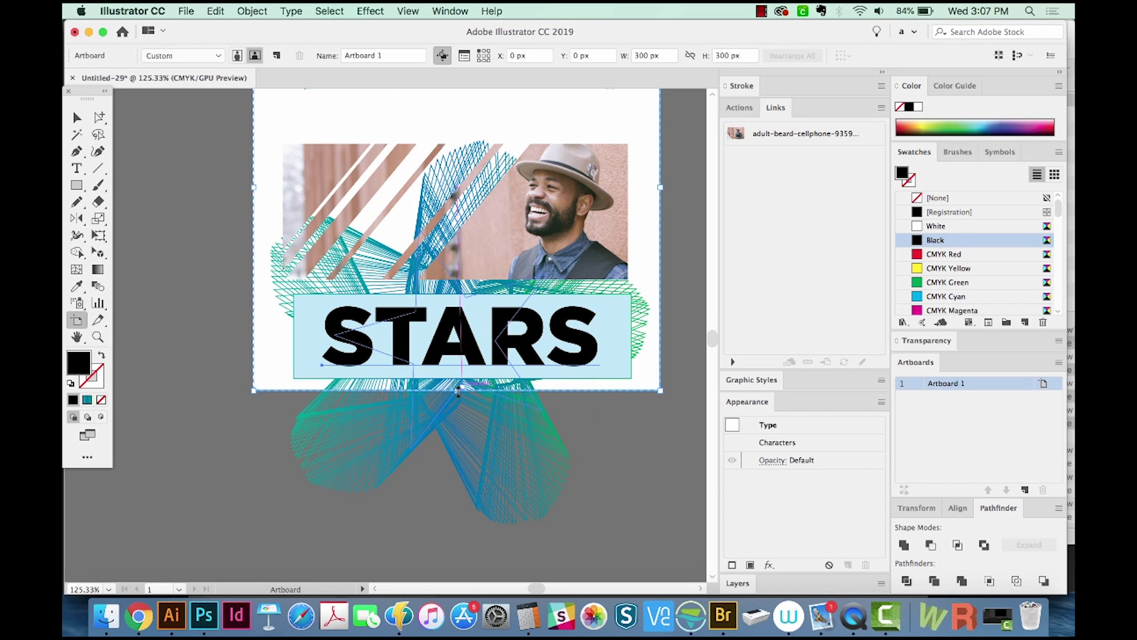
left_click_drag(457, 389, 457, 580)
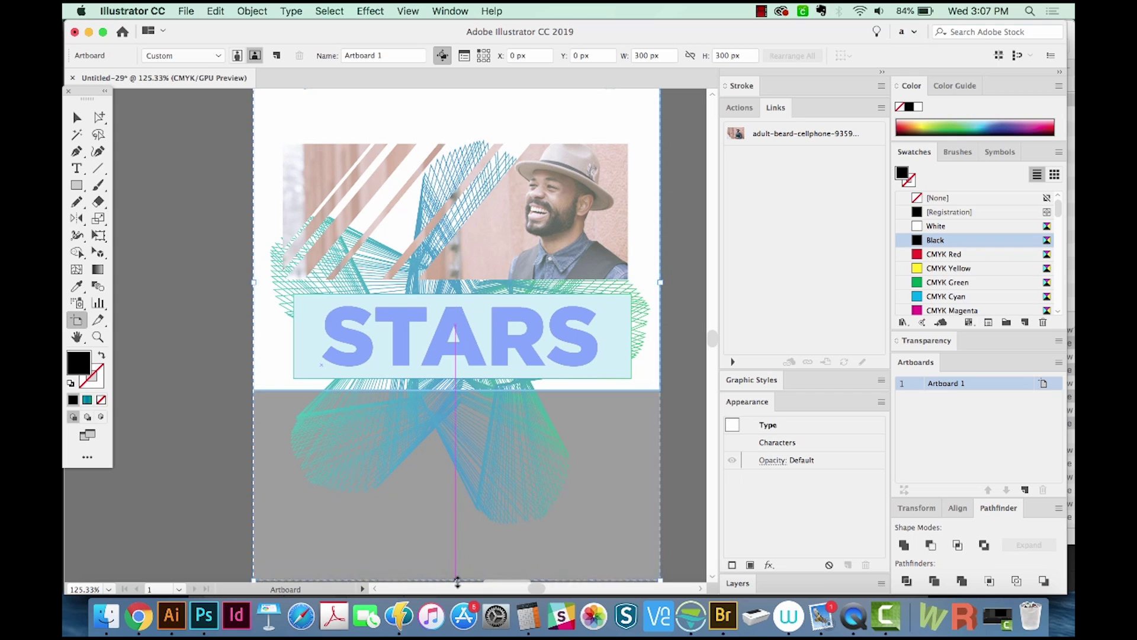
key("Escape")
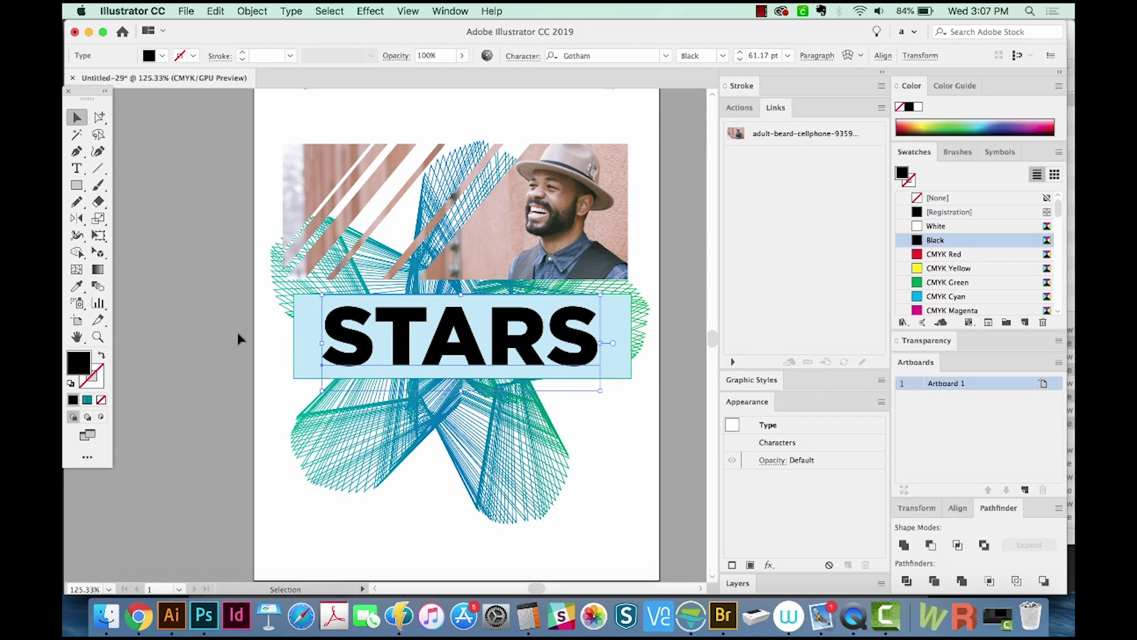
scroll(712, 388, "right", 2)
Step: Move all artwork except the photo banner lower on the page, then select the STARS text
key("super+a")
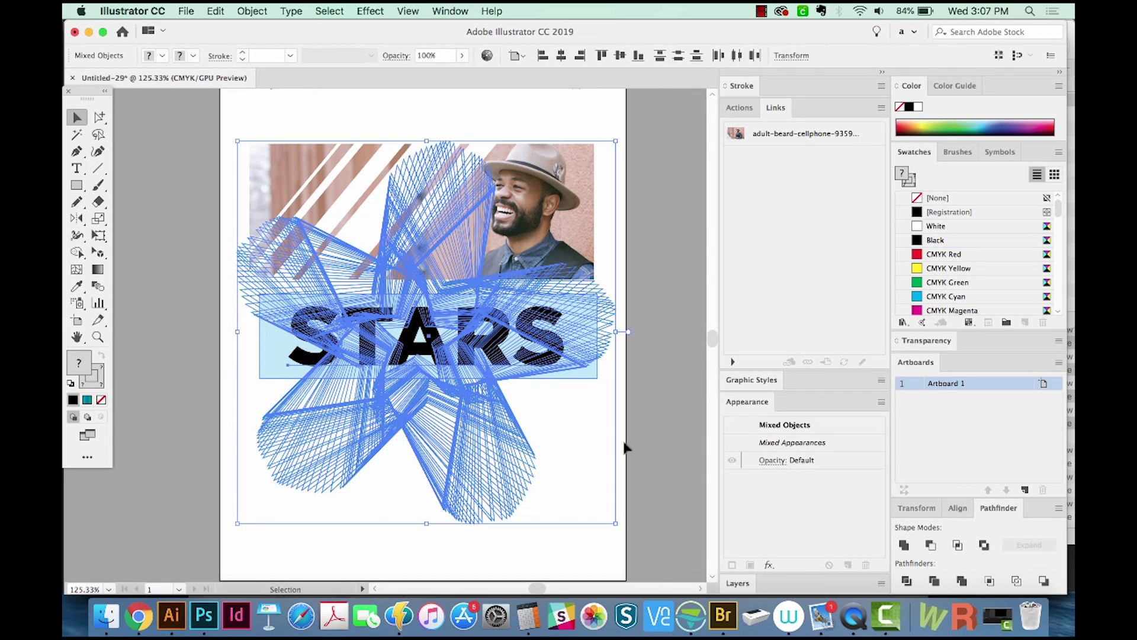
left_click(511, 336)
left_click_drag(510, 336, 509, 436)
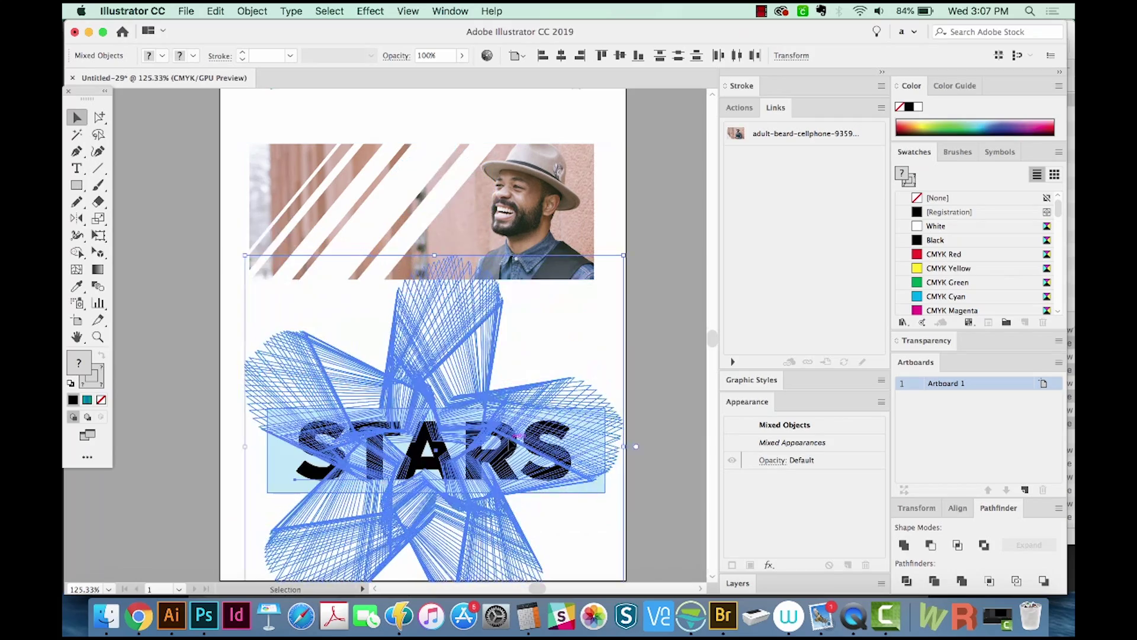
scroll(577, 409, "down", 3)
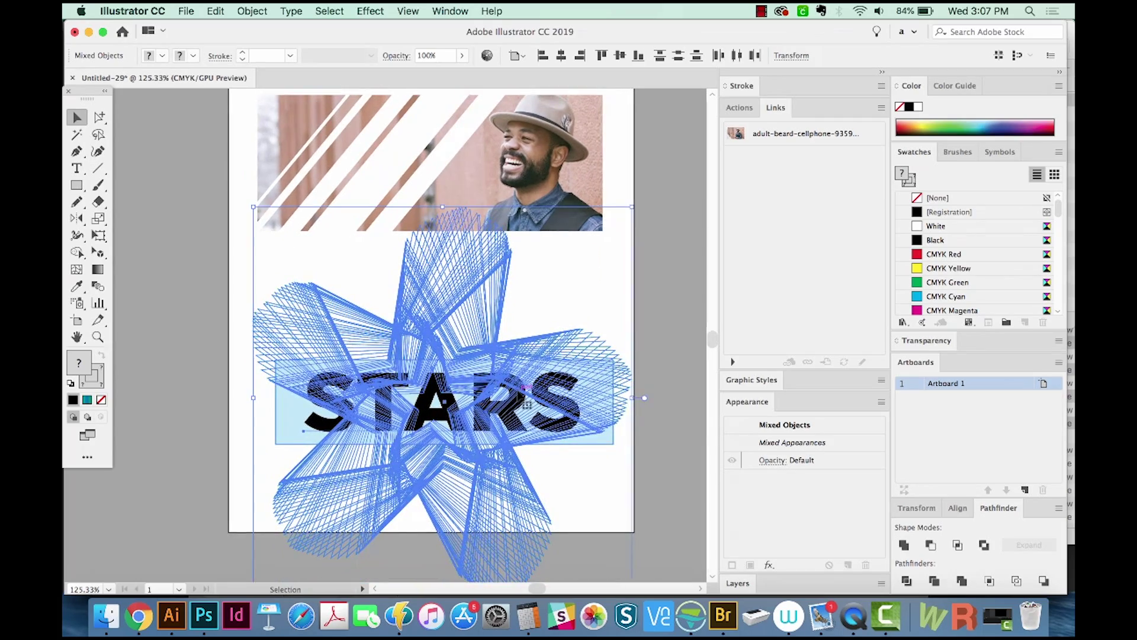
left_click(652, 389)
left_click(516, 411)
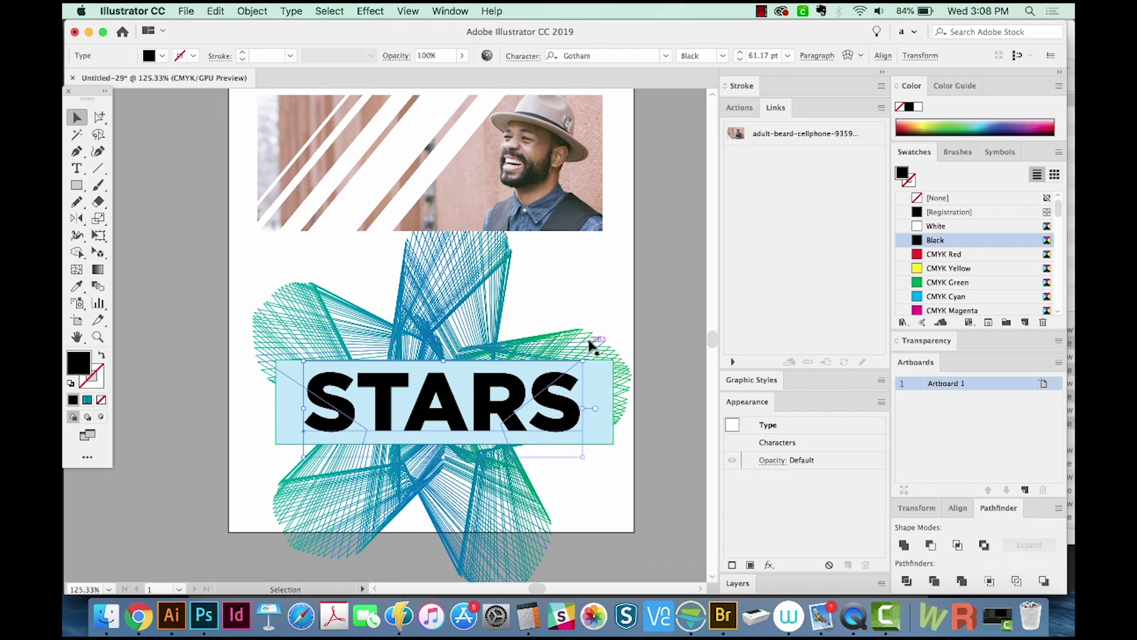
Step: Send the light-blue rectangle behind the star lines
left_click(604, 391)
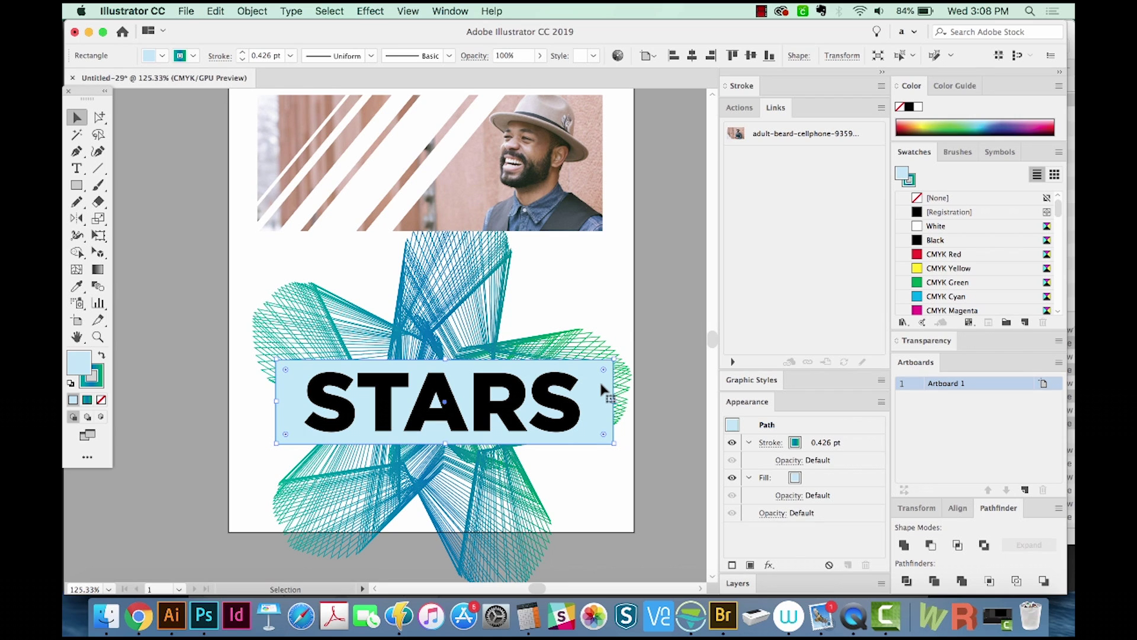
key("shift")
key("super+shift+bracketleft")
left_click(678, 308)
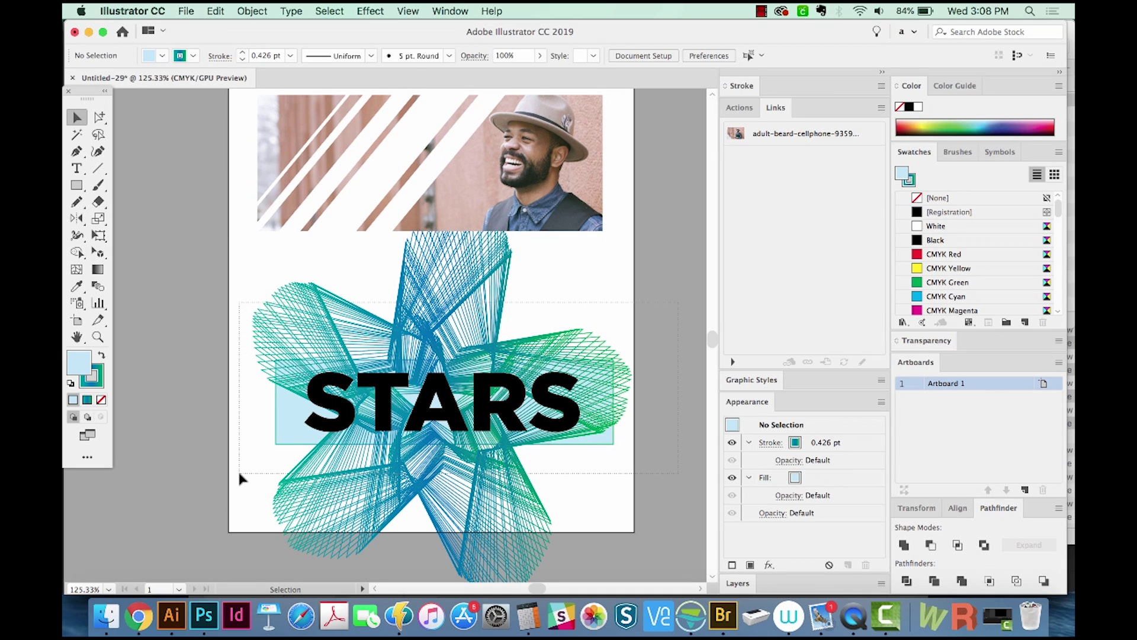
Step: Mask the star lines with the STARS text (Cmd+7) and move the group below the banner
key("super+a")
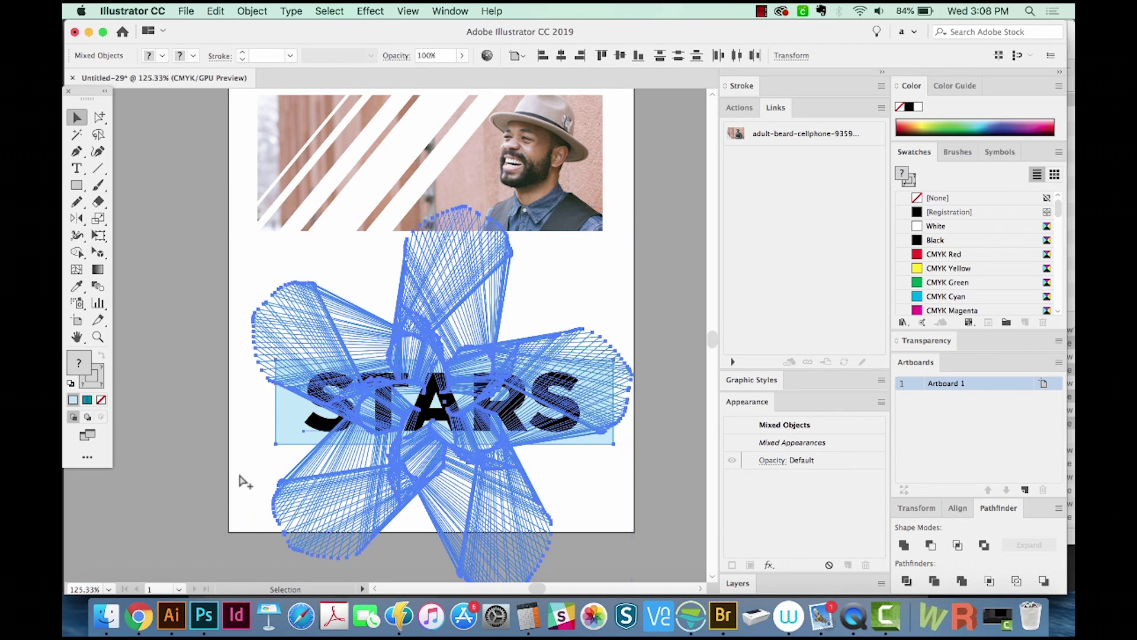
key("super+7")
left_click_drag(349, 474, 375, 548)
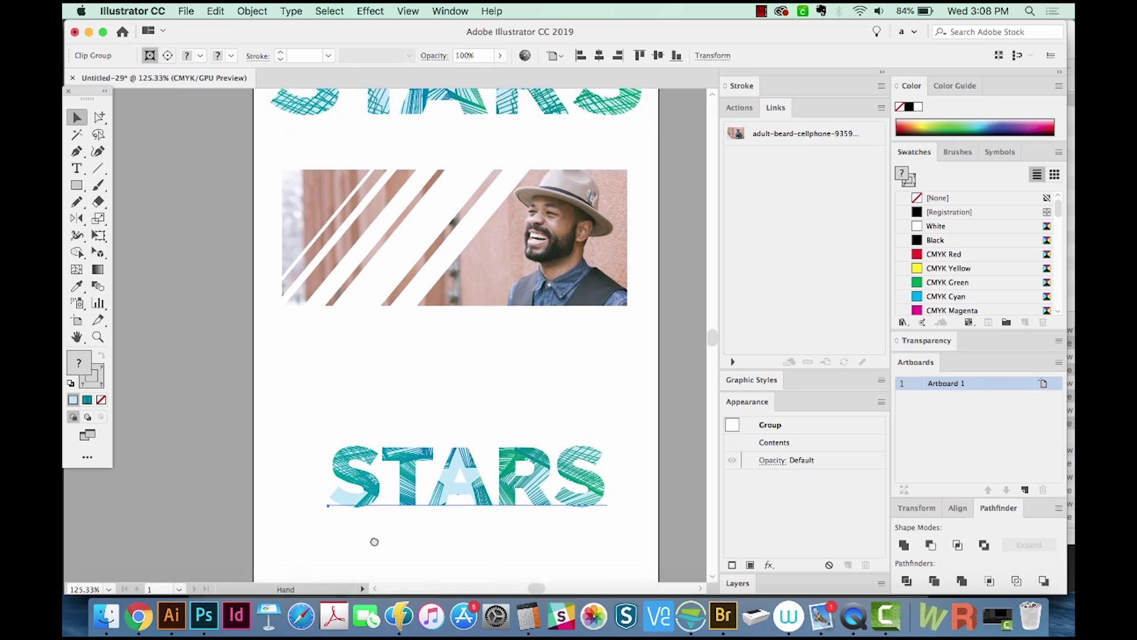
left_click(439, 497)
left_click_drag(480, 472, 471, 434)
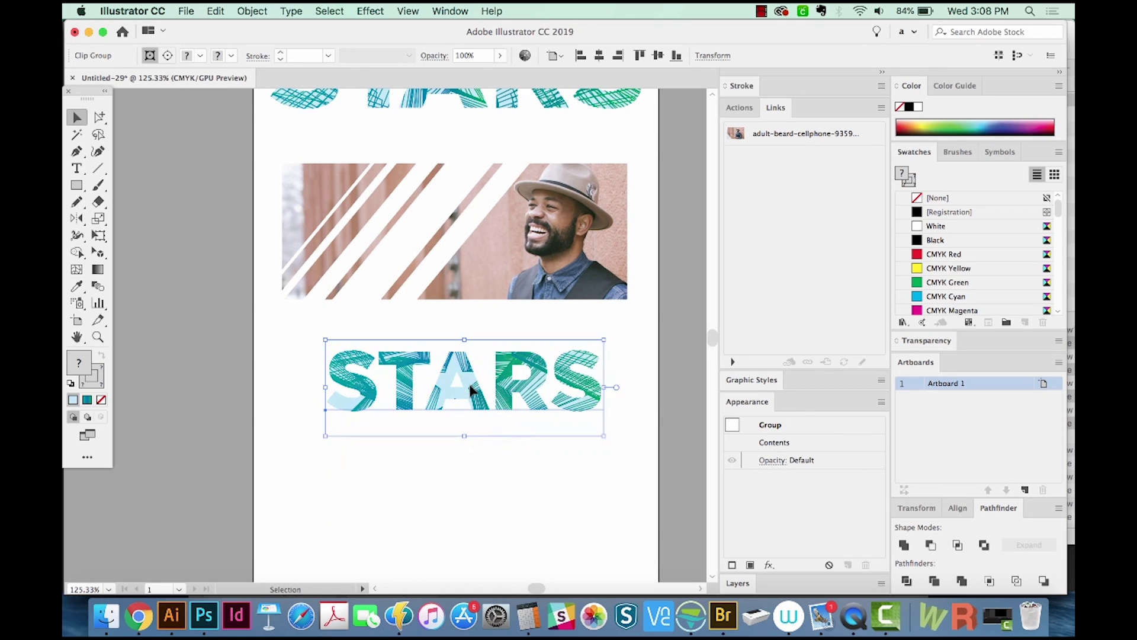
scroll(462, 418, "up", 5)
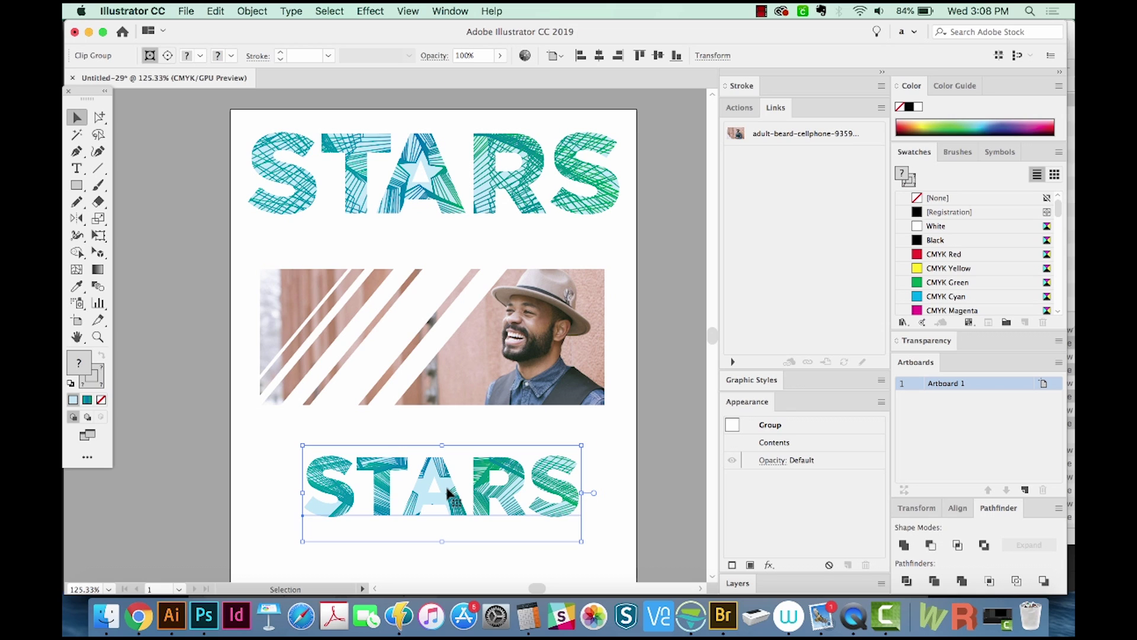
Step: Edit the masked lower text to read STAIRS
key("a")
left_click_drag(582, 493, 368, 533)
key("v")
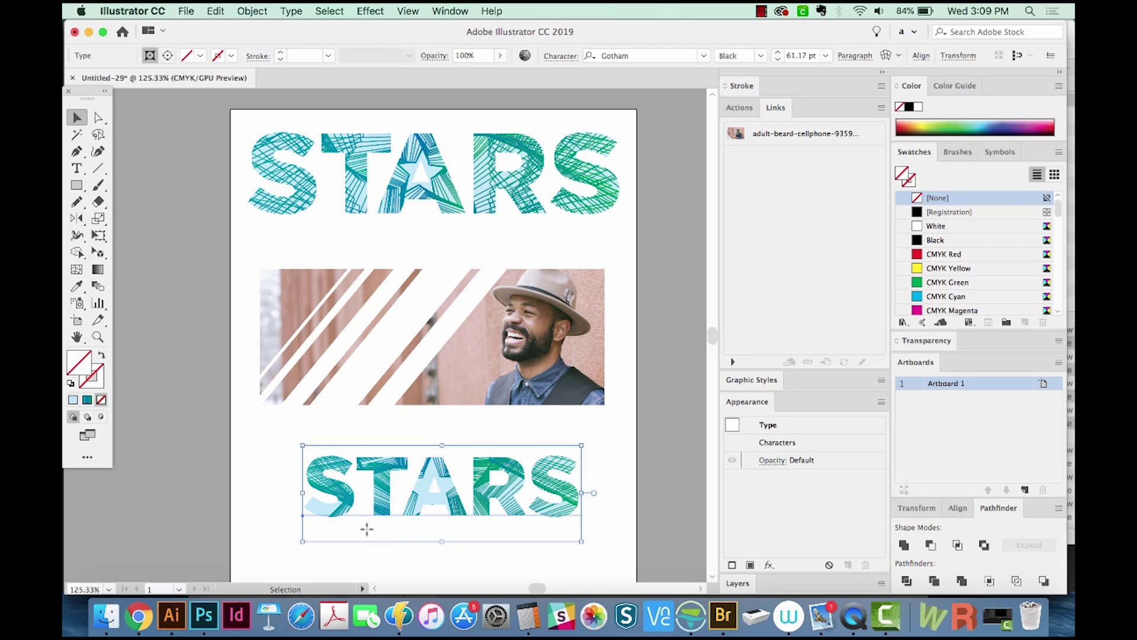
key("t")
double_click(353, 493)
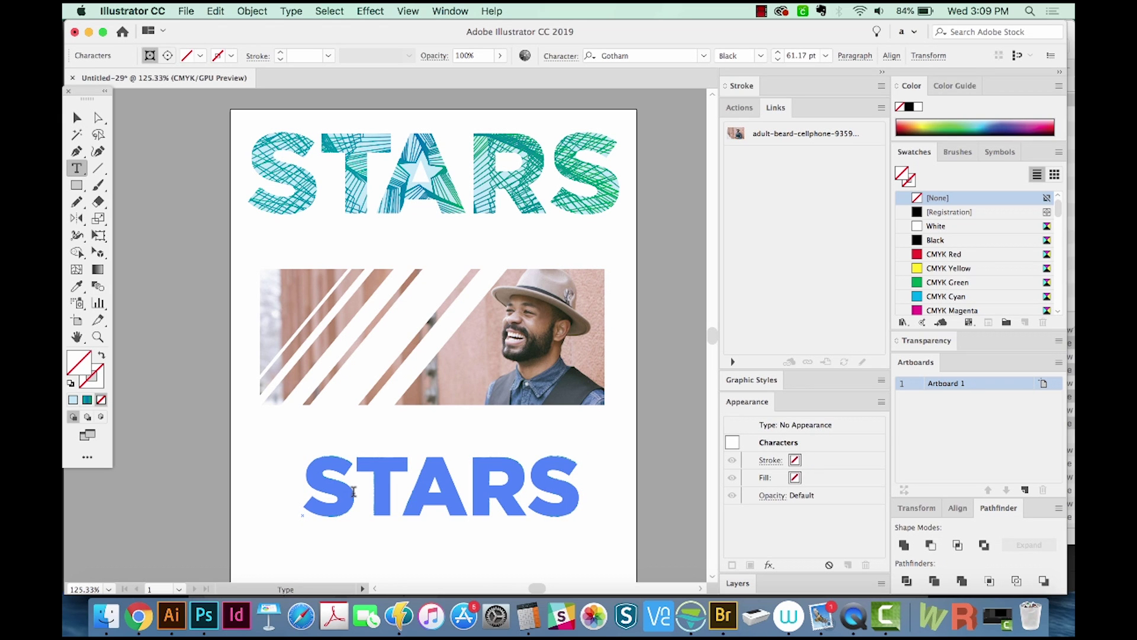
type("I")
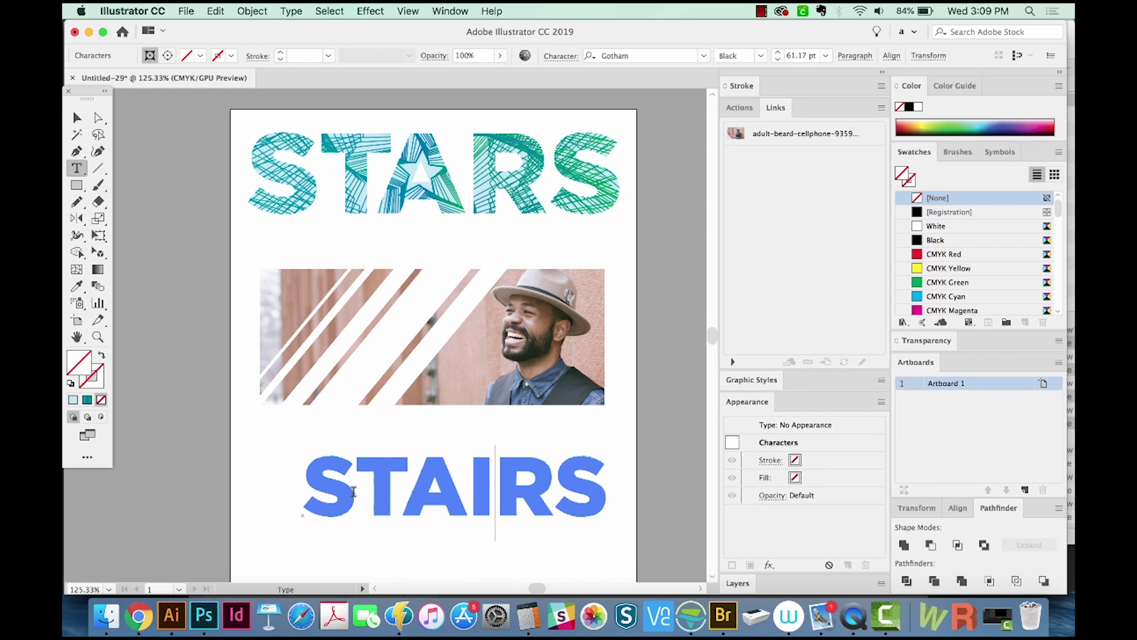
key("Escape")
Step: Nudge the STAIRS group slightly left, then delete the textured lettering
left_click(521, 497)
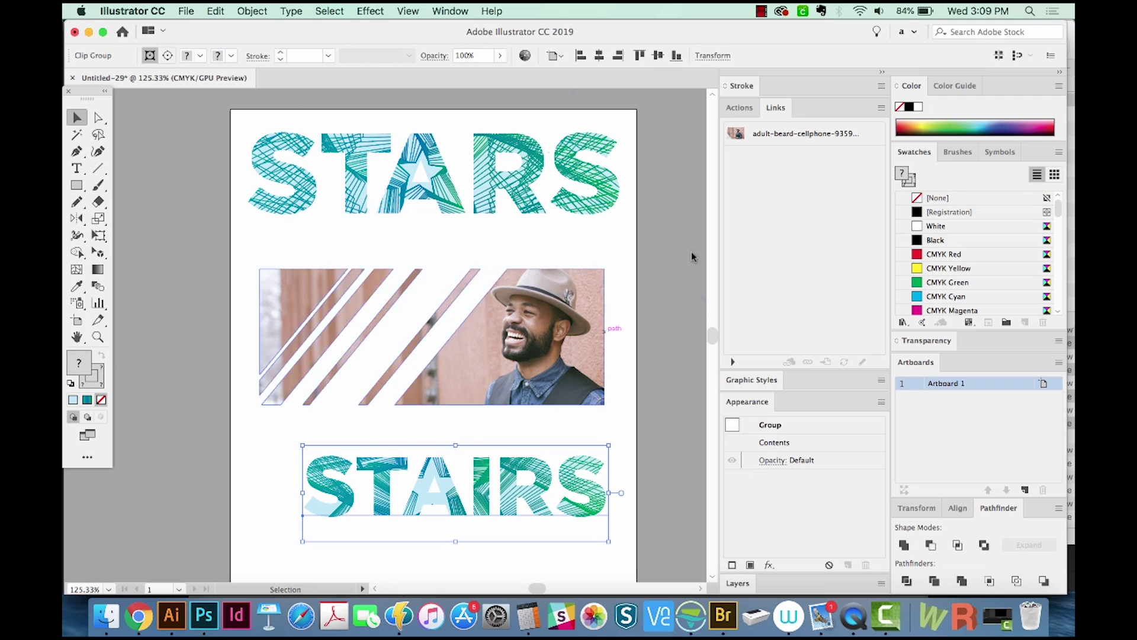
left_click_drag(528, 487, 502, 488)
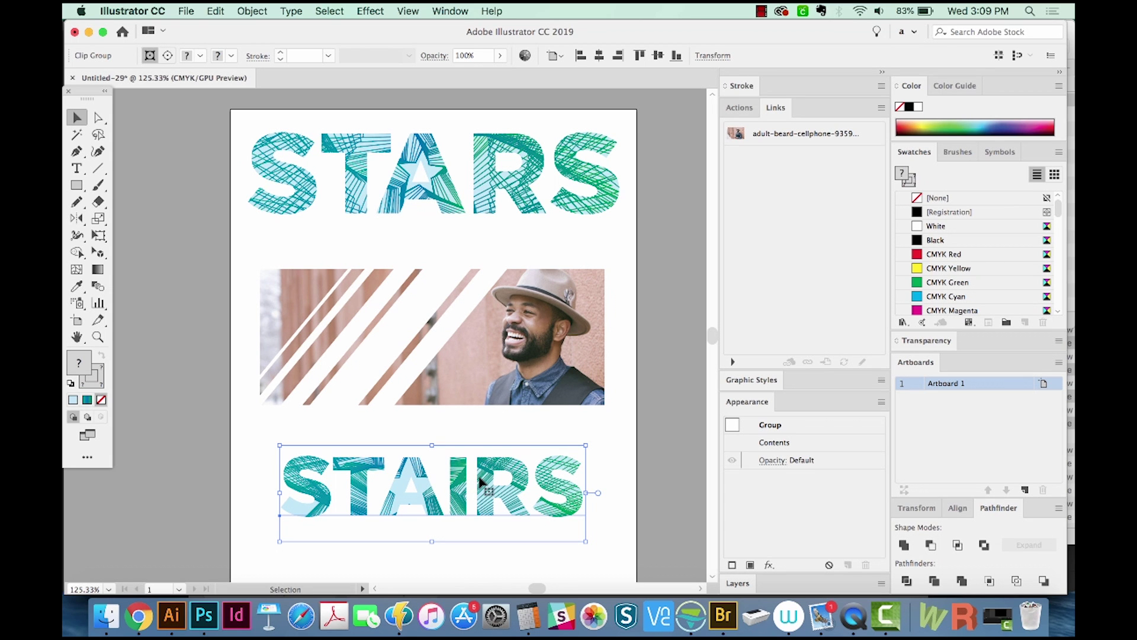
mouse_move(557, 405)
left_mouse_down()
mouse_move(574, 390)
mouse_move(578, 406)
left_mouse_up()
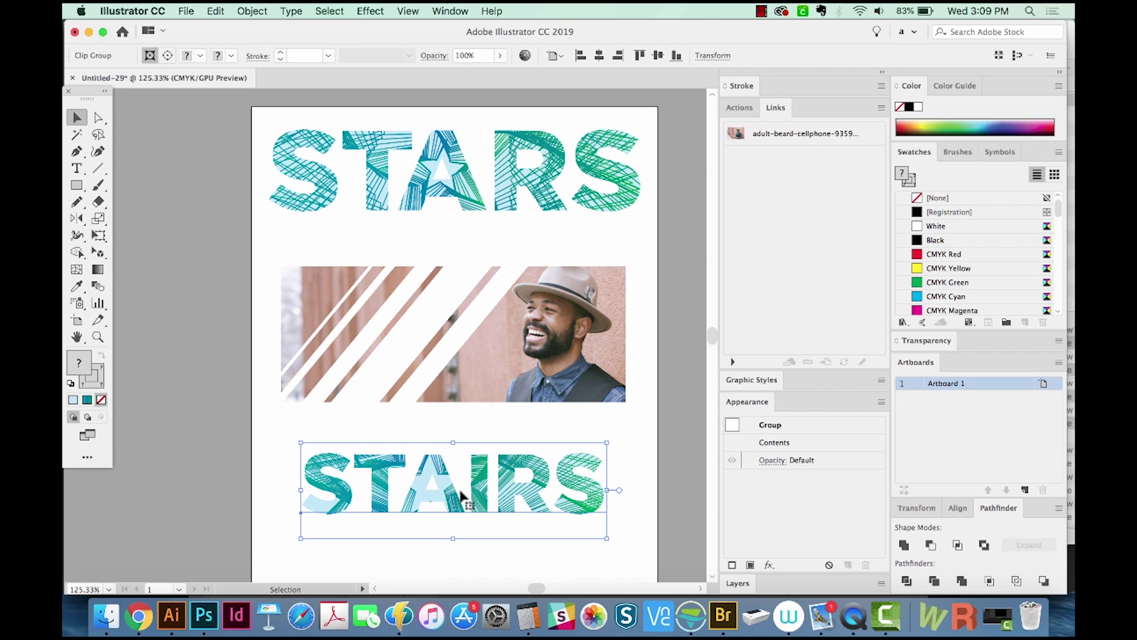
key("Delete")
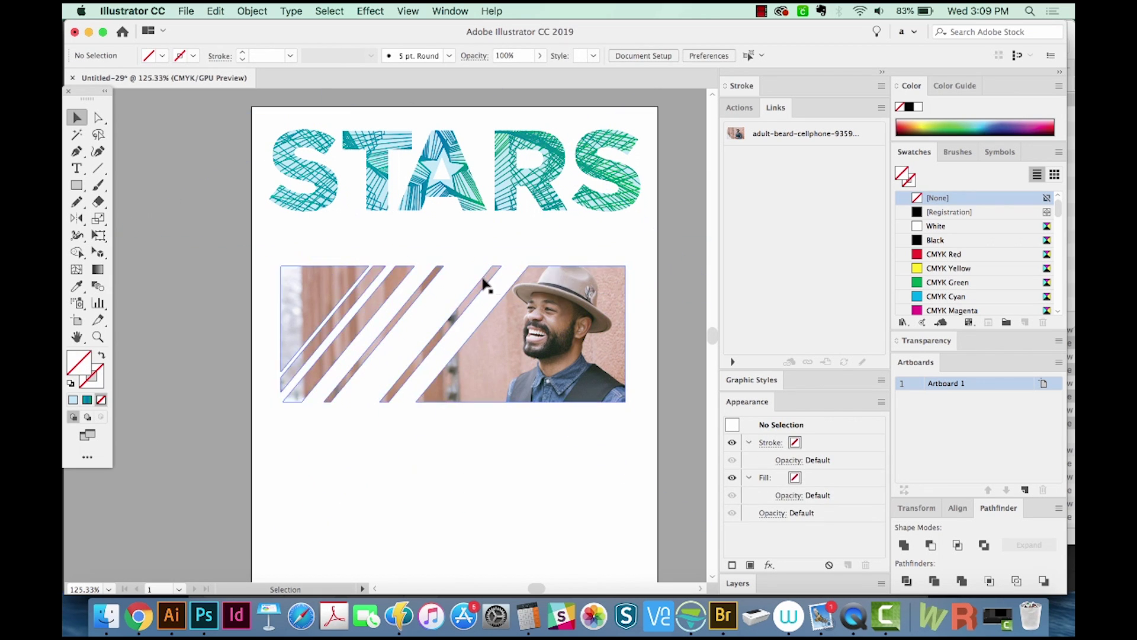
scroll(524, 338, "down", 1)
scroll(470, 471, "down", 2)
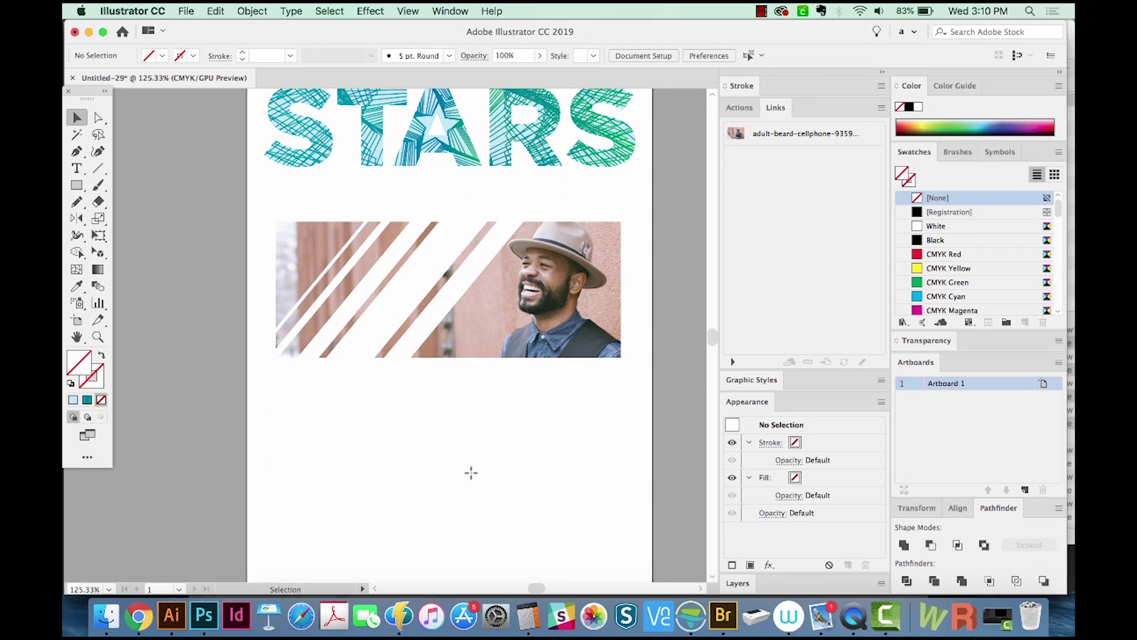
Step: Draw a tall thin default-coloured rectangle below the banner and duplicate it just to its right
key("m")
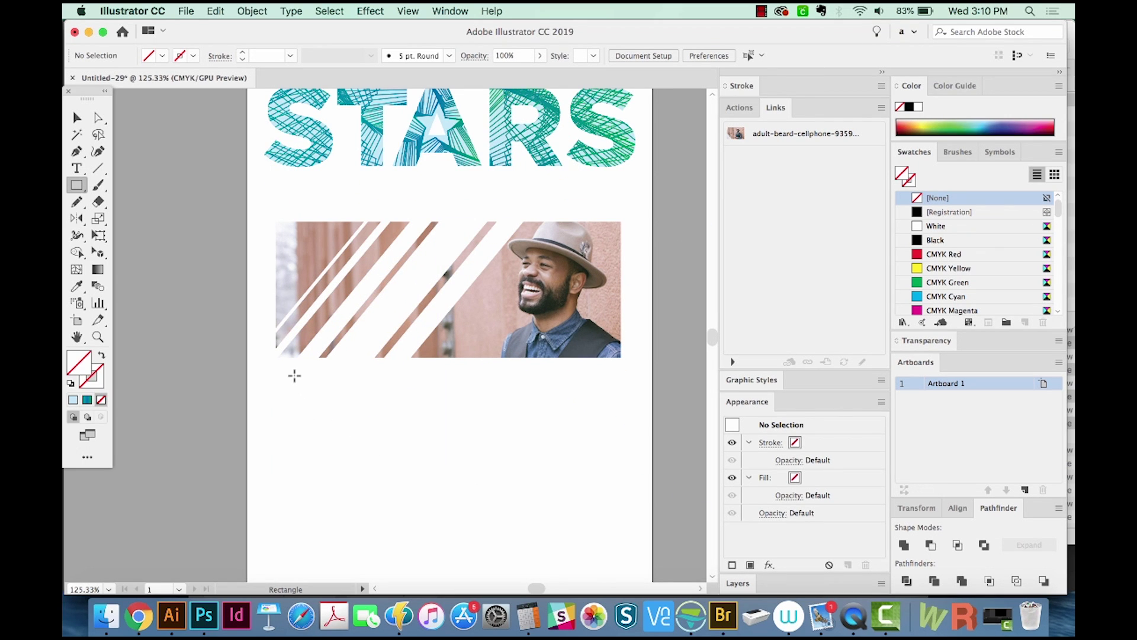
key("d")
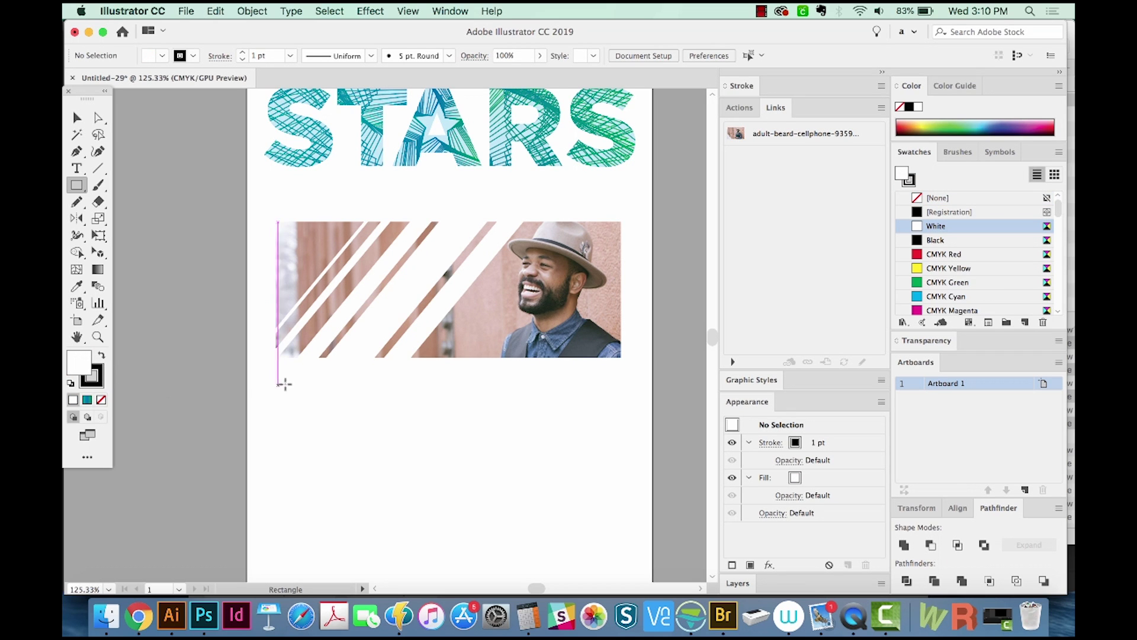
left_click_drag(293, 381, 296, 558)
key("v")
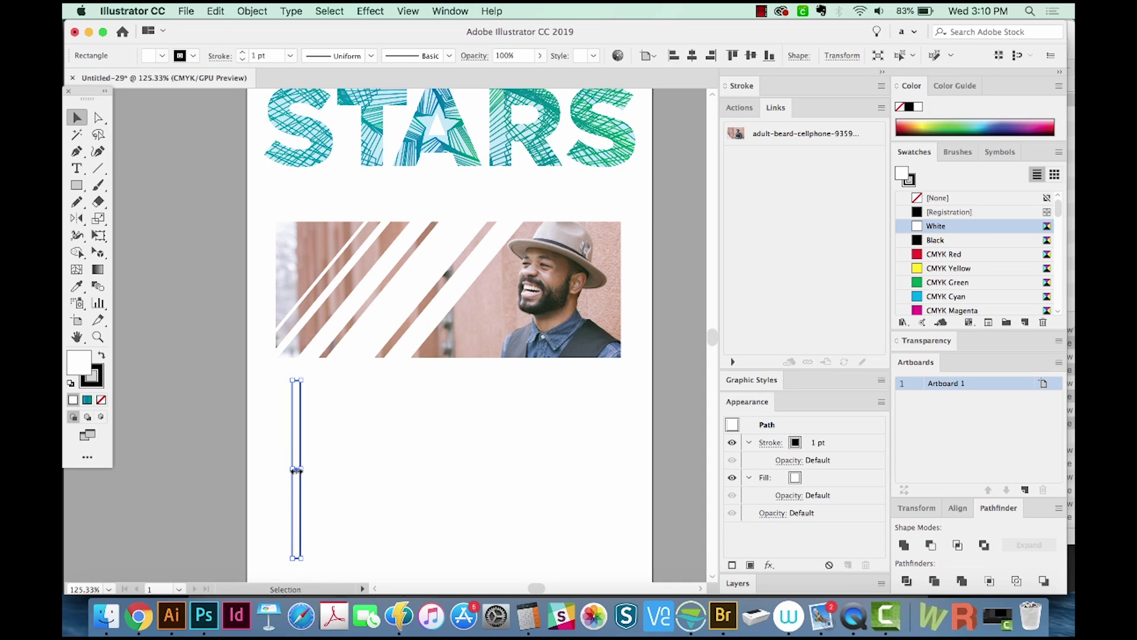
left_click(304, 488)
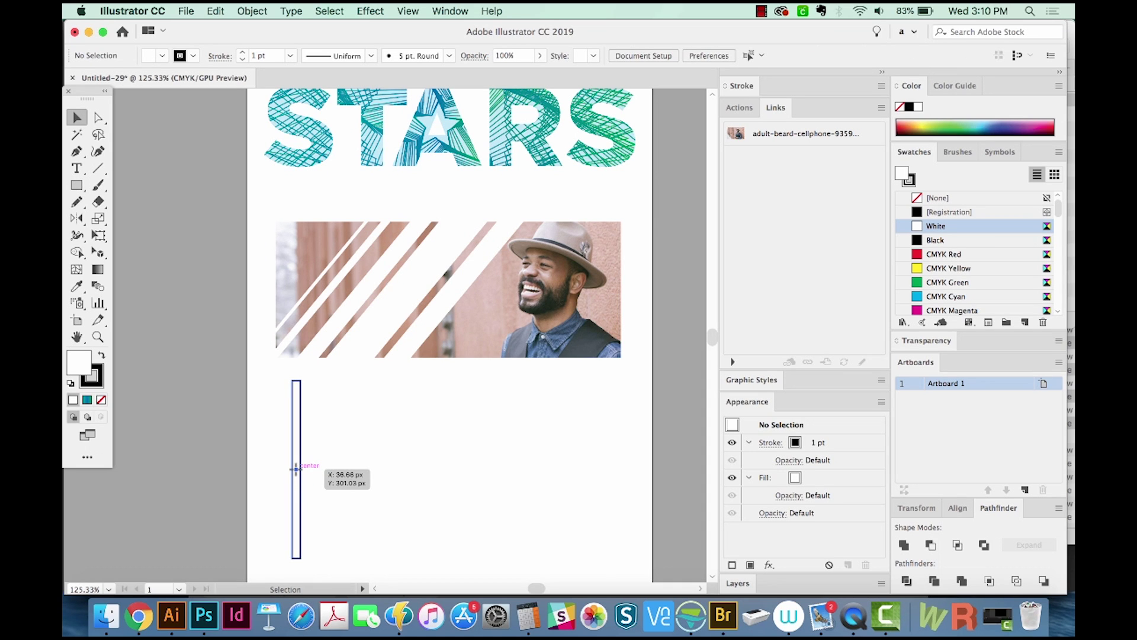
left_click_drag(298, 476, 327, 469)
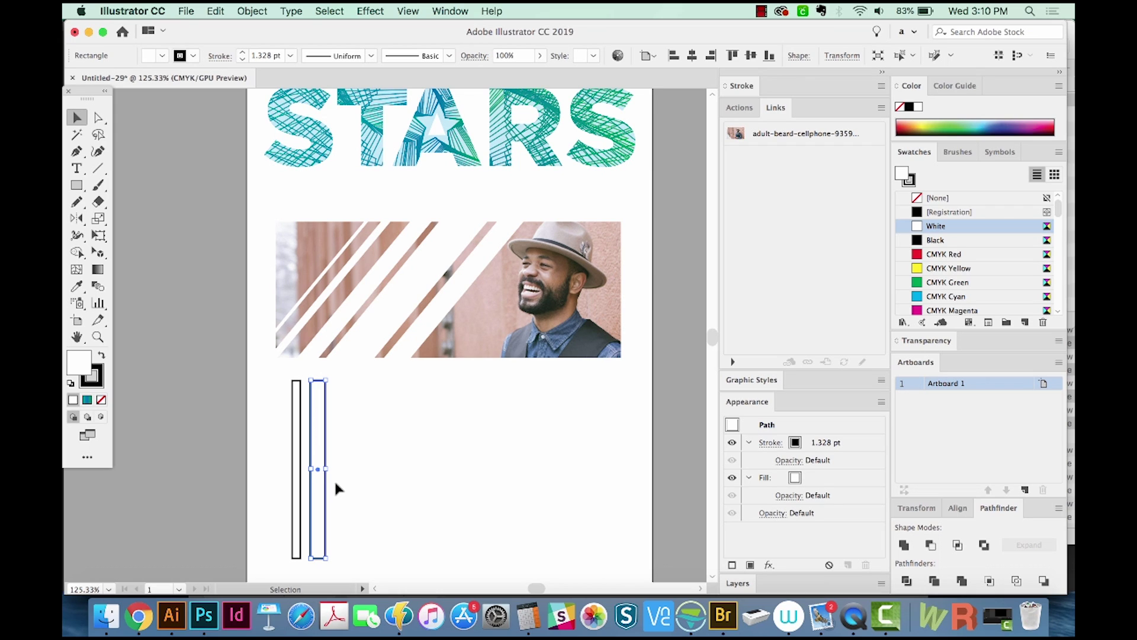
Step: Widen the copied rectangle slightly to the right
key("a")
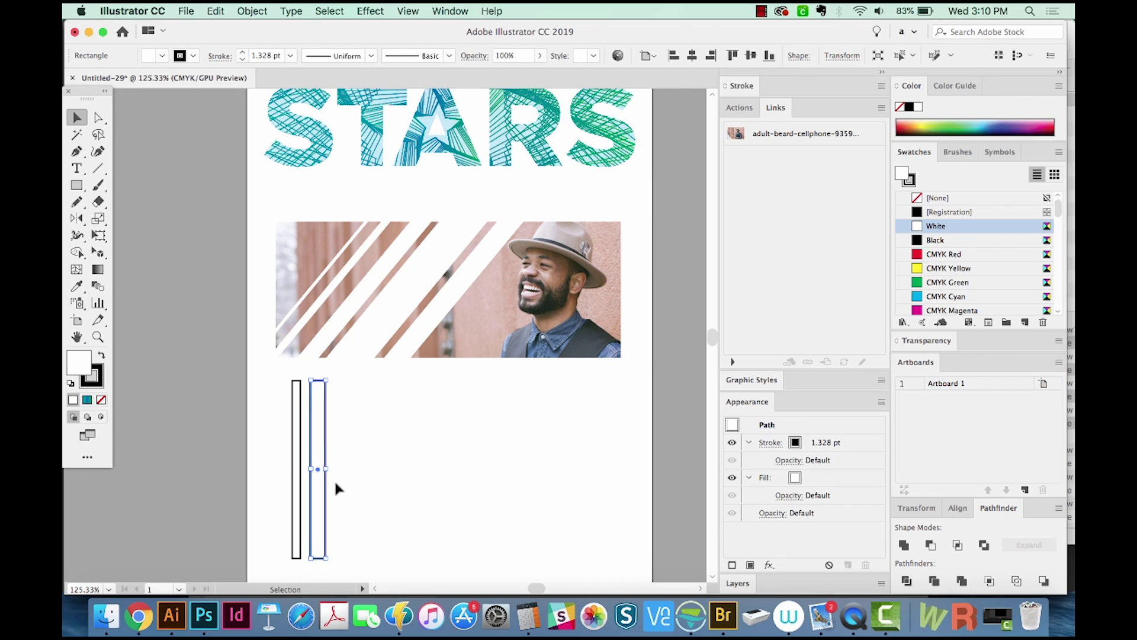
key("v")
key("a")
left_click_drag(325, 487, 337, 487)
key("v")
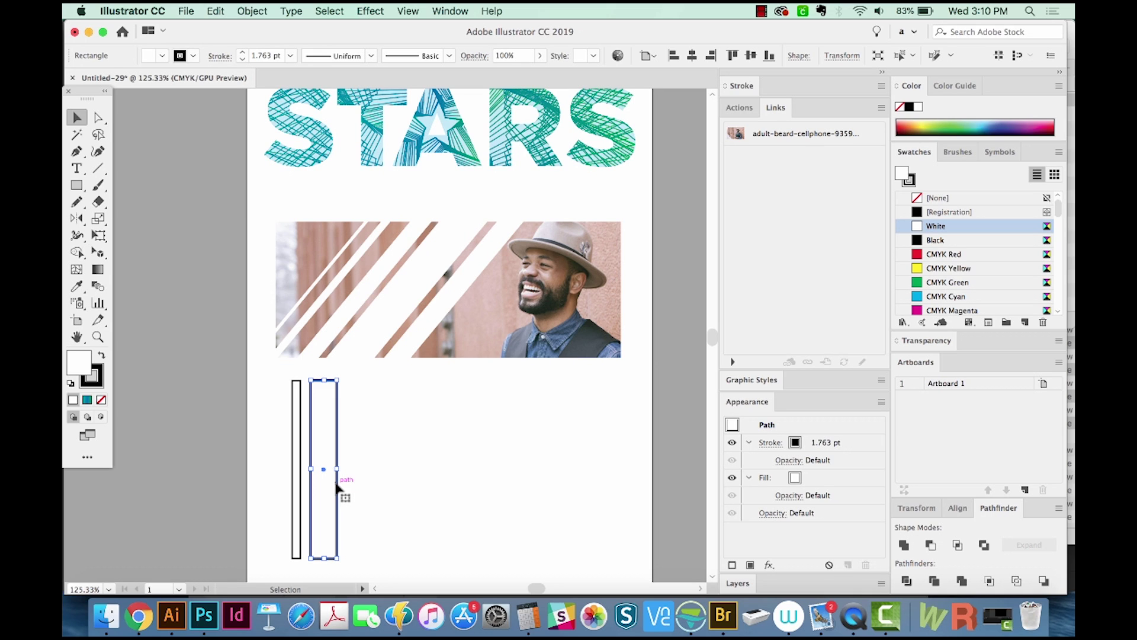
Step: Stretch the copy into a wide box, deselect, and move it further right
key("a")
key("v")
key("a")
key("super+z")
key("super+z")
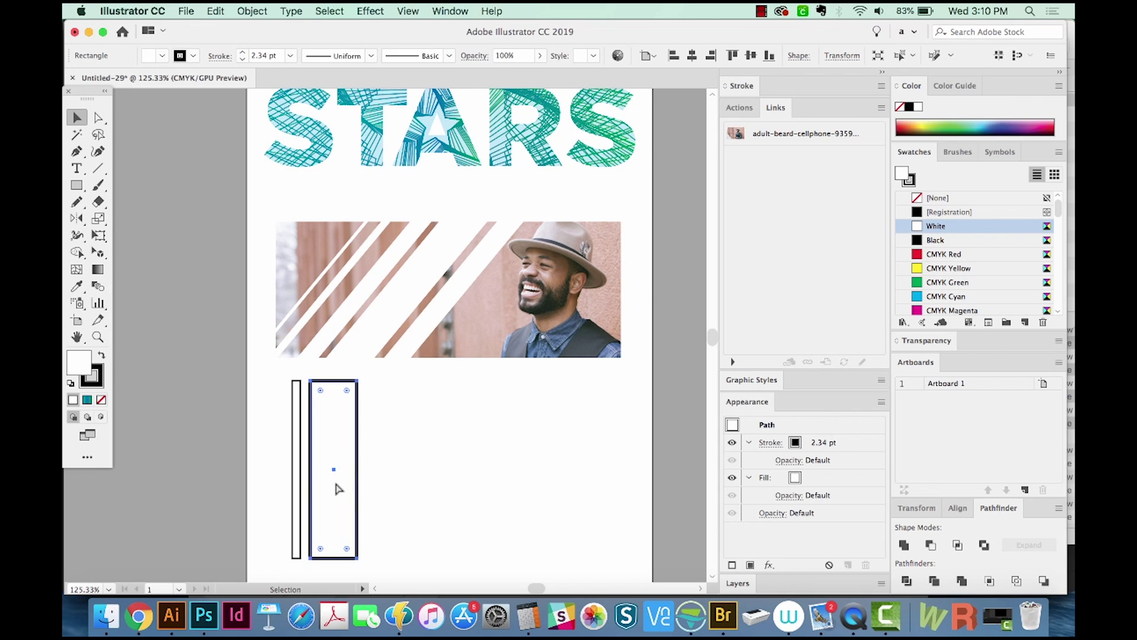
key("a")
key("super+z")
key("super+z")
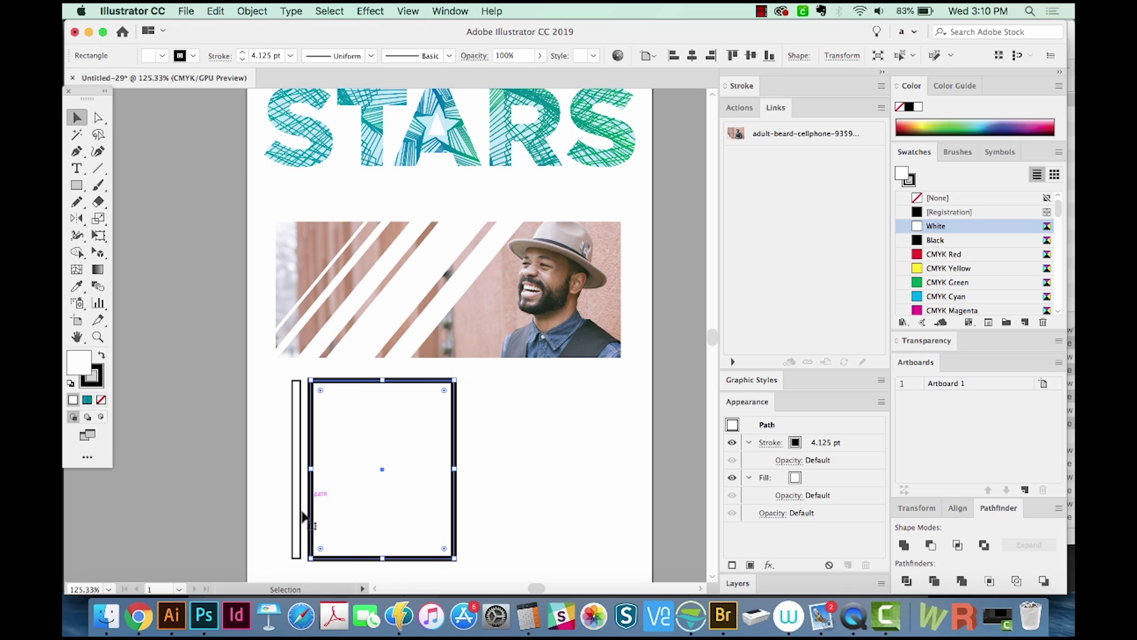
key("v")
left_click(512, 537)
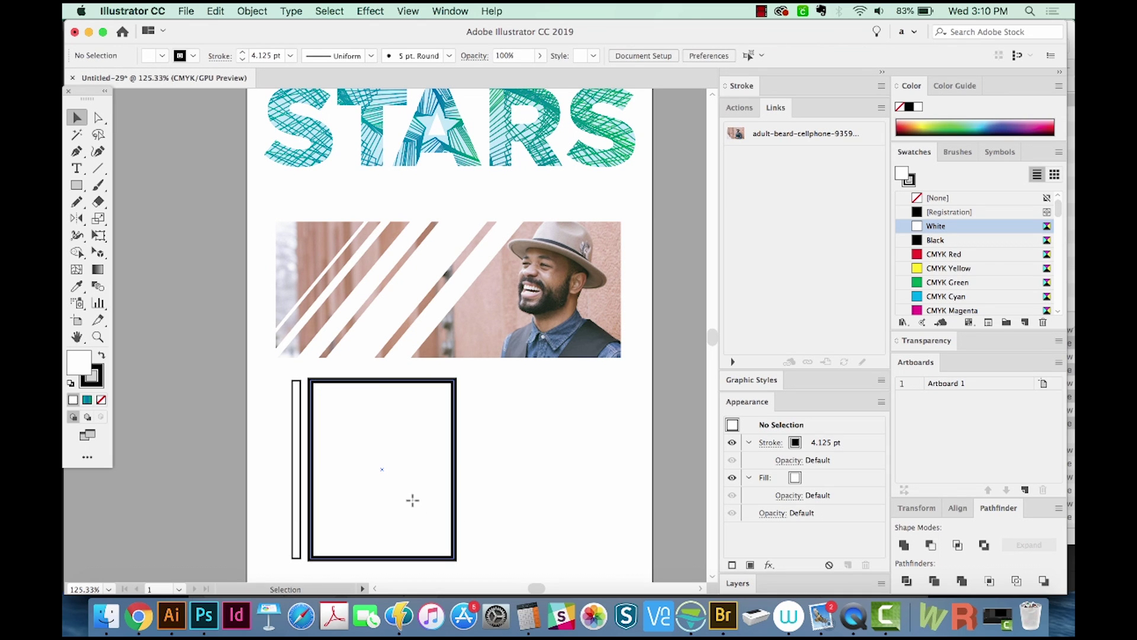
left_click_drag(412, 500, 602, 487)
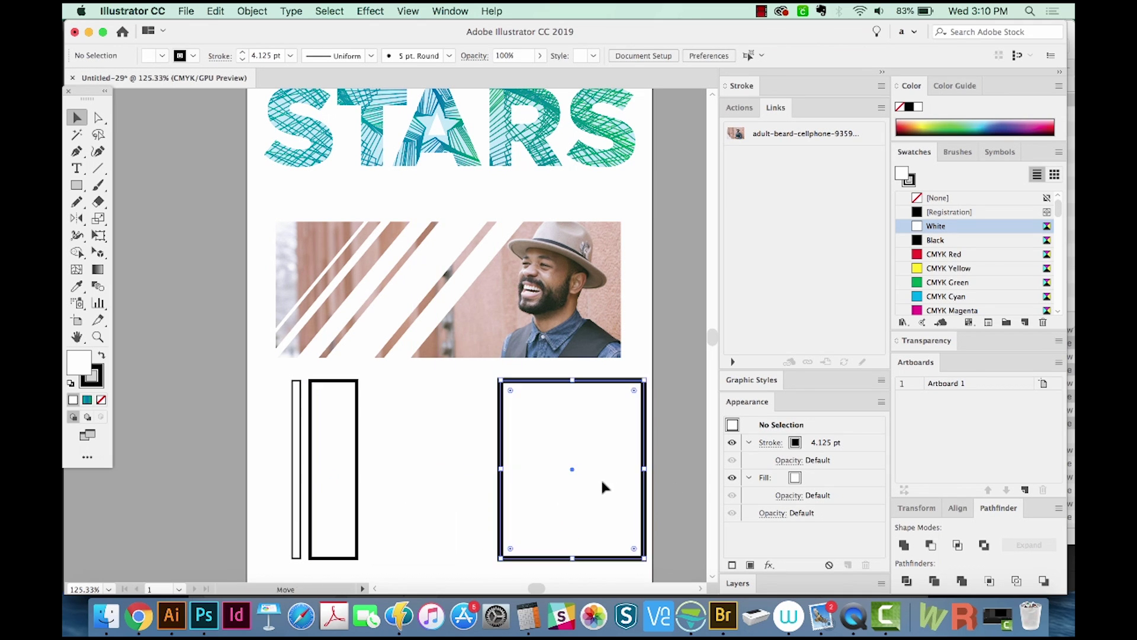
Step: Move one narrow rectangle right and duplicate another, undoing the misplaced copy
left_click_drag(340, 461, 461, 454)
left_click(322, 455)
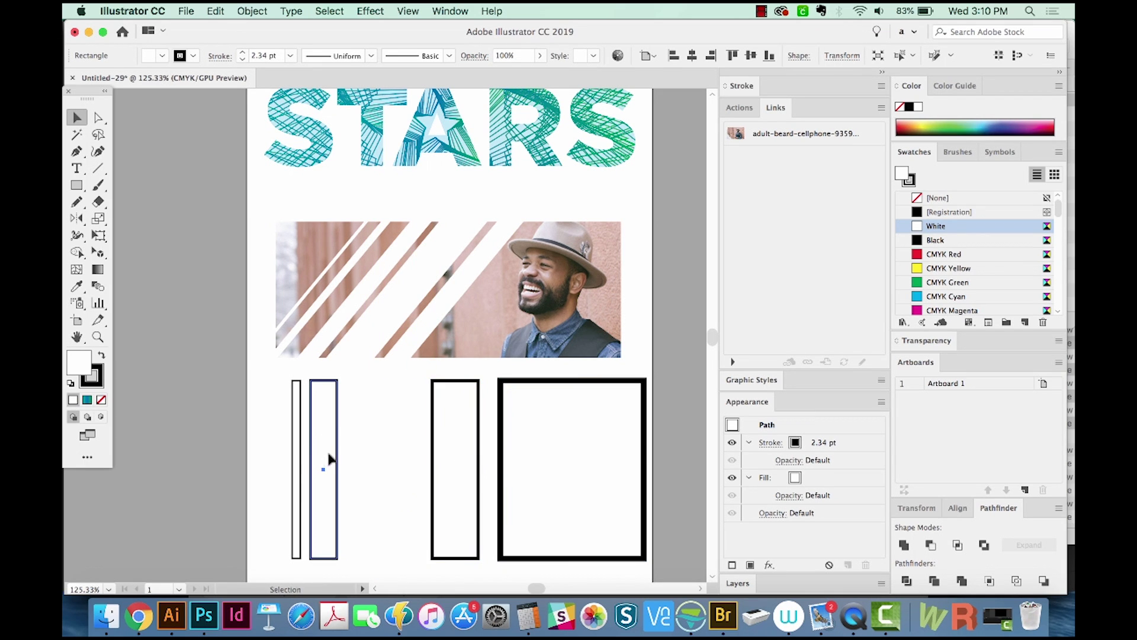
mouse_move(329, 459)
left_mouse_down()
mouse_move(376, 452)
mouse_move(346, 442)
mouse_move(369, 442)
left_mouse_up()
key("super+z")
left_click(350, 440)
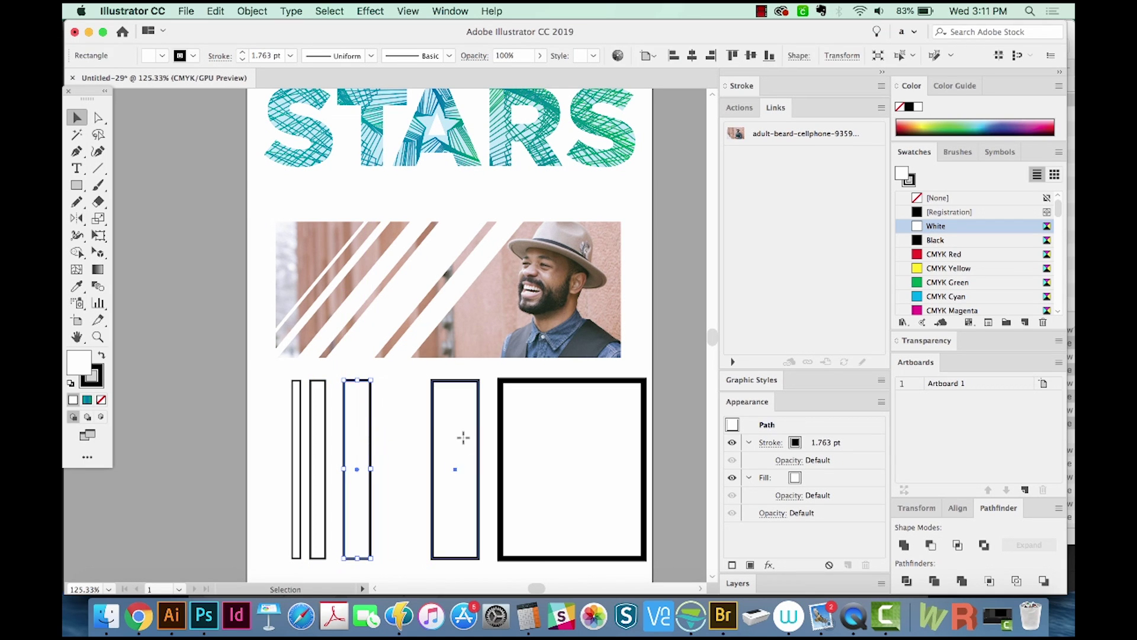
Step: Slot another rectangle into the row and narrow the large box into a thin strip
left_click_drag(463, 436, 424, 442)
left_click_drag(556, 450, 524, 460)
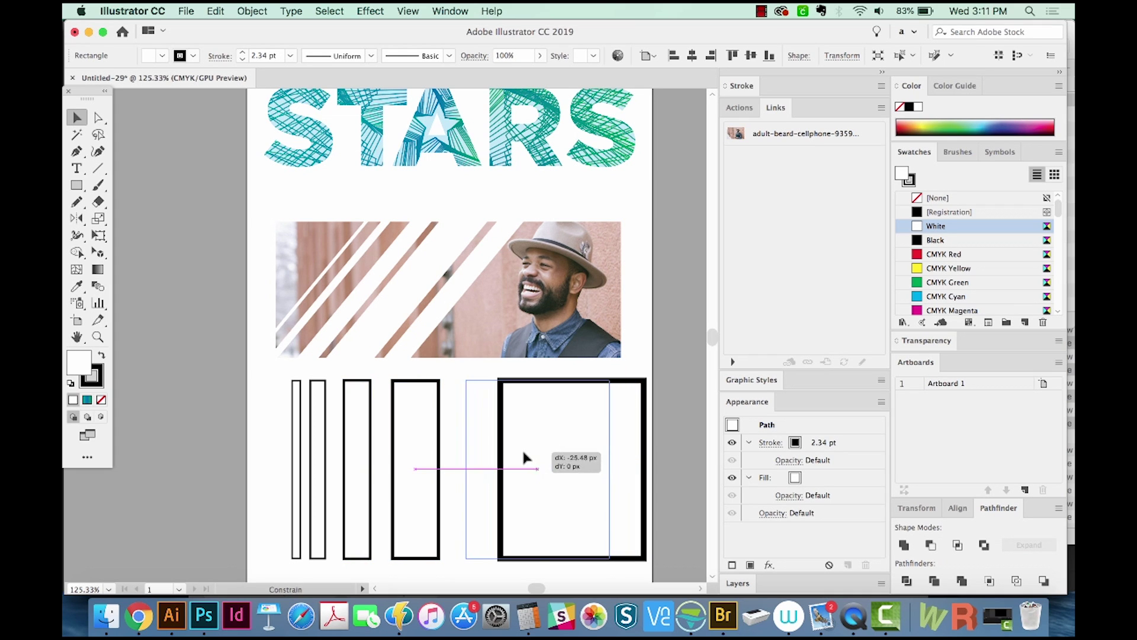
left_click_drag(612, 468, 478, 470)
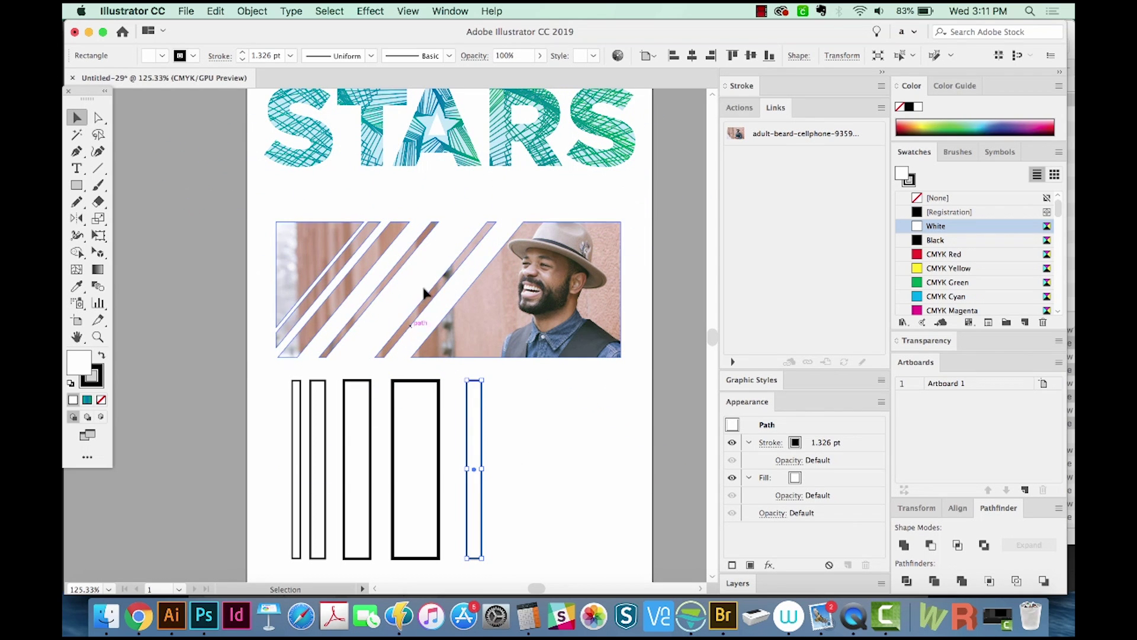
left_click(576, 424)
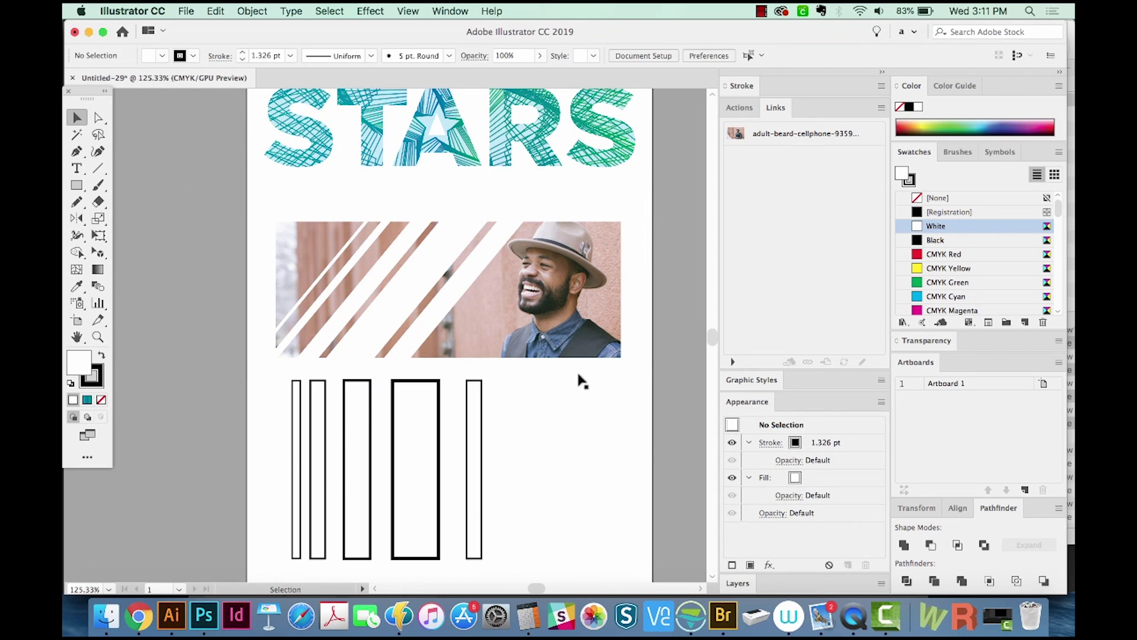
Step: Drag adult-beard-cellphone-935993.jpg from Finder's Downloads into Illustrator, then zoom out to see it
left_click(106, 616)
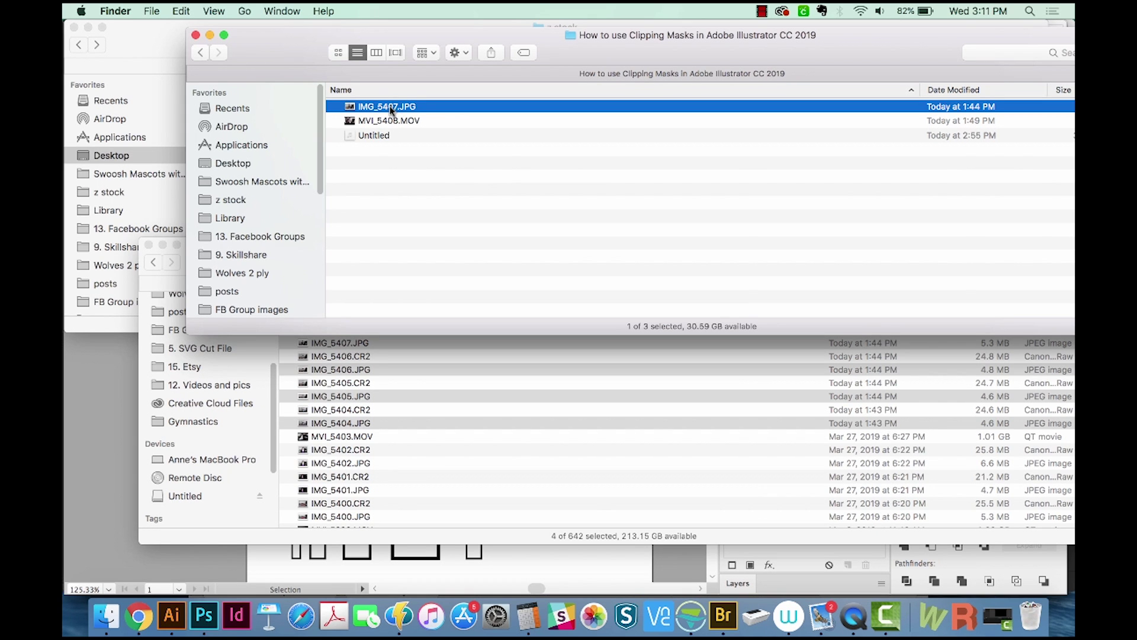
key("super+alt+l")
left_click_drag(431, 108, 263, 217)
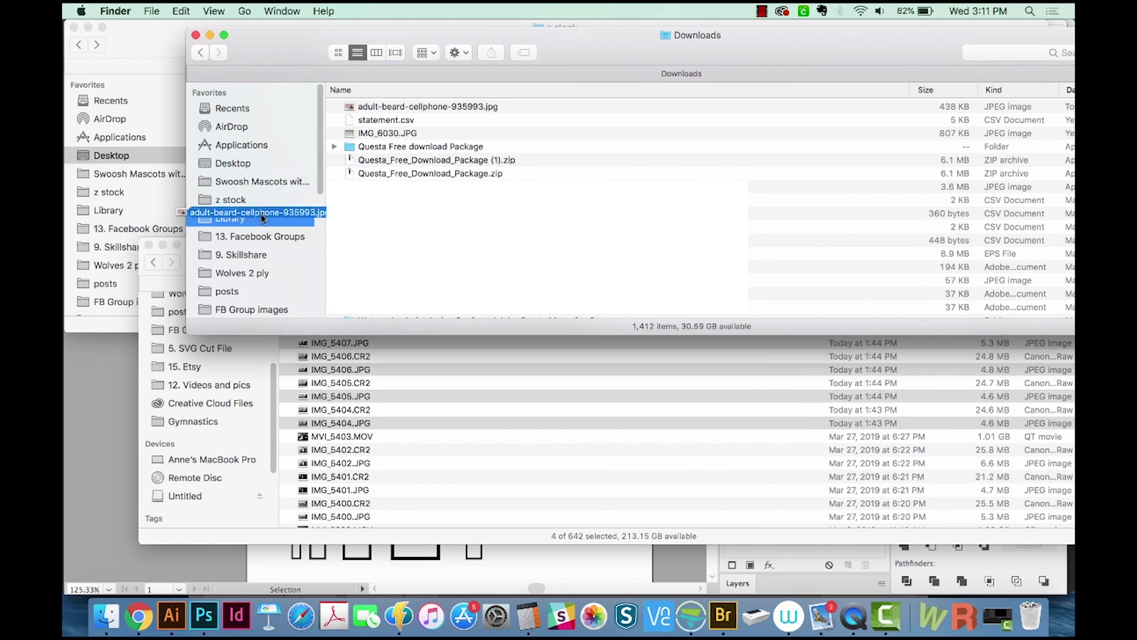
mouse_move(262, 218)
left_mouse_down()
mouse_move(110, 402)
mouse_move(294, 463)
left_mouse_up()
key("super+alt+0")
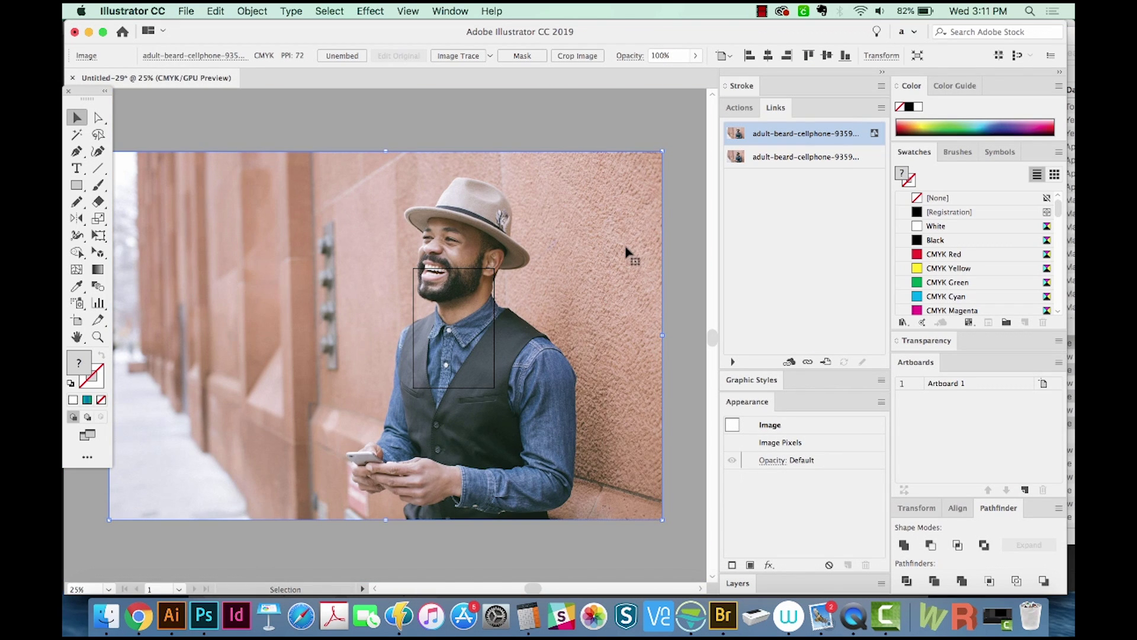
Step: Zoom in, move the man's photo onto the artboard, and scale it to the artboard width
left_click_drag(627, 256, 520, 305)
key("z")
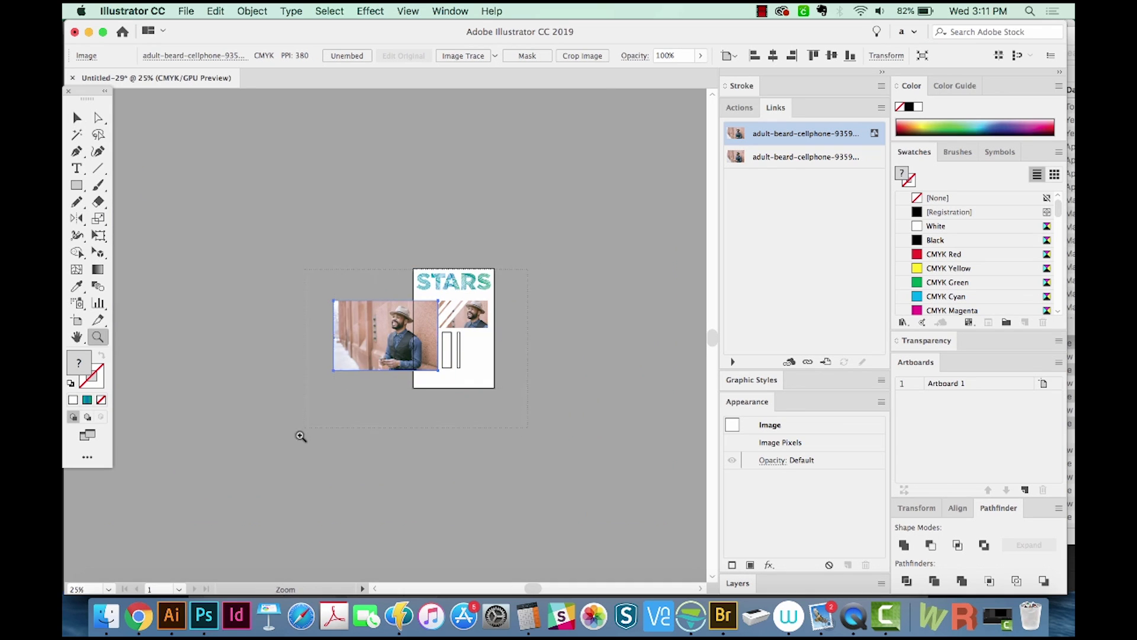
left_click_drag(300, 436, 302, 437)
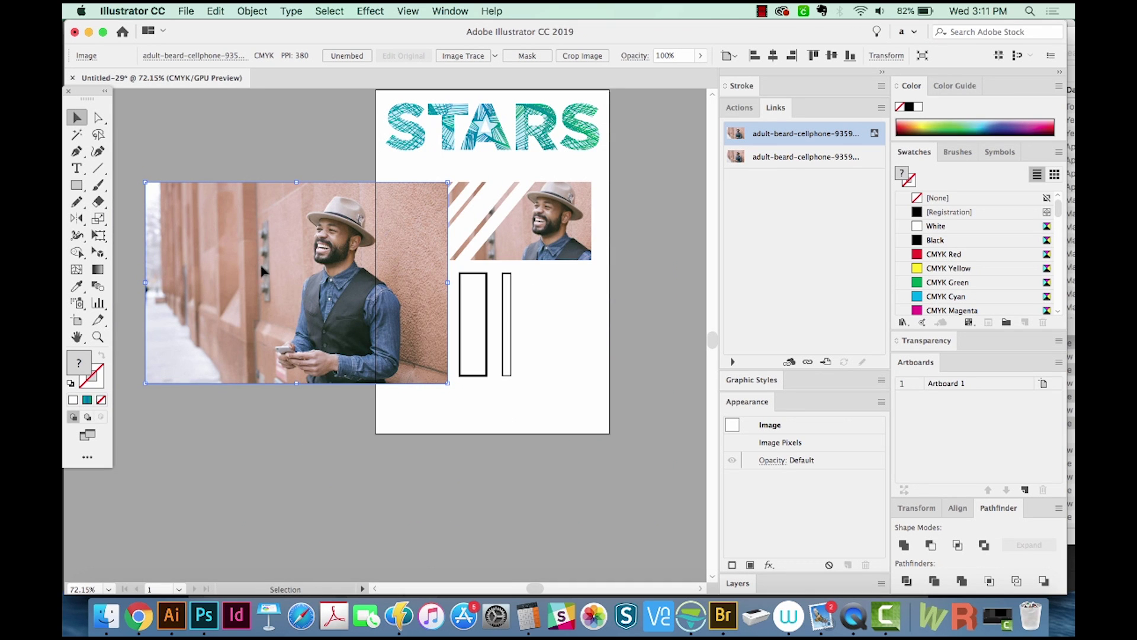
left_click_drag(261, 271, 512, 358)
scroll(512, 356, "right", 2)
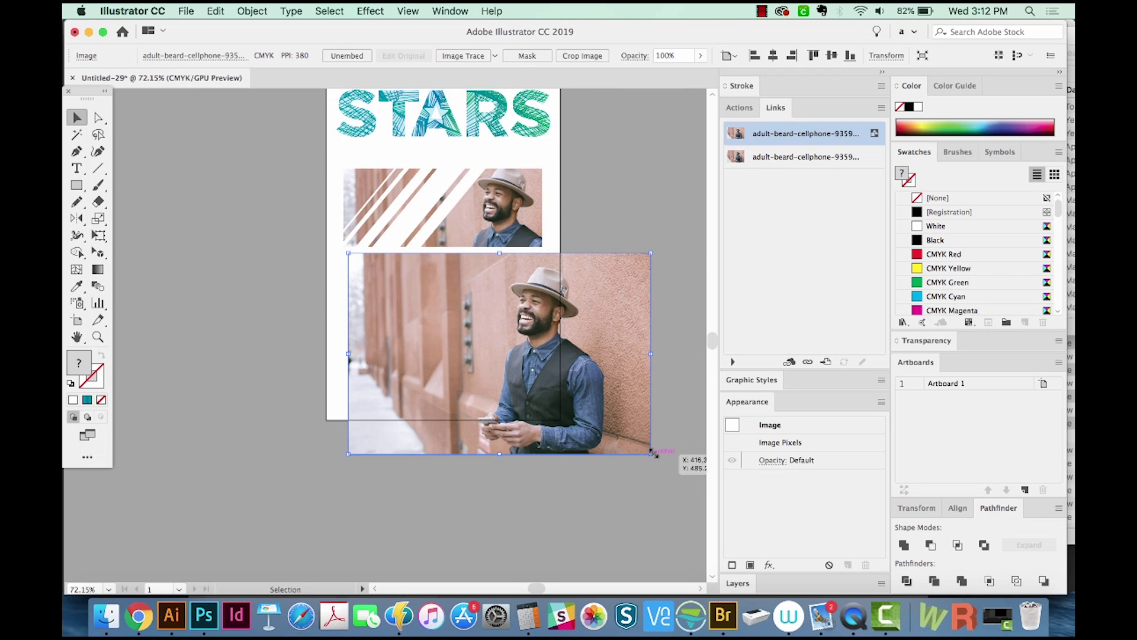
left_click_drag(653, 455, 546, 386)
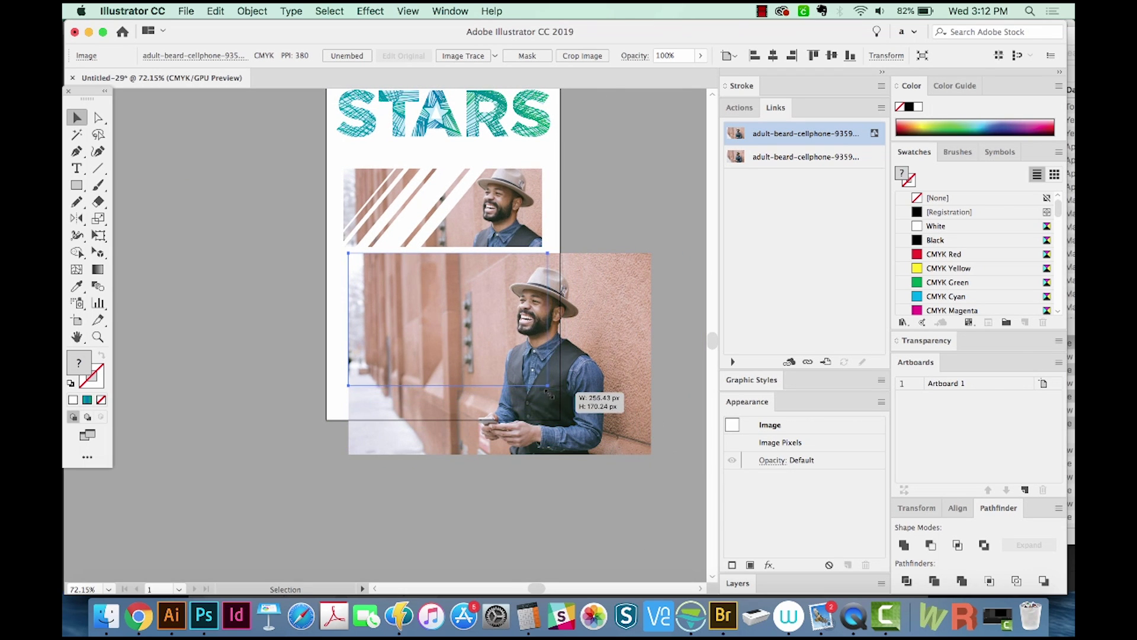
mouse_move(545, 386)
left_mouse_down()
mouse_move(571, 401)
mouse_move(592, 441)
left_mouse_up()
scroll(562, 418, "up", 1)
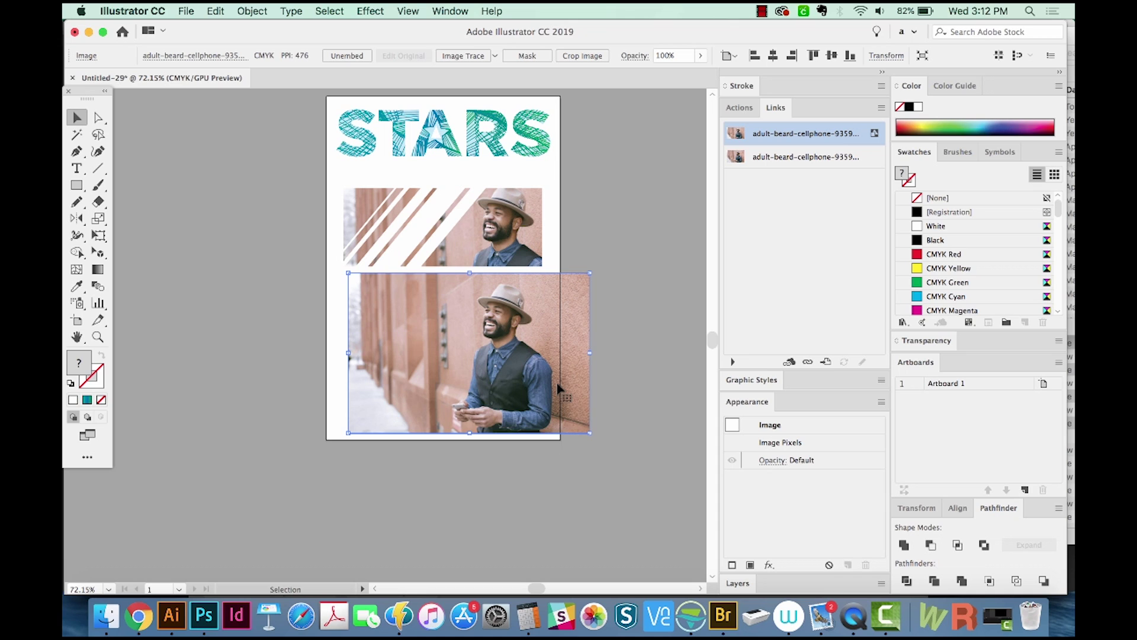
left_click_drag(558, 387, 555, 392)
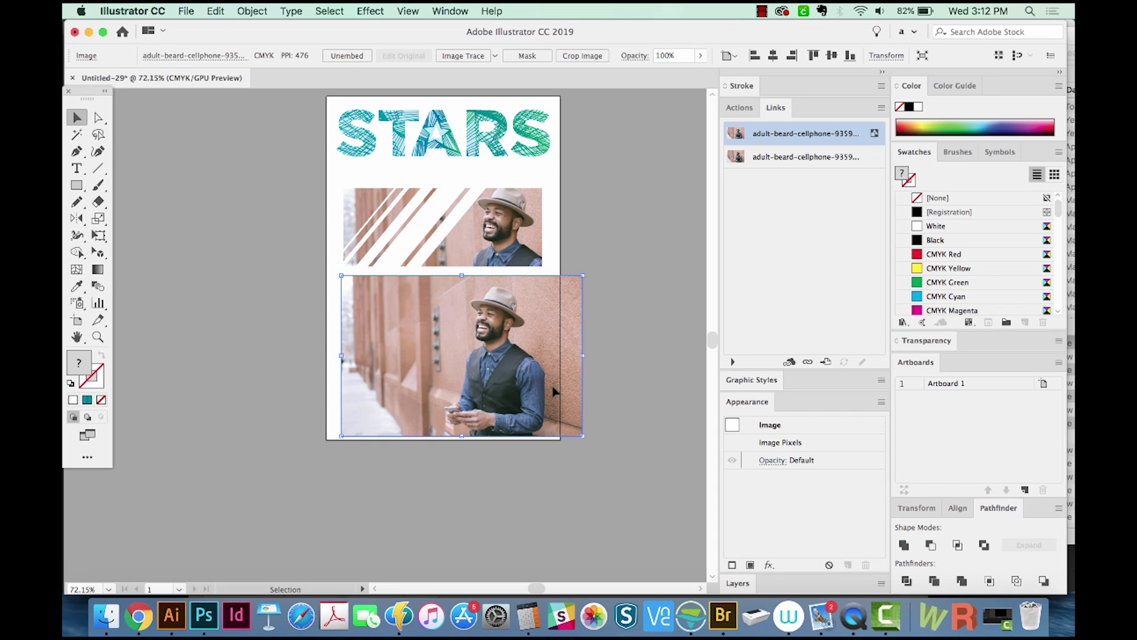
Step: Draw a rectangle over the lower photo's upper area, then delete the lower photo
key("m")
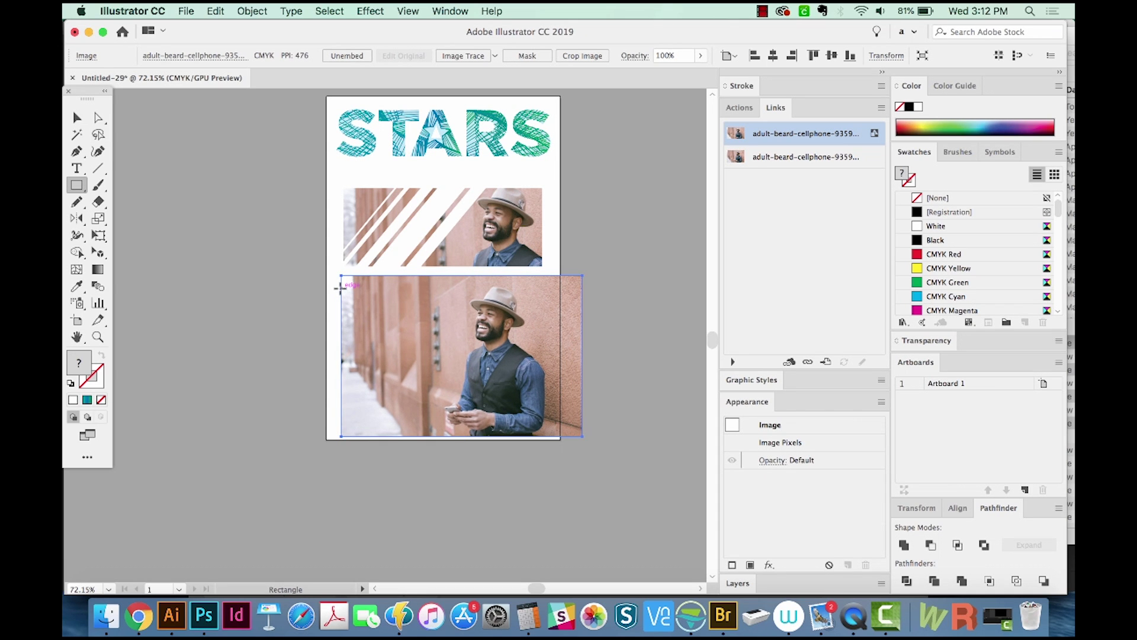
left_click_drag(341, 288, 542, 373)
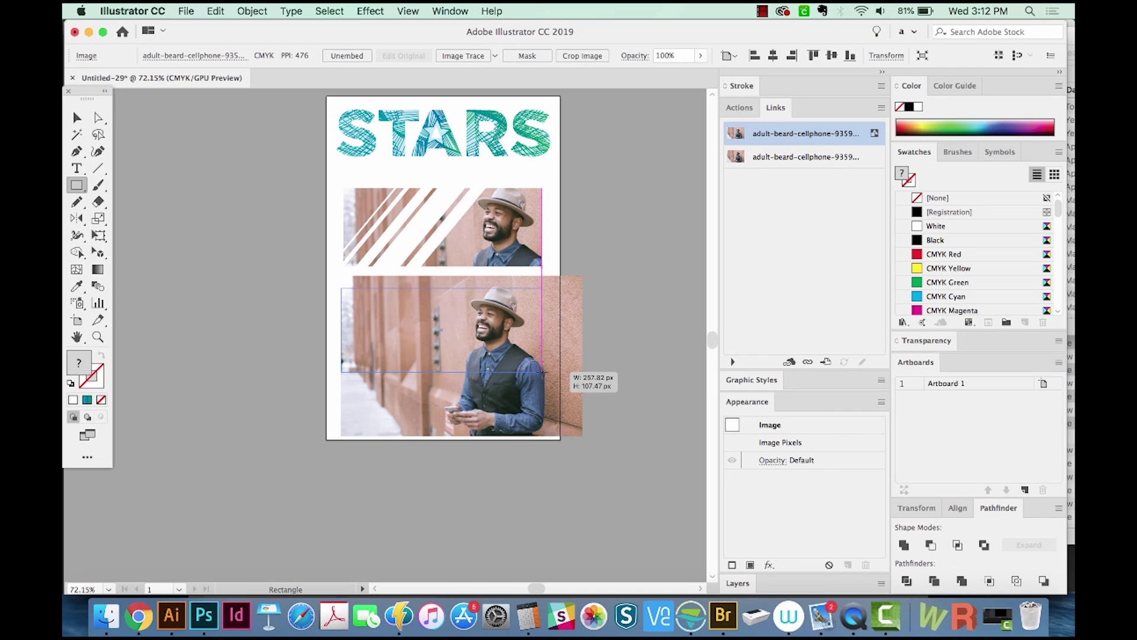
left_click_drag(542, 373, 543, 374)
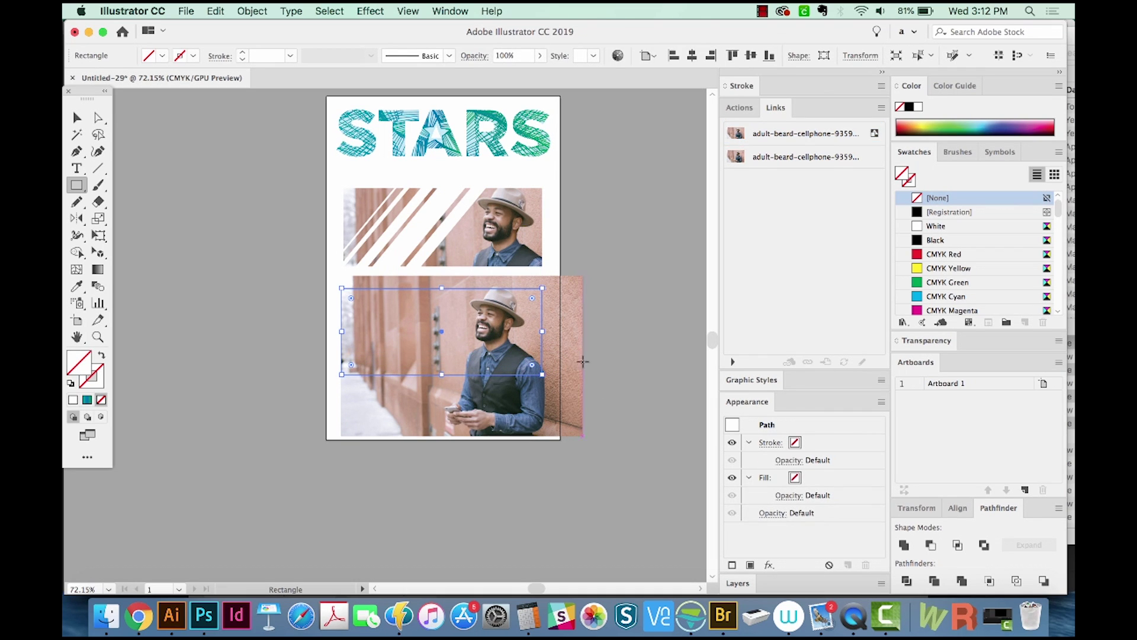
key("v")
left_click(578, 384, "shift")
left_click(577, 380)
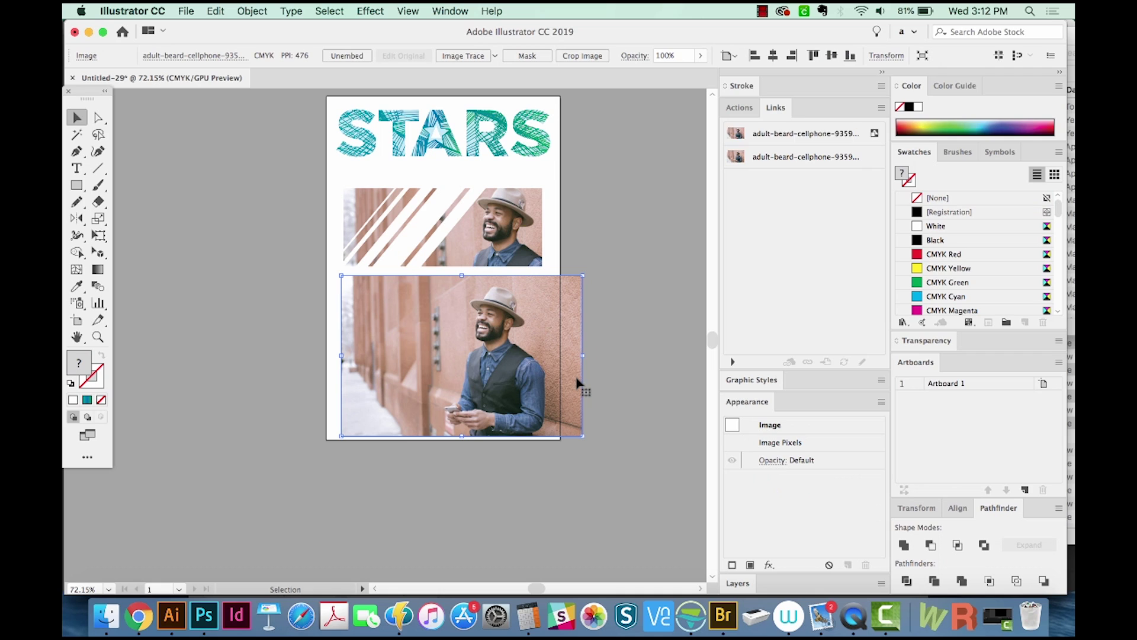
key("Delete")
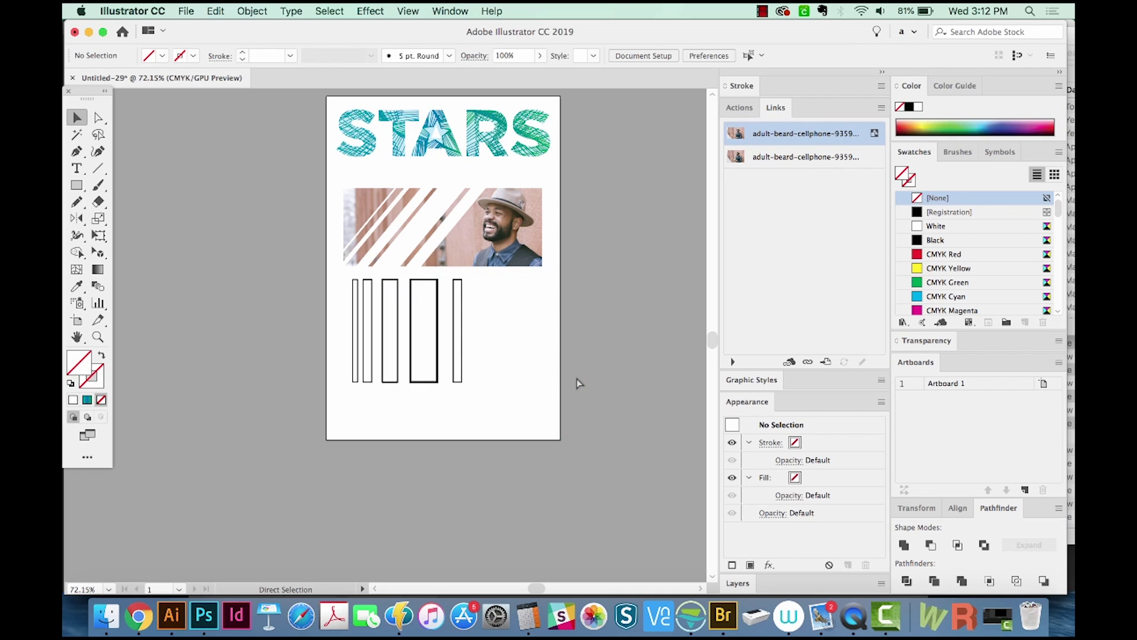
Step: Fill the large backing rectangle with CMYK Green and send it behind the stripe outlines
left_click_drag(551, 355, 328, 380)
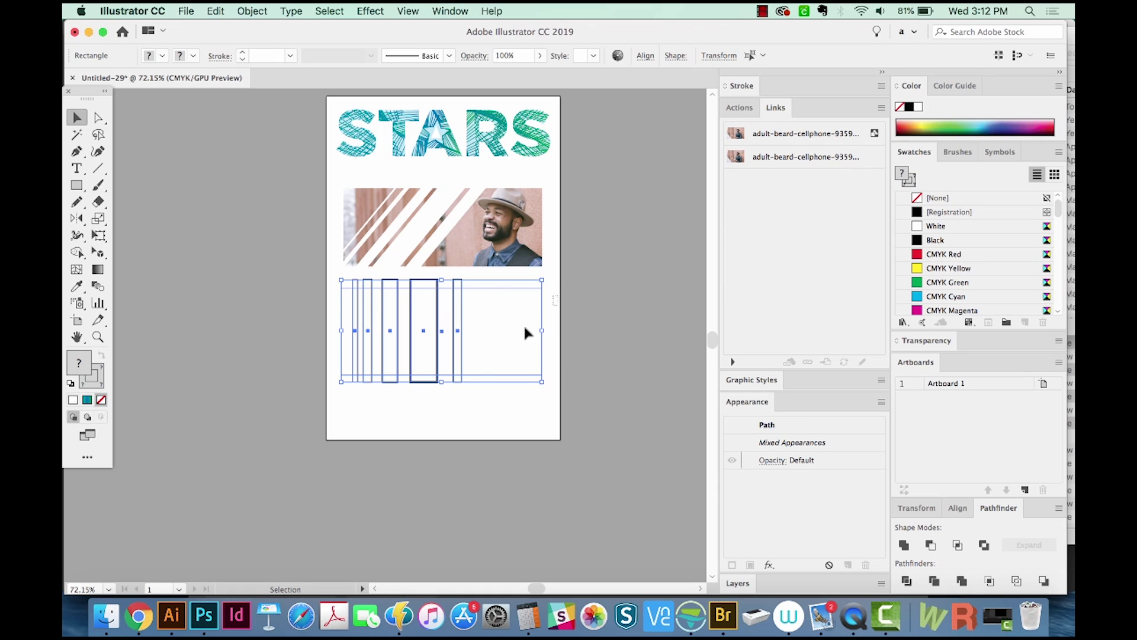
left_click(524, 330)
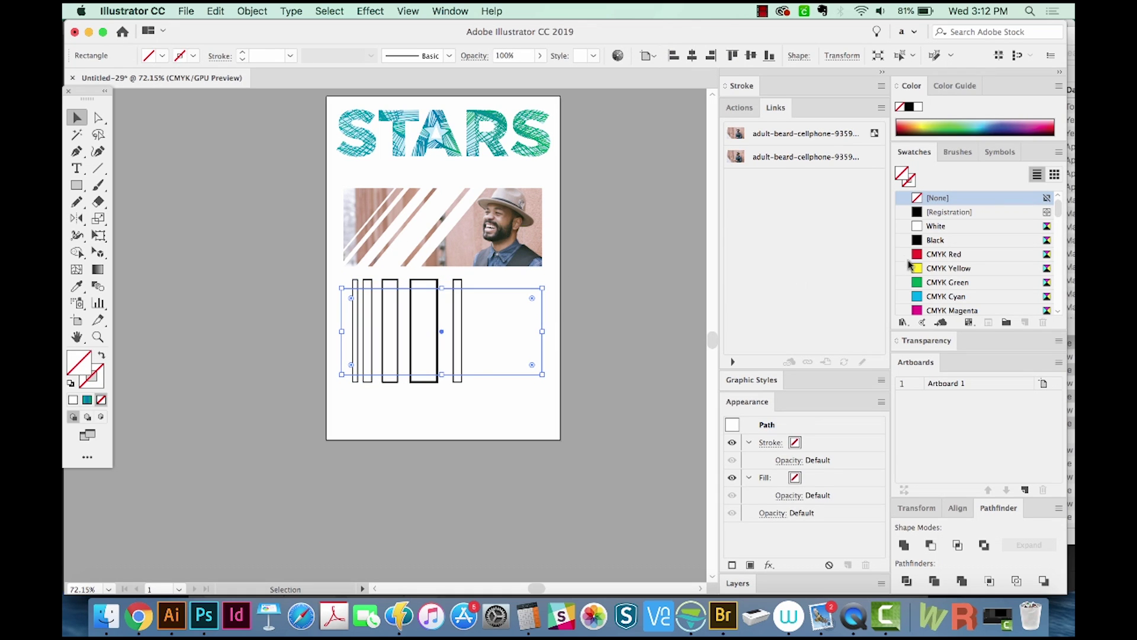
left_click(935, 285)
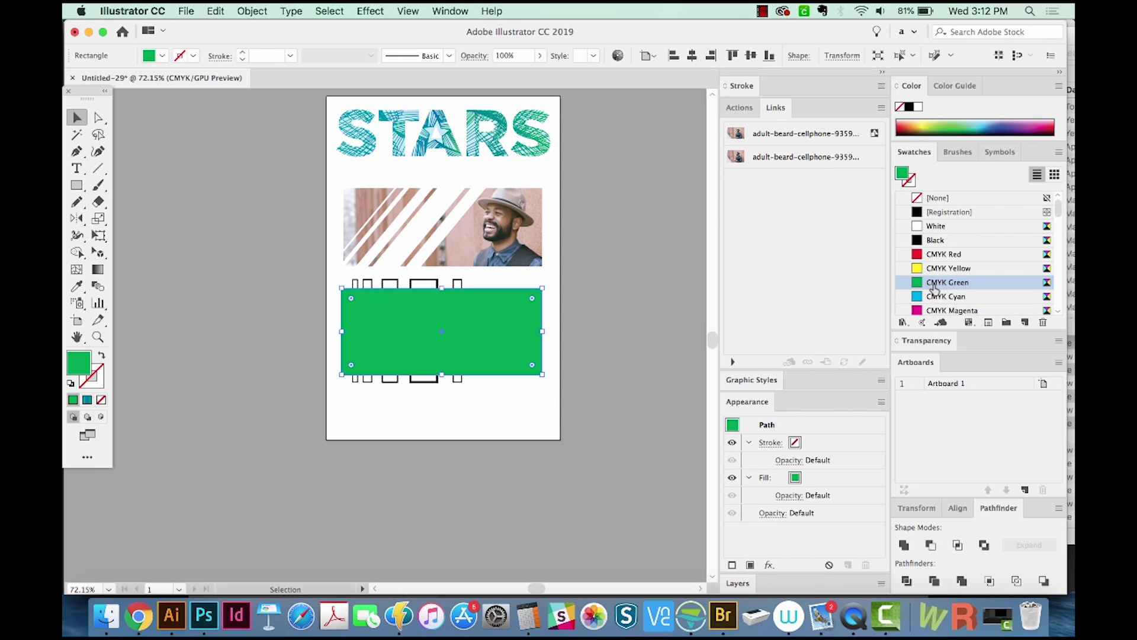
key("super+shift+bracketleft")
key("z")
left_click_drag(452, 297, 445, 376)
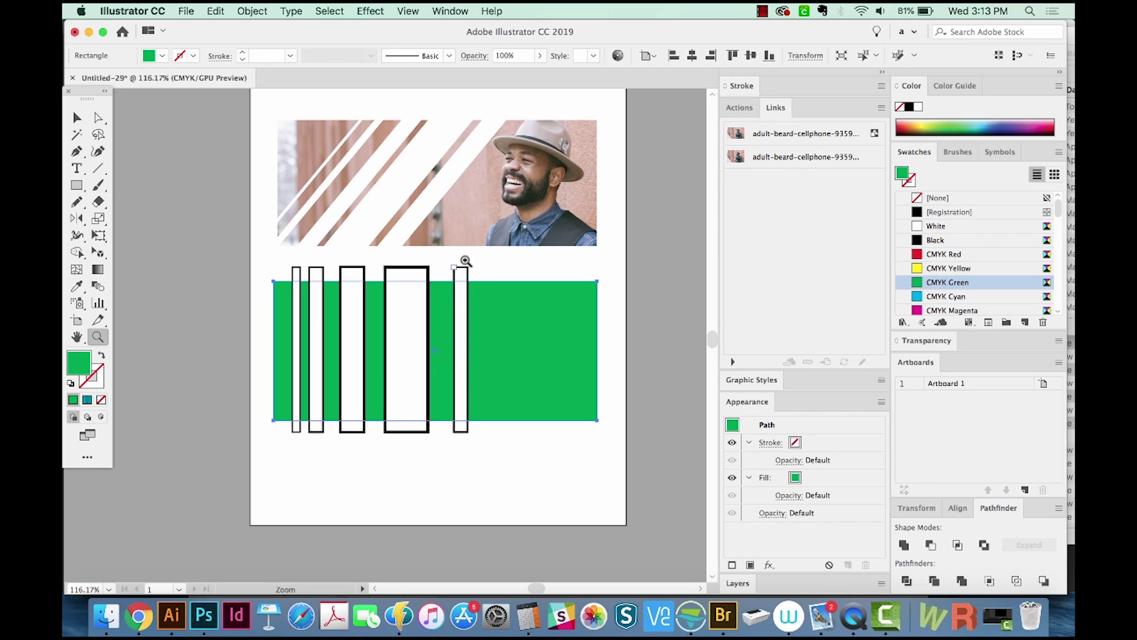
scroll(401, 293, "up", 2)
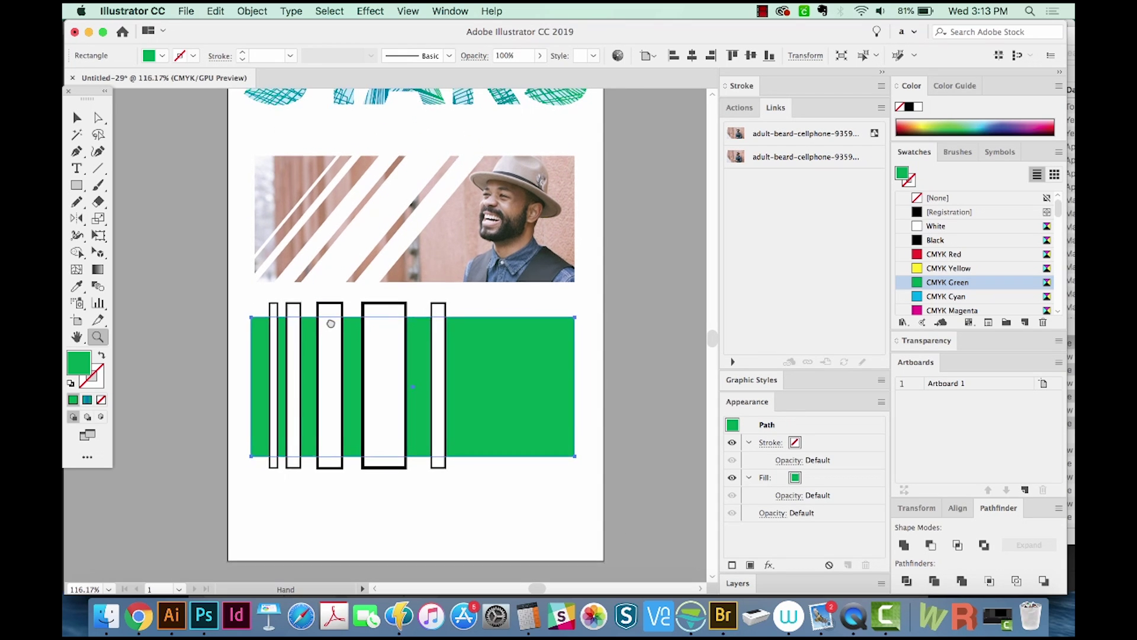
key("v")
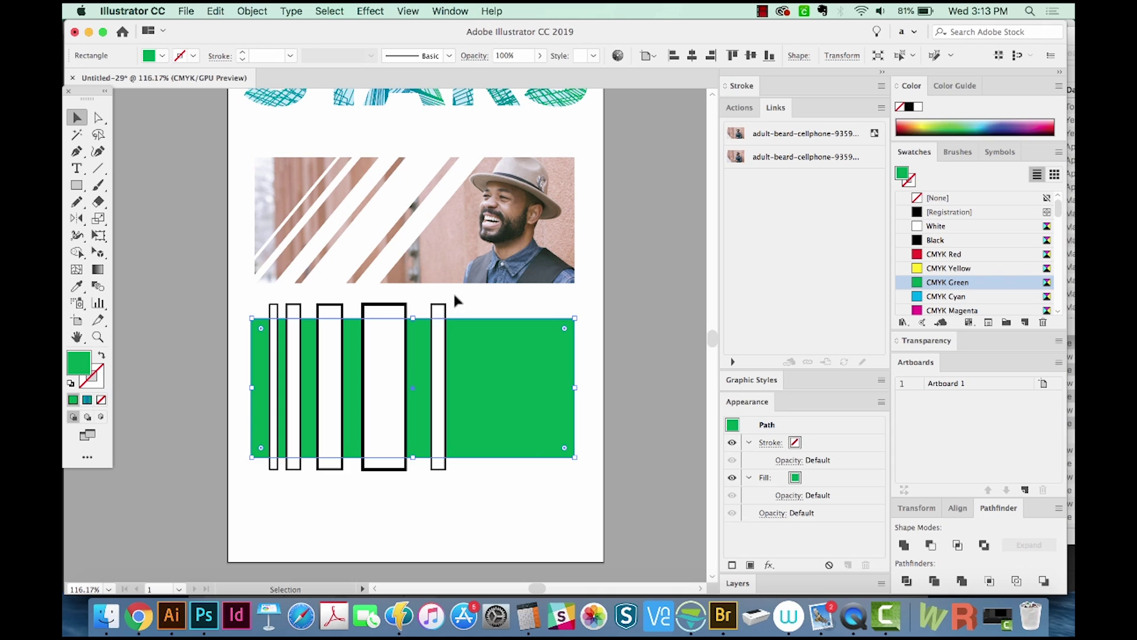
Step: Shear the five stripe bars into diagonal strips with Free Transform and group them
left_click_drag(454, 297, 269, 314)
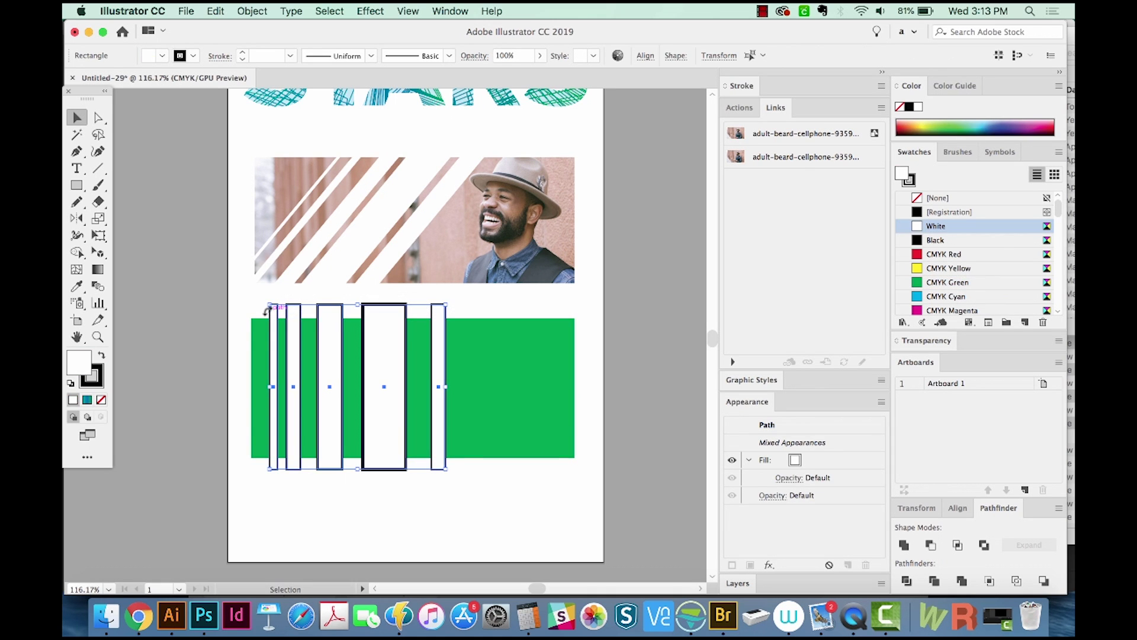
key("e")
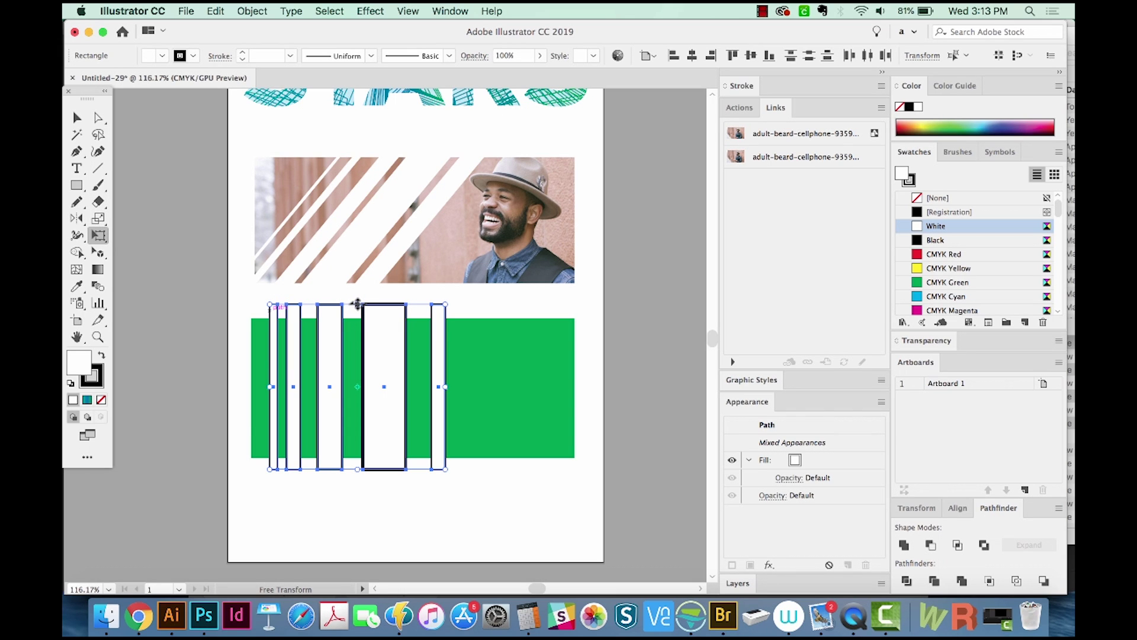
left_click_drag(357, 304, 400, 307)
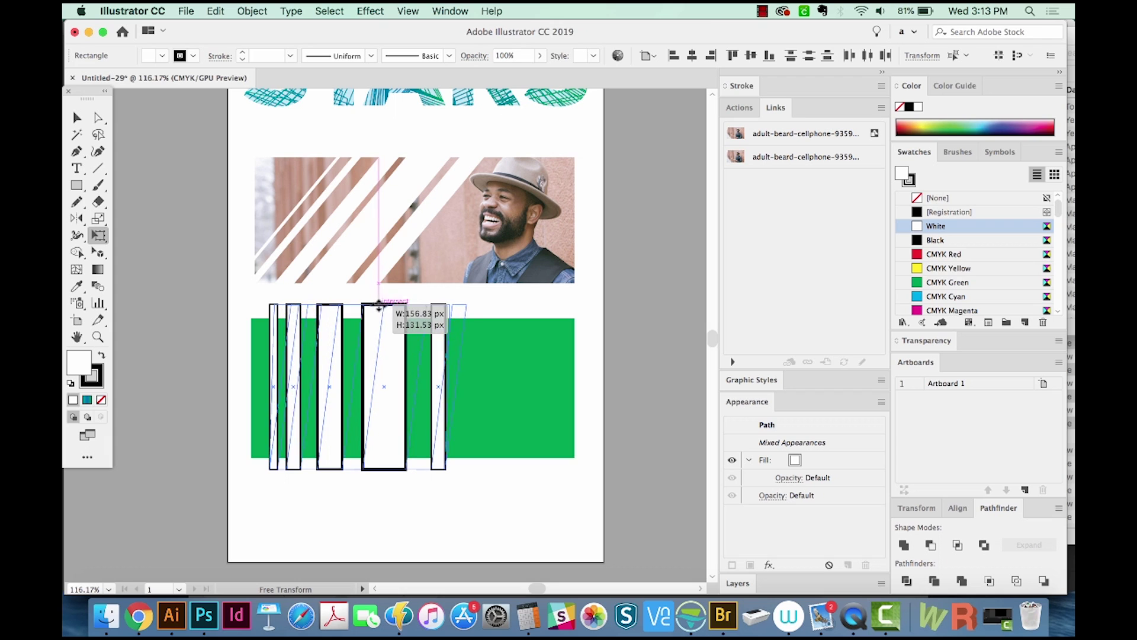
left_click_drag(399, 306, 406, 304)
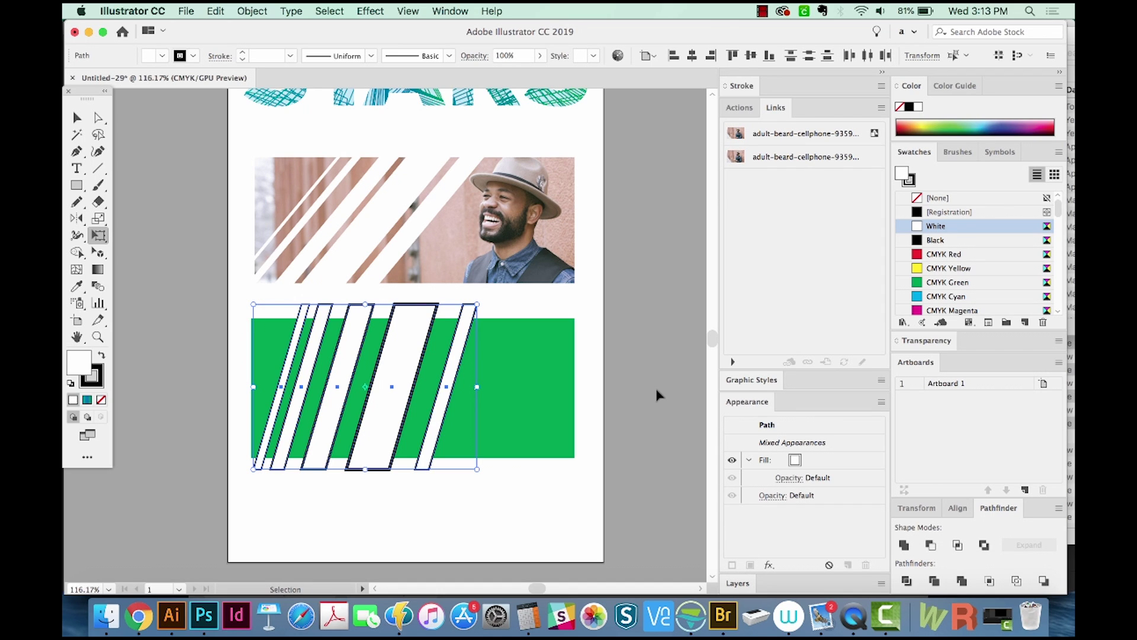
key("ctrl+g")
Step: Subtract the slanted stripes from the green rectangle with Pathfinder Minus Front, checking in Outline view
key("v")
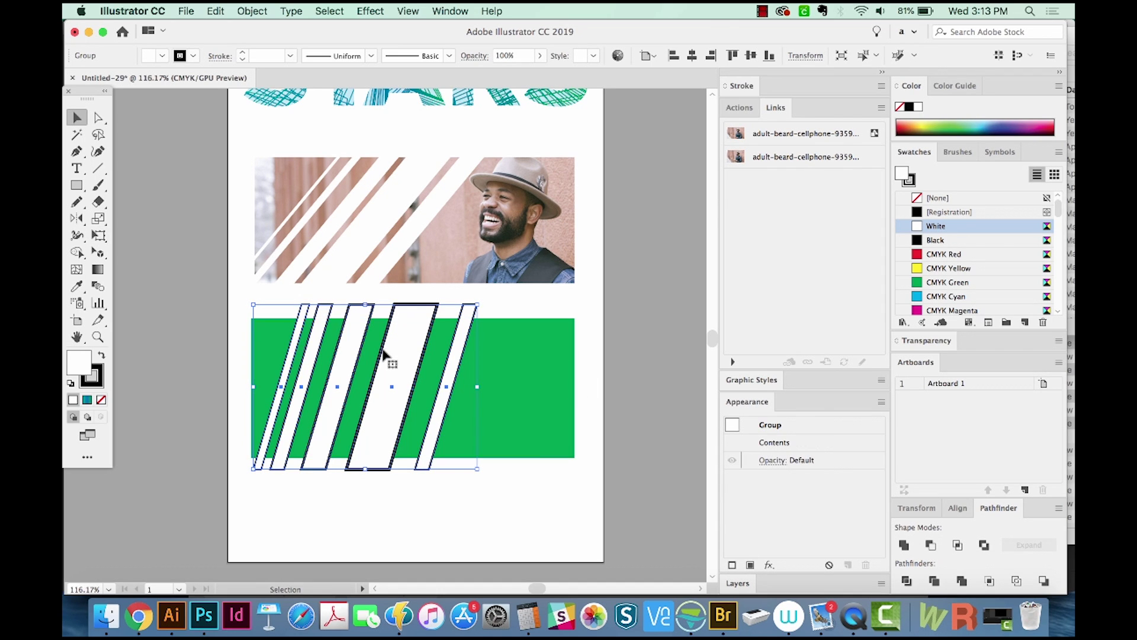
left_click(531, 366, "shift")
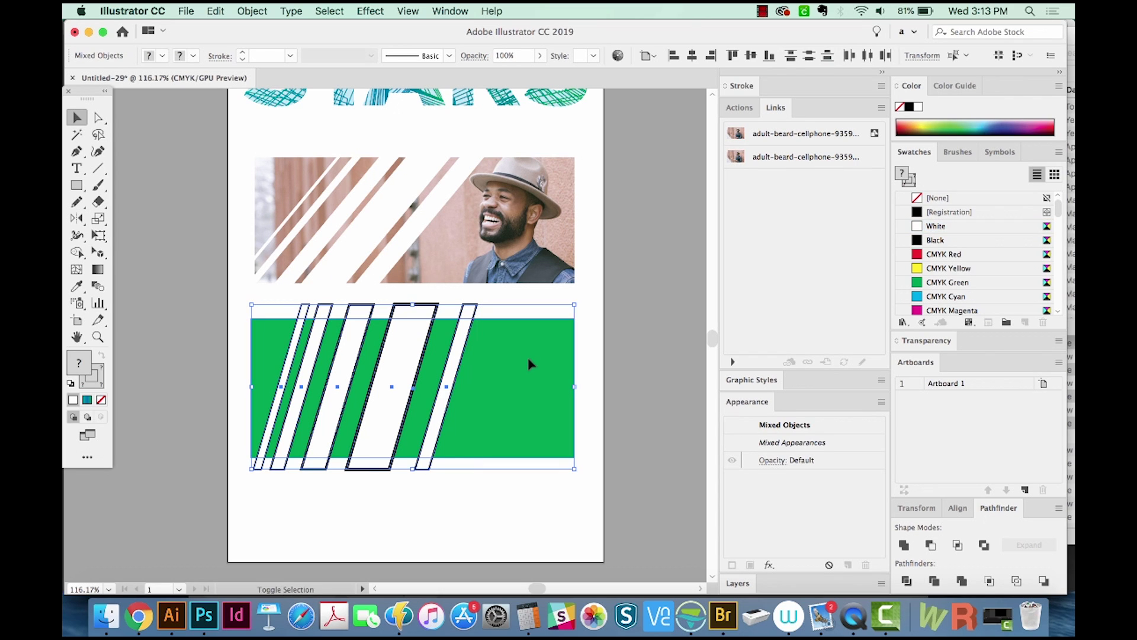
left_click(930, 549)
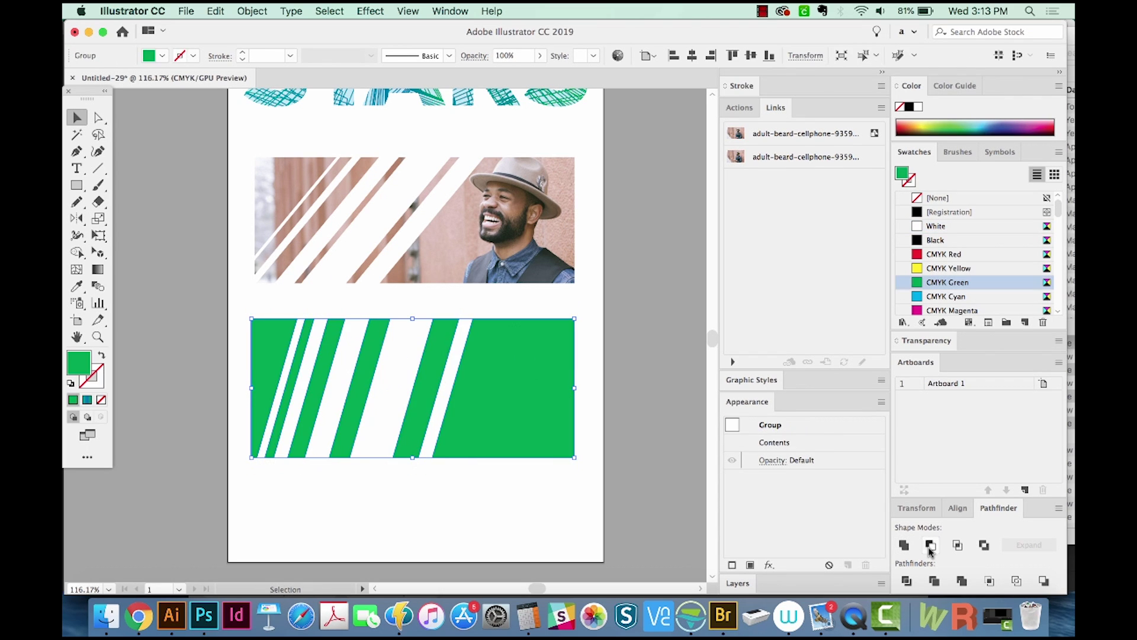
key("ctrl+y")
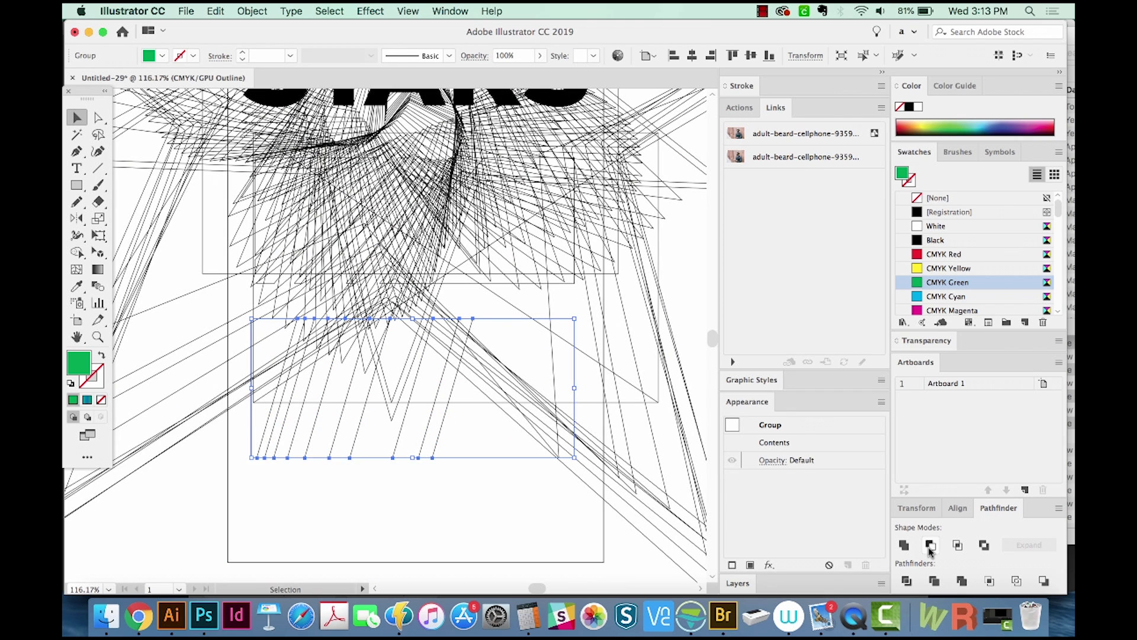
left_click(655, 554)
left_click(462, 459)
key("ctrl+y")
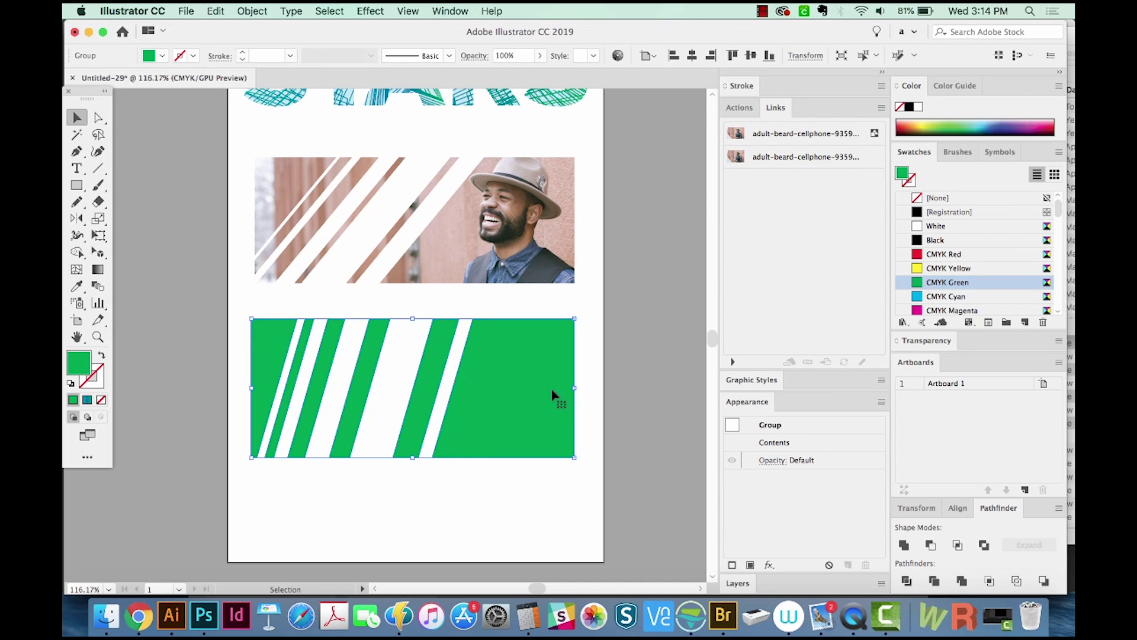
Step: Move one green stripe piece left, then combine the green bands into one compound path
left_click(436, 365)
key("a")
left_click(438, 365)
left_click_drag(438, 366, 337, 342)
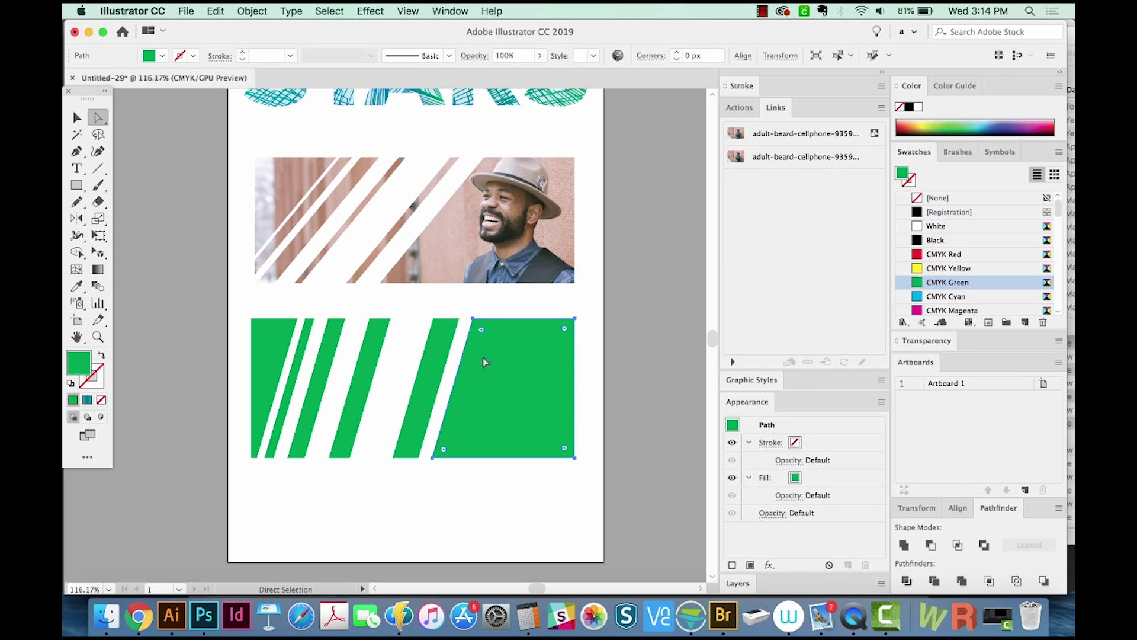
key("v")
left_click(339, 347)
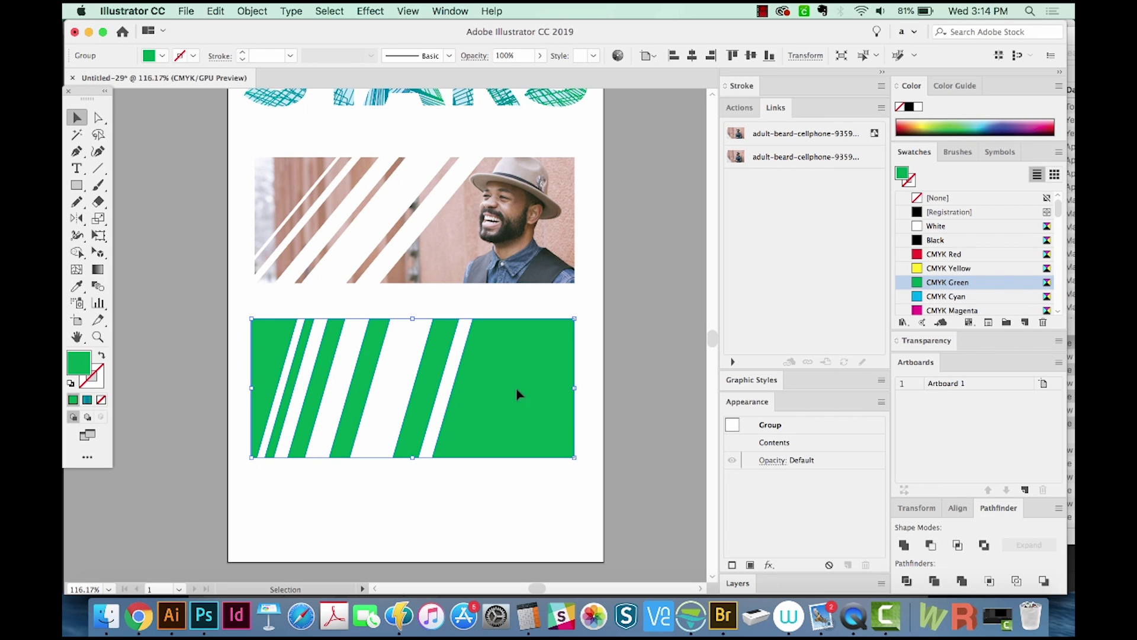
key("ctrl+8")
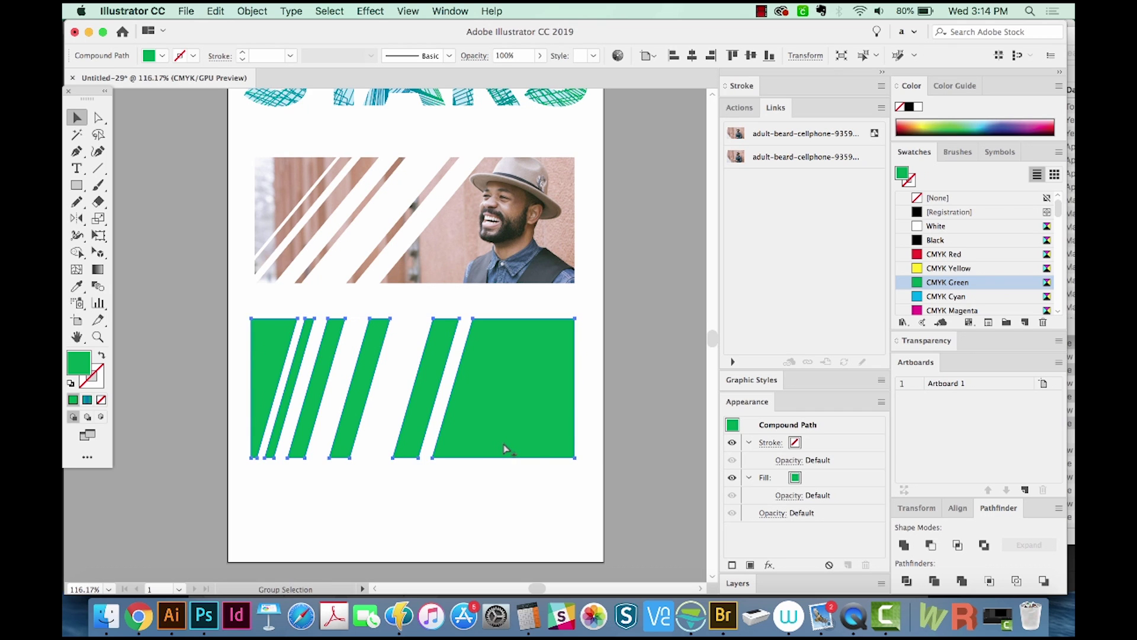
Step: Restore the lower photo behind the green bands and clip it to them with Cmd+7
key("super+z")
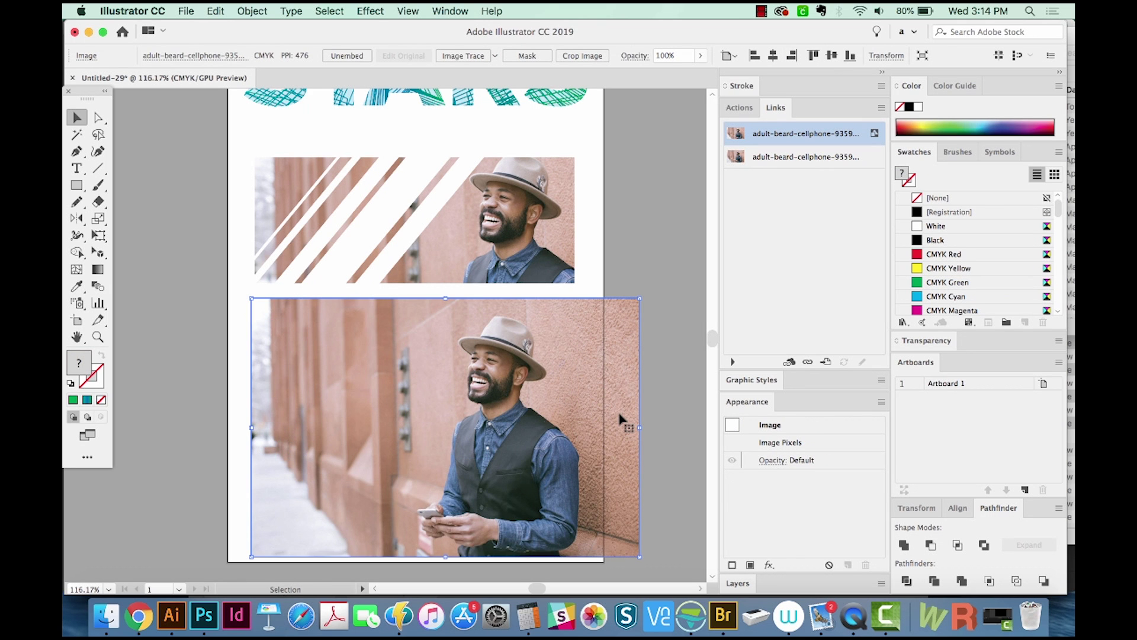
key("super+shift+z")
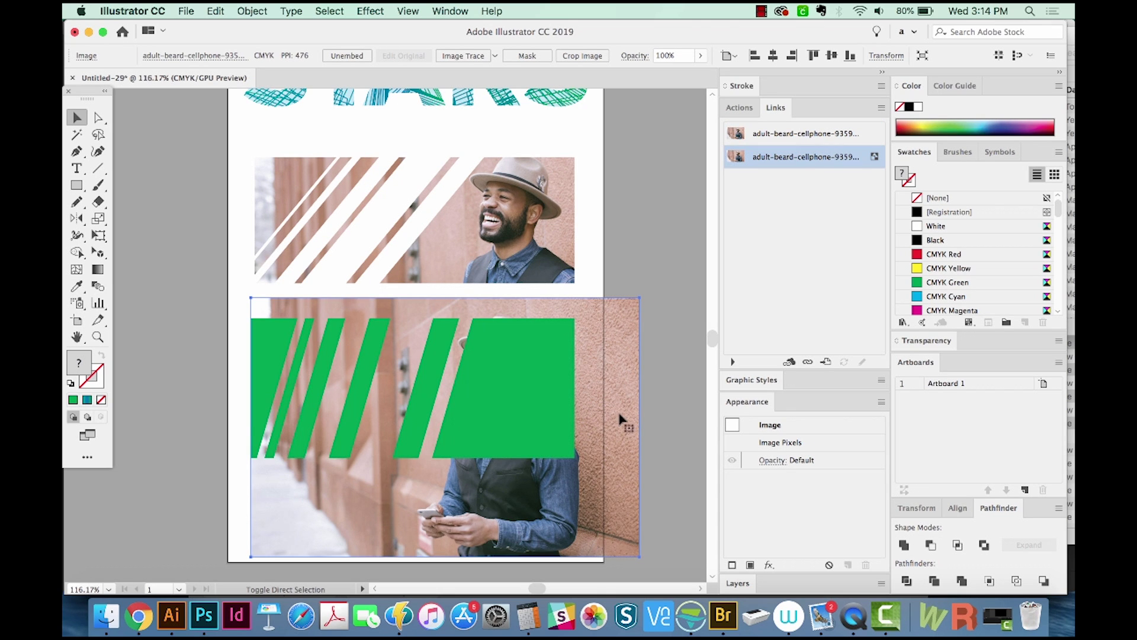
left_click(546, 376)
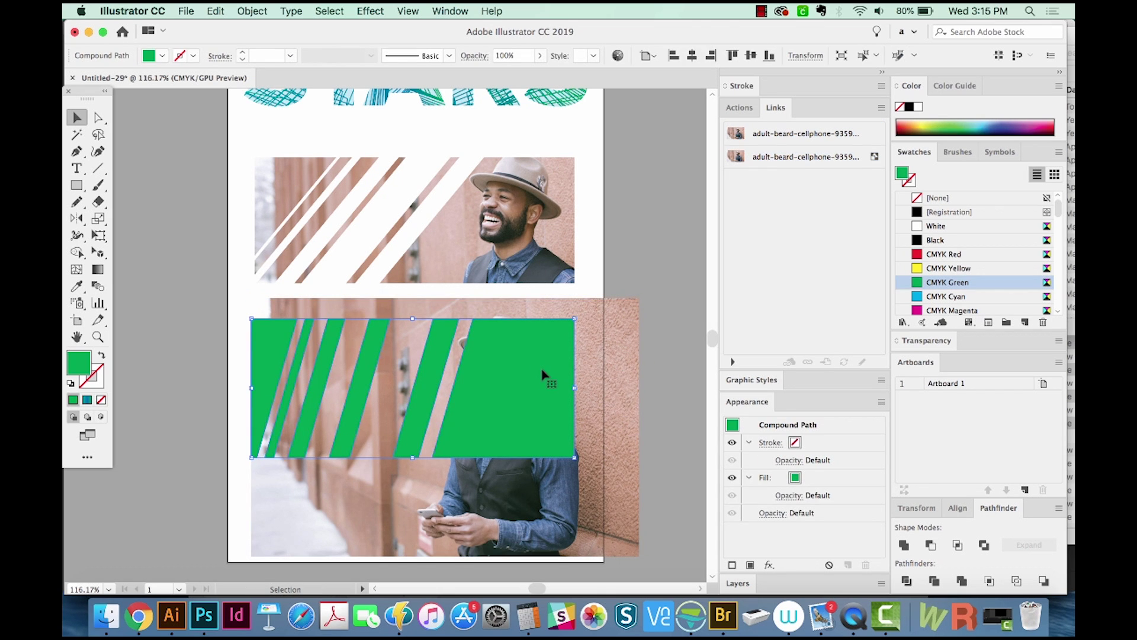
left_click(607, 392, "shift")
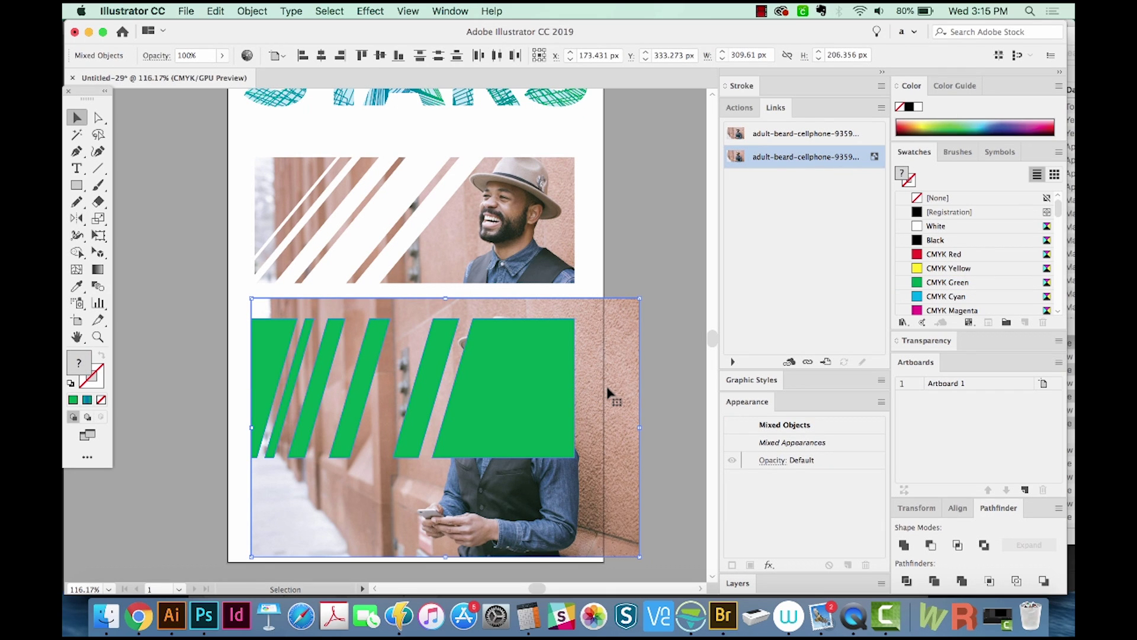
key("ctrl+7")
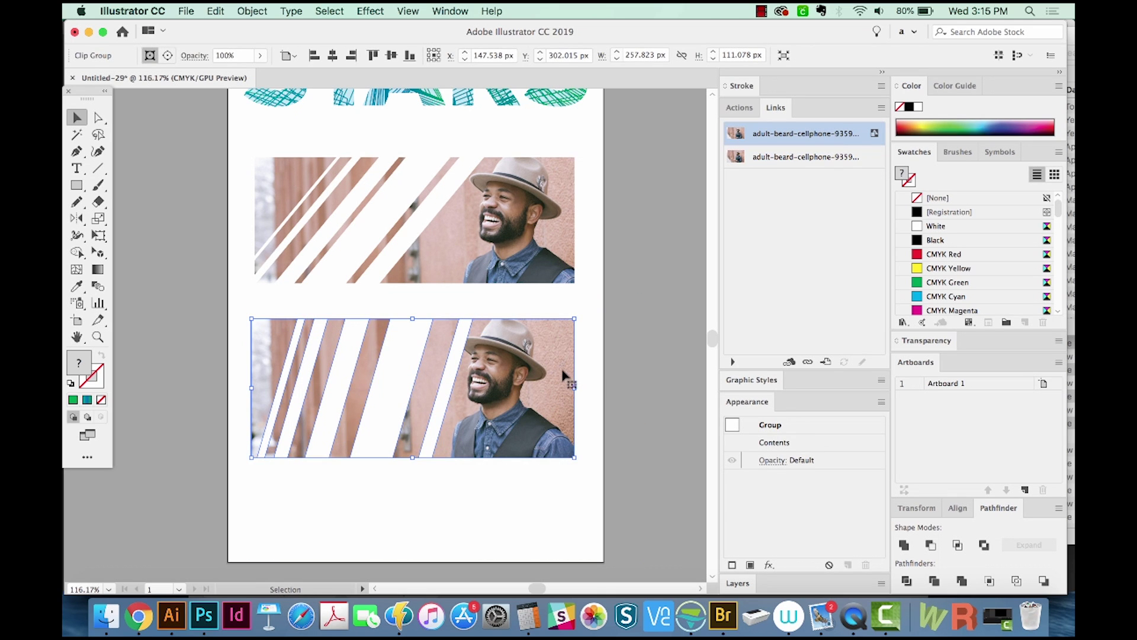
key("ctrl+shift+a")
scroll(605, 355, "up", 2)
scroll(643, 329, "down", 2)
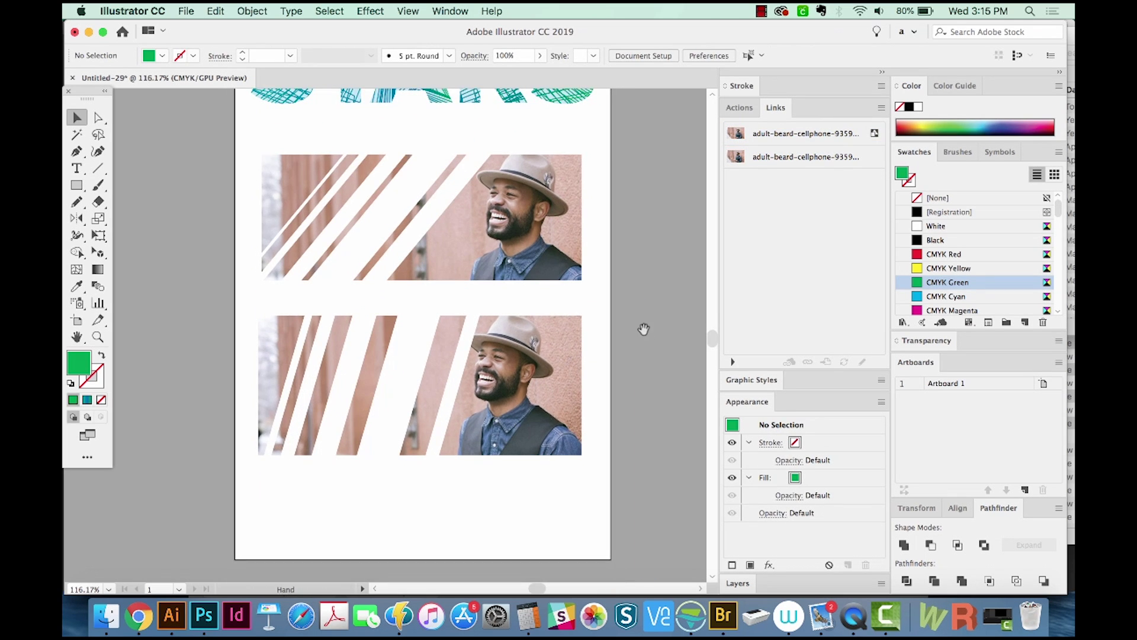
Step: Nudge the man's photo slightly right inside the lower banner's clip group, then deselect
key("a")
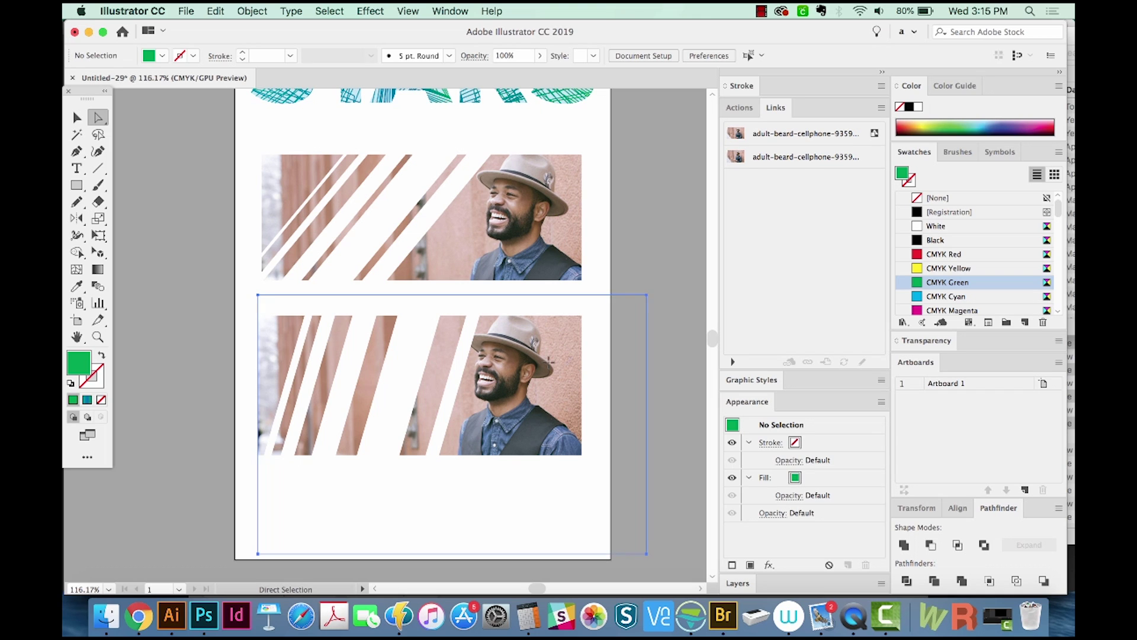
left_click(550, 362)
key("Right")
key("Right")
key("Right")
key("Right")
key("Right")
key("Right")
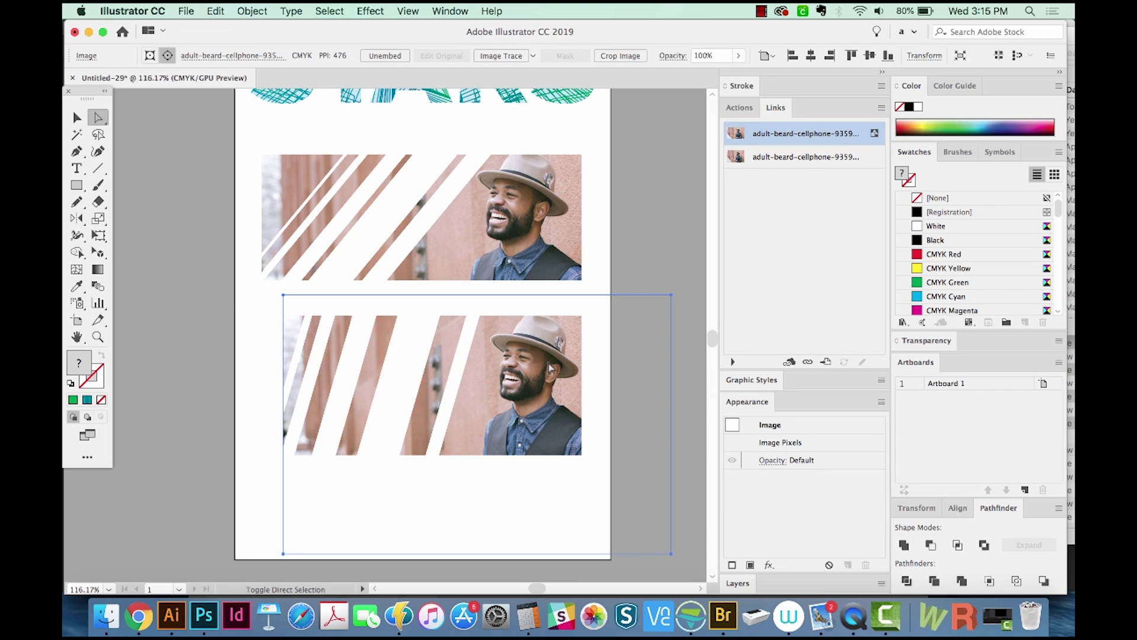
key("Left")
key("Left")
key("Left")
key("v")
left_click(655, 223)
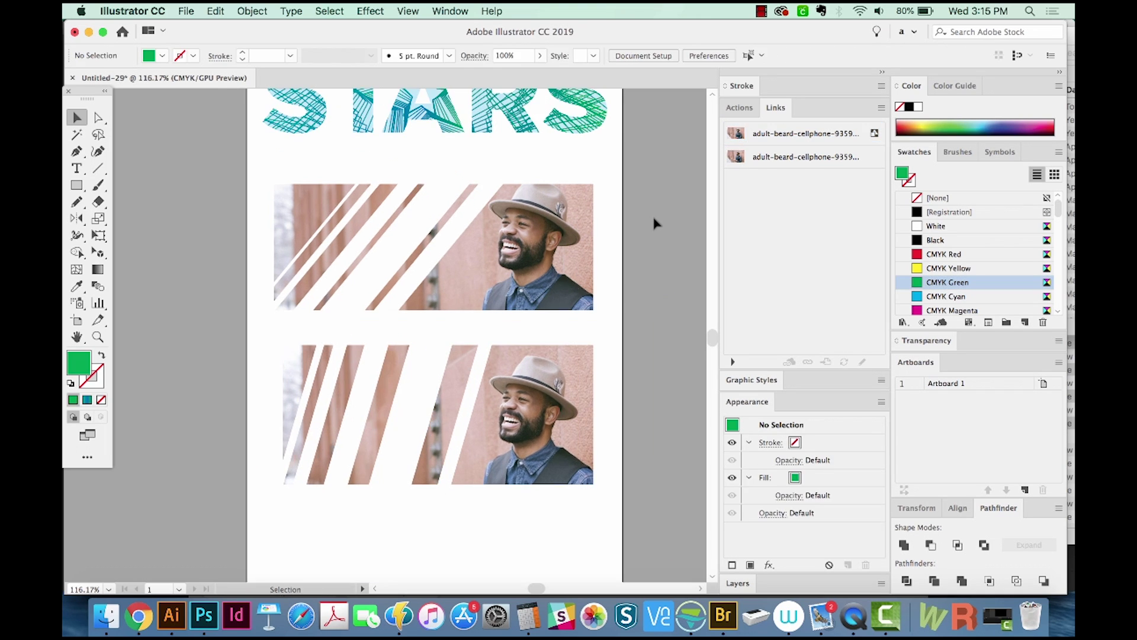